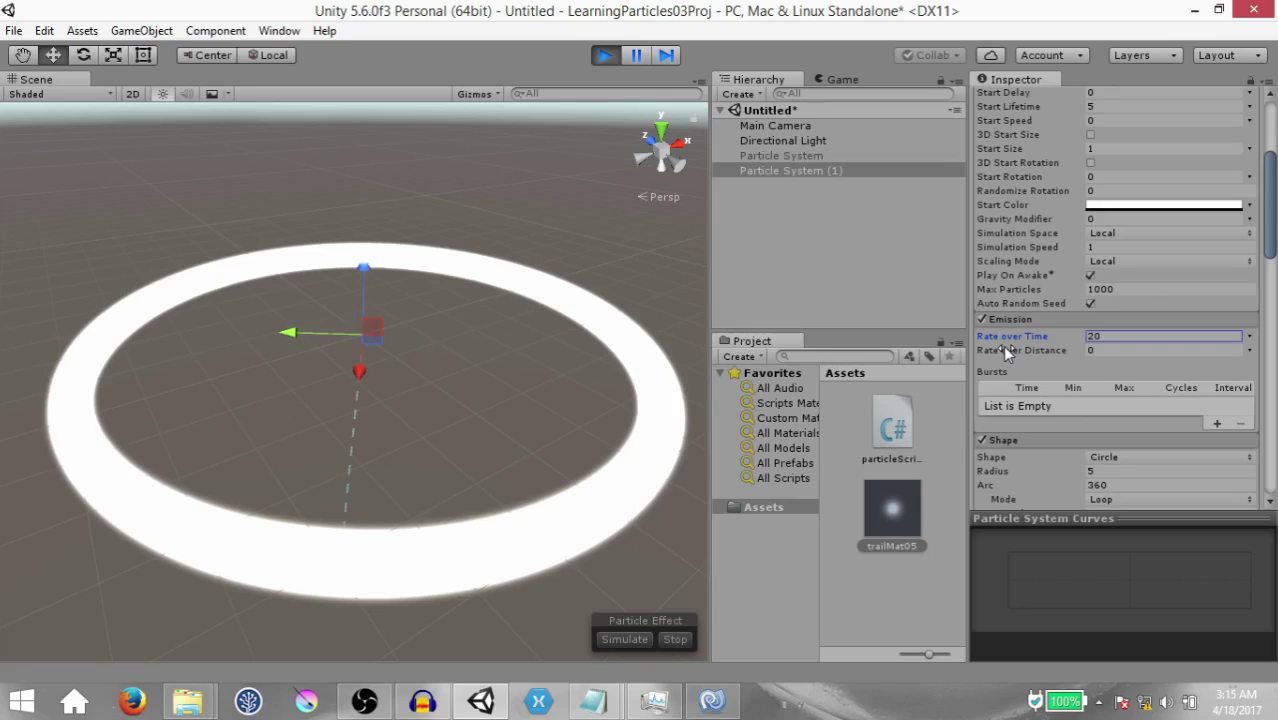
Preview the finished purple particle rings by zooming in and out and orbiting around them
scroll(1002, 345, up, 2)
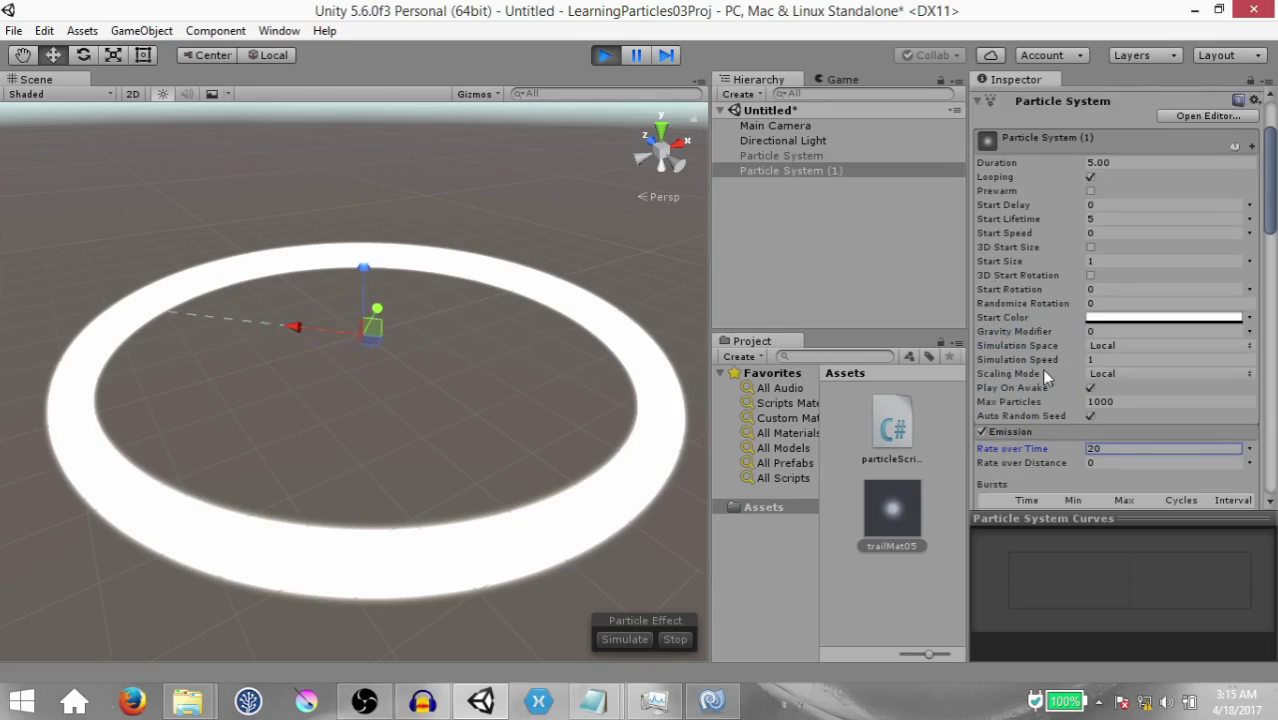
scroll(1041, 368, down, 2)
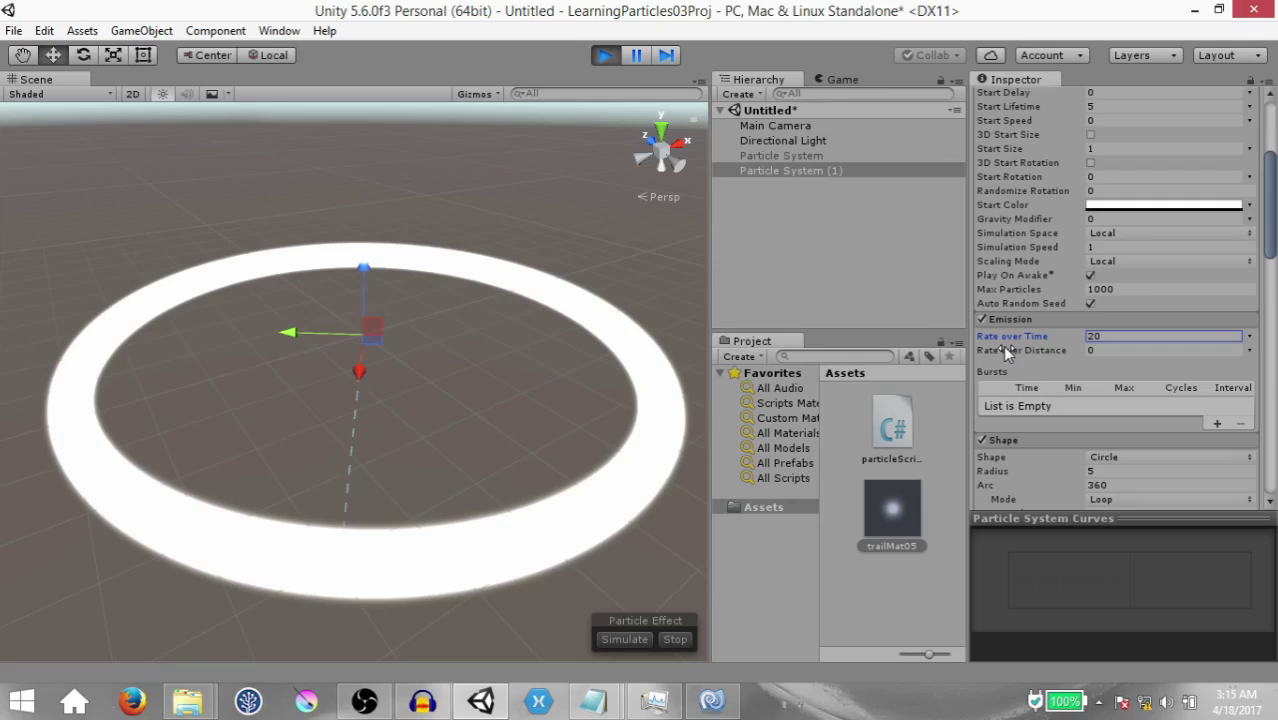
scroll(1002, 345, up, 3)
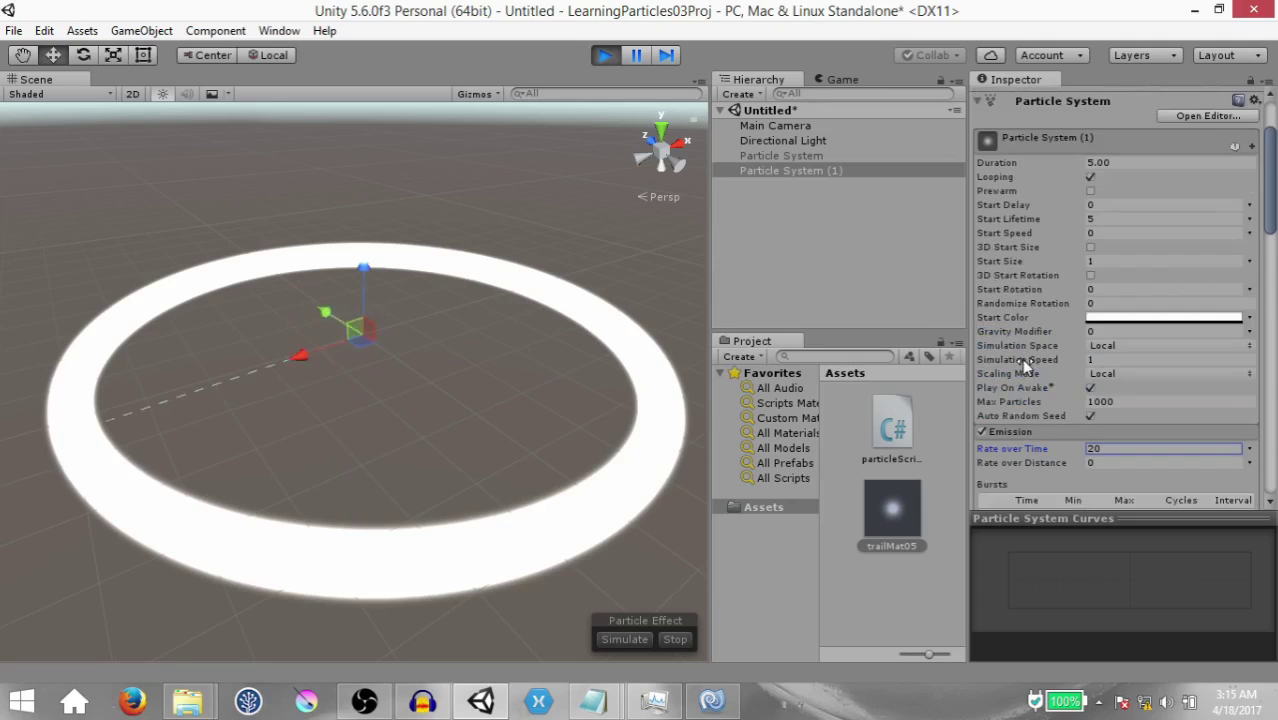
scroll(1041, 368, down, 2)
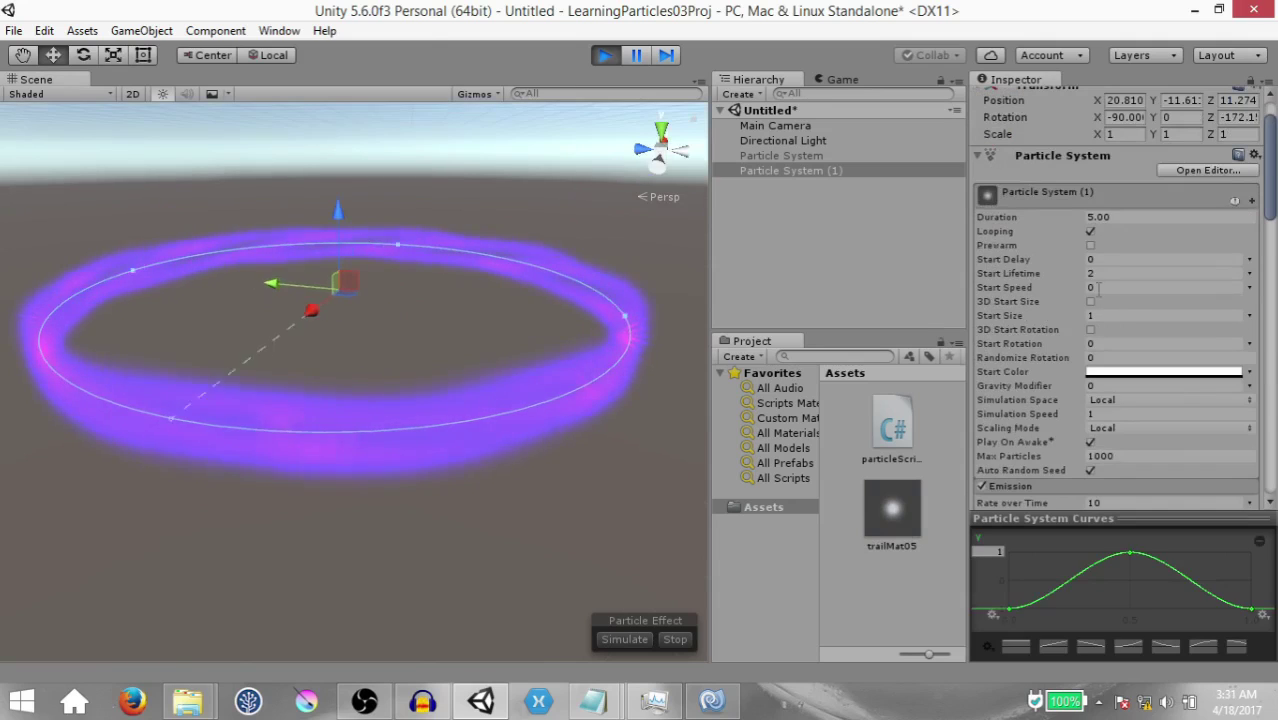
alt+drag(380, 250, 431, 254)
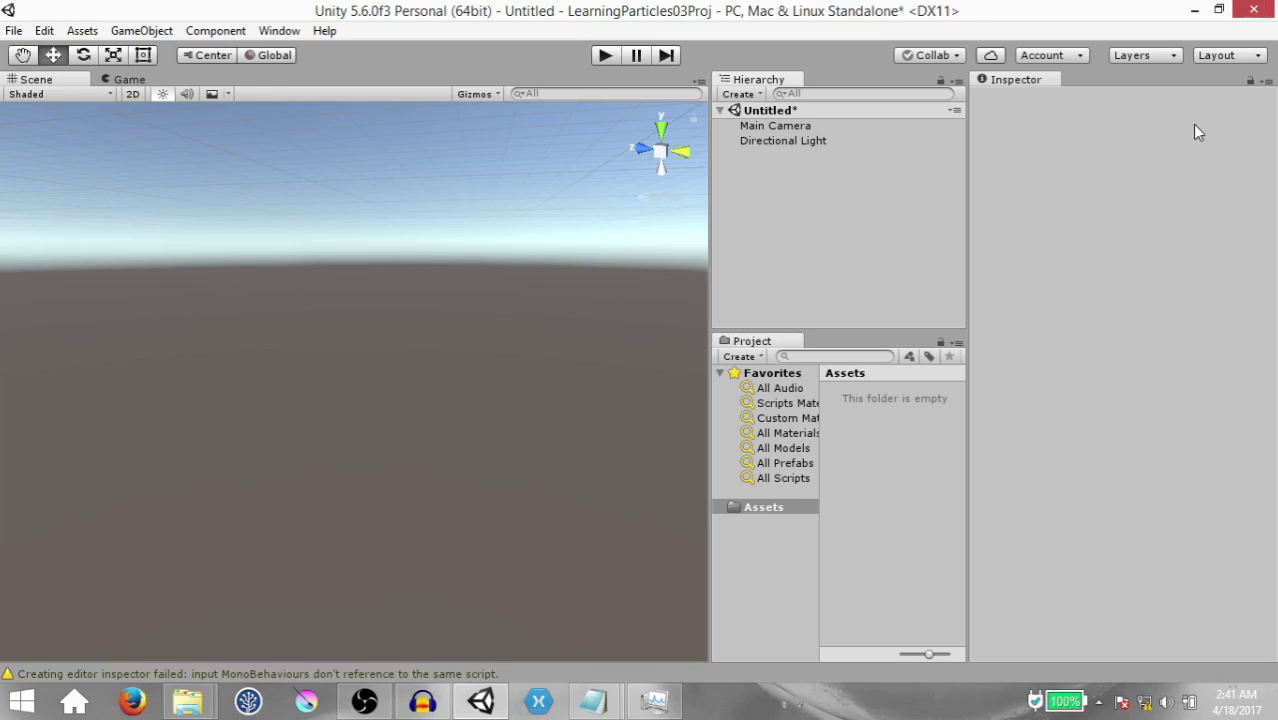
Keep the current layout, dock the Game view as a tab beside the Hierarchy, and bring the Hierarchy to the front
click(1252, 57)
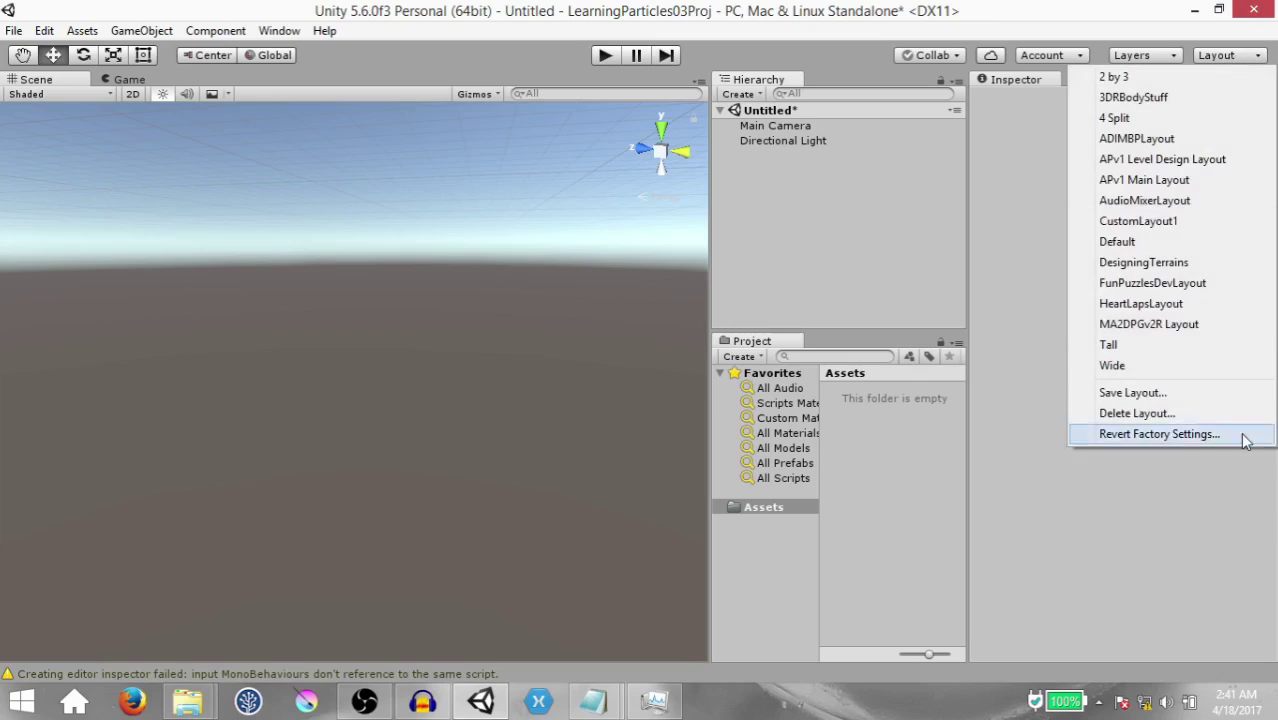
click(895, 285)
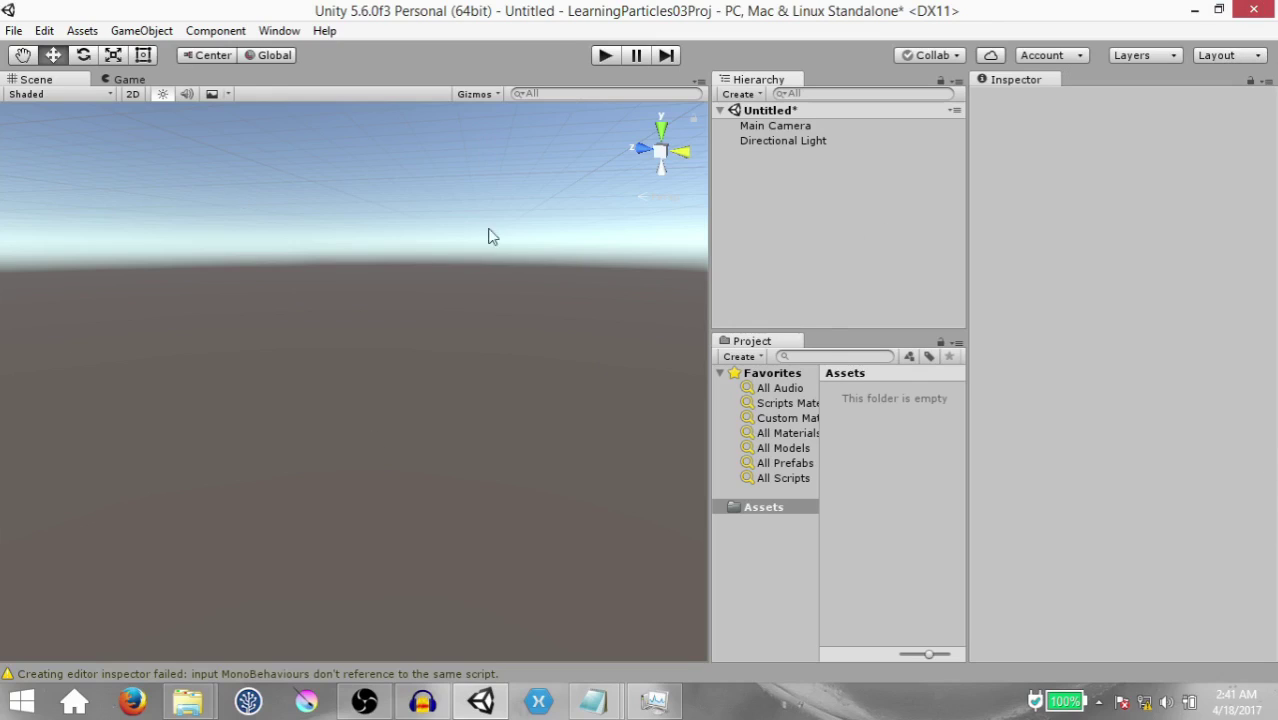
drag(110, 80, 845, 92)
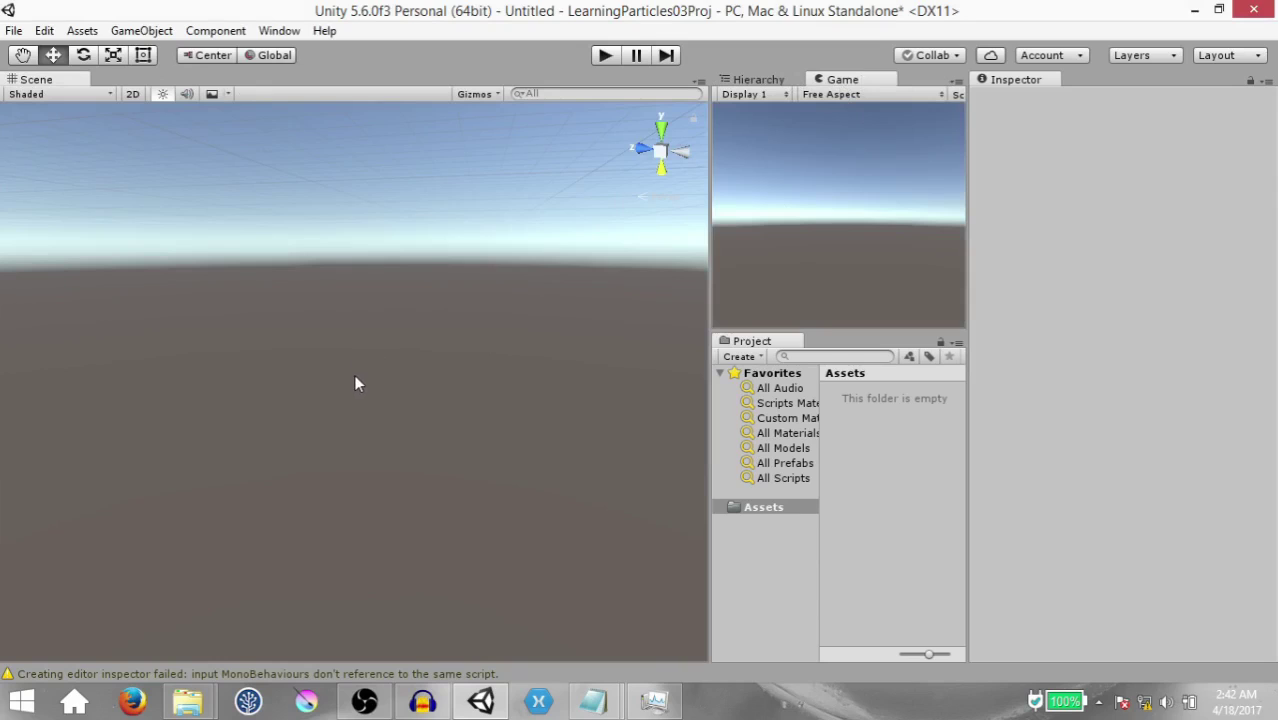
key(ctrl+4)
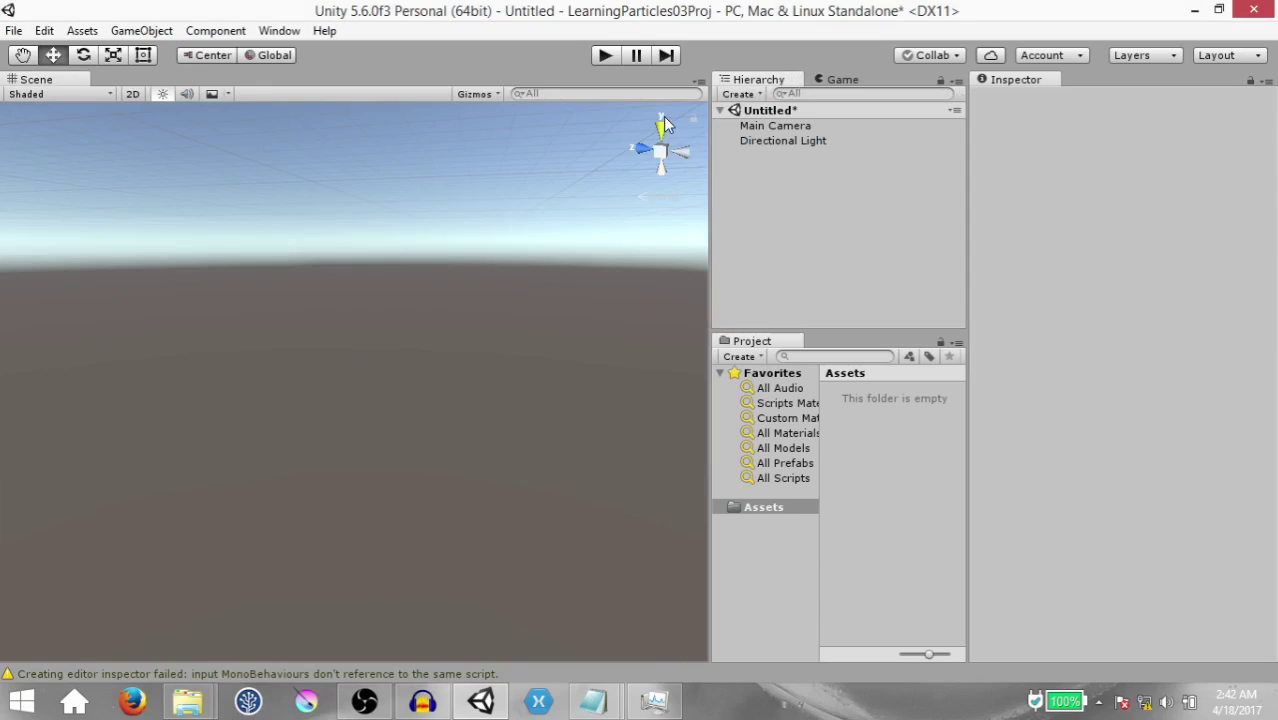
right_click(786, 217)
Add a Particle System from the Effects menu and zero its position
click(825, 494)
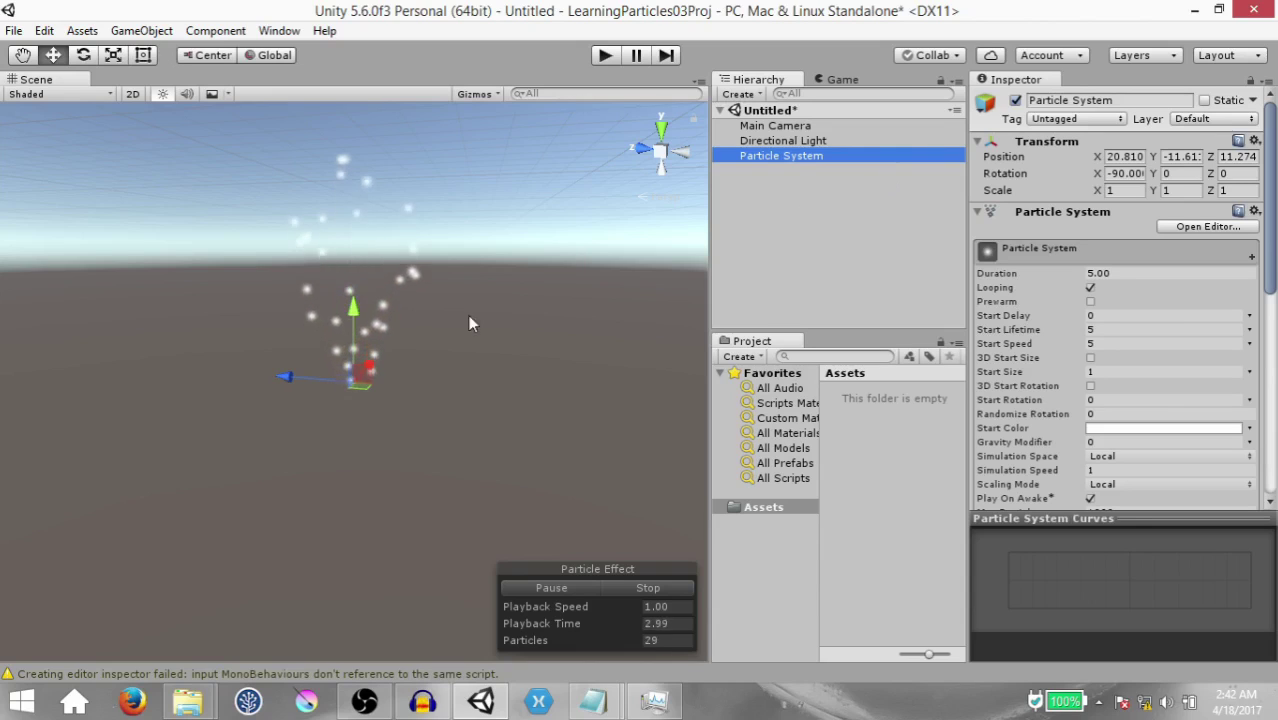
click(1127, 157)
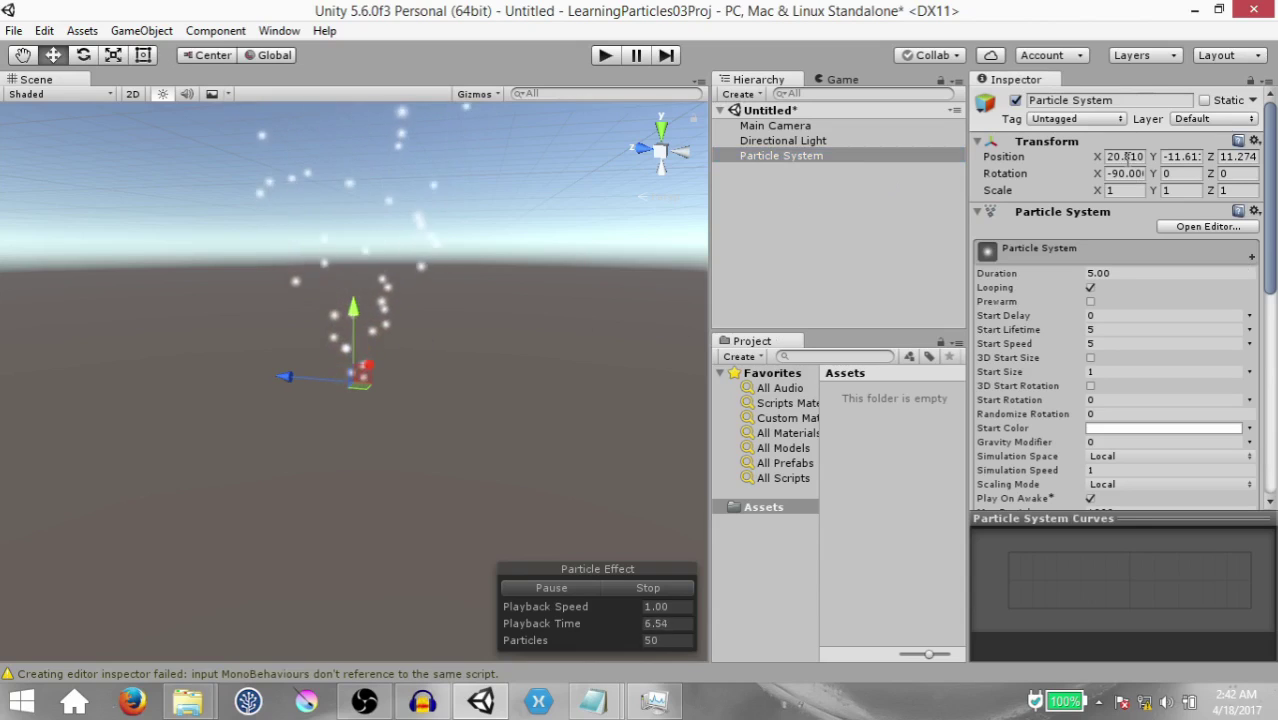
click(1127, 157)
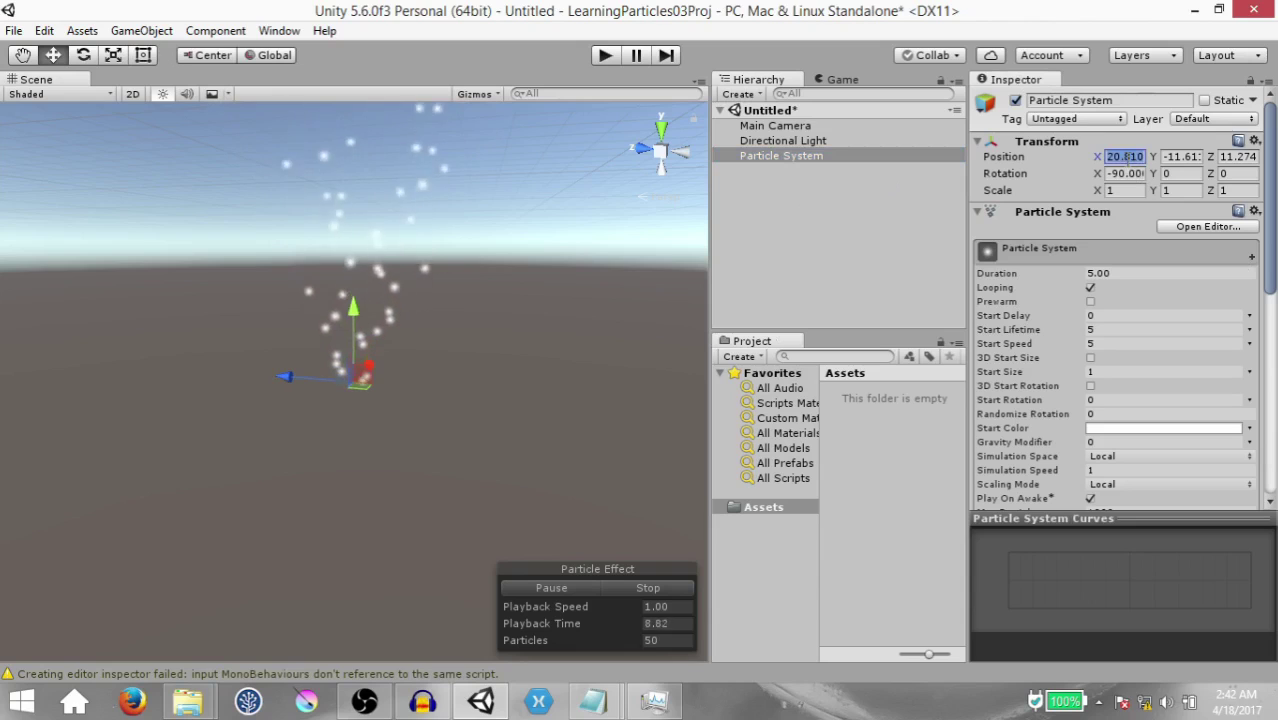
Drag the Directional Light far down to Y -22.19, then expand the particle system's Shape module
click(352, 312)
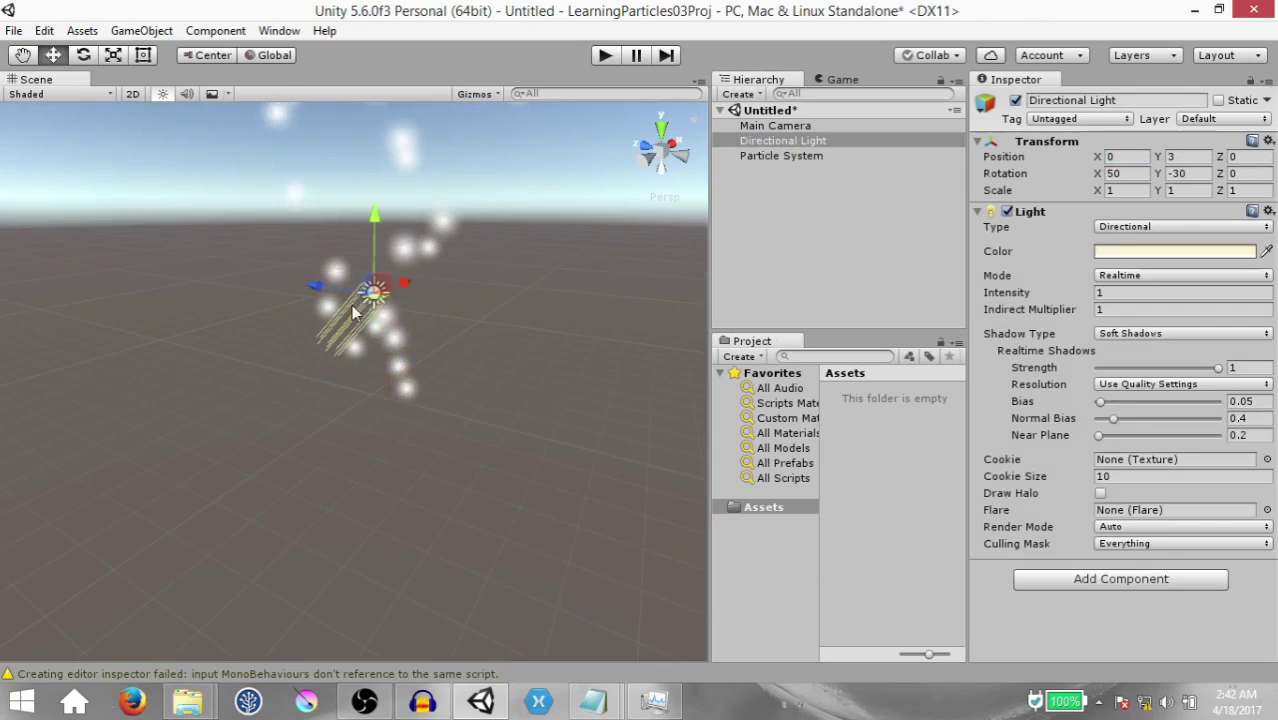
drag(369, 205, 326, 505)
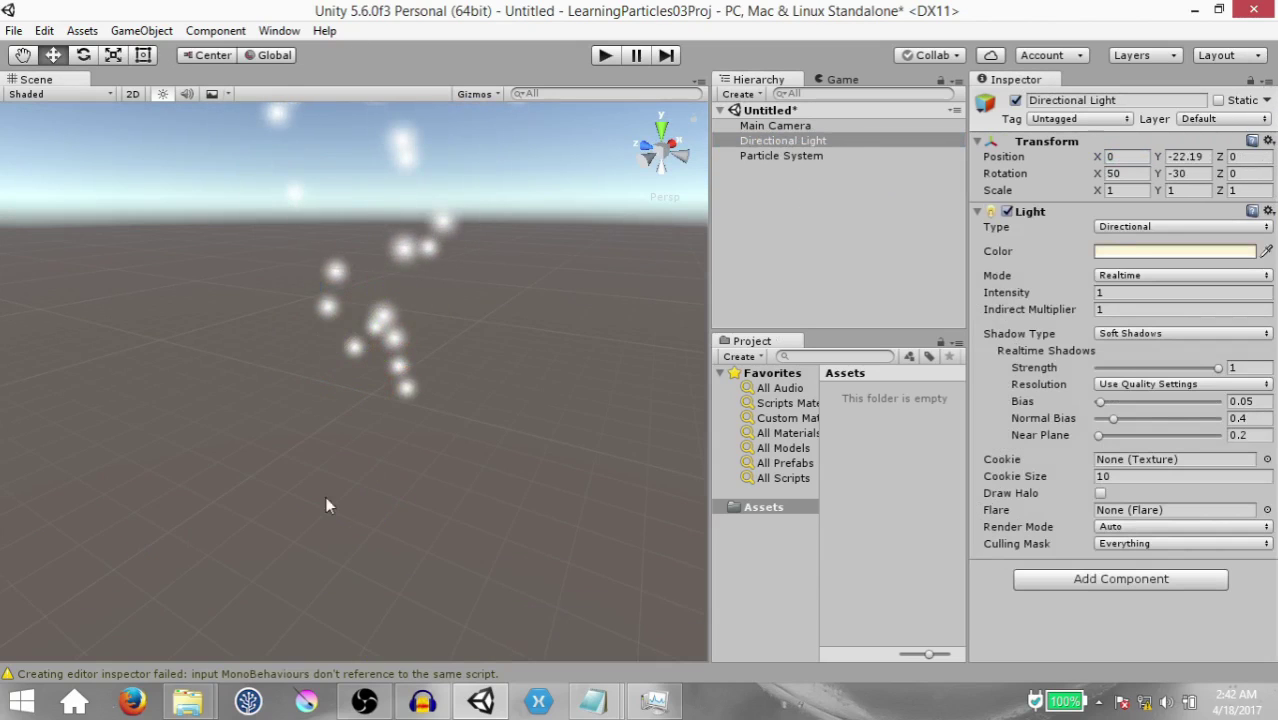
click(372, 385)
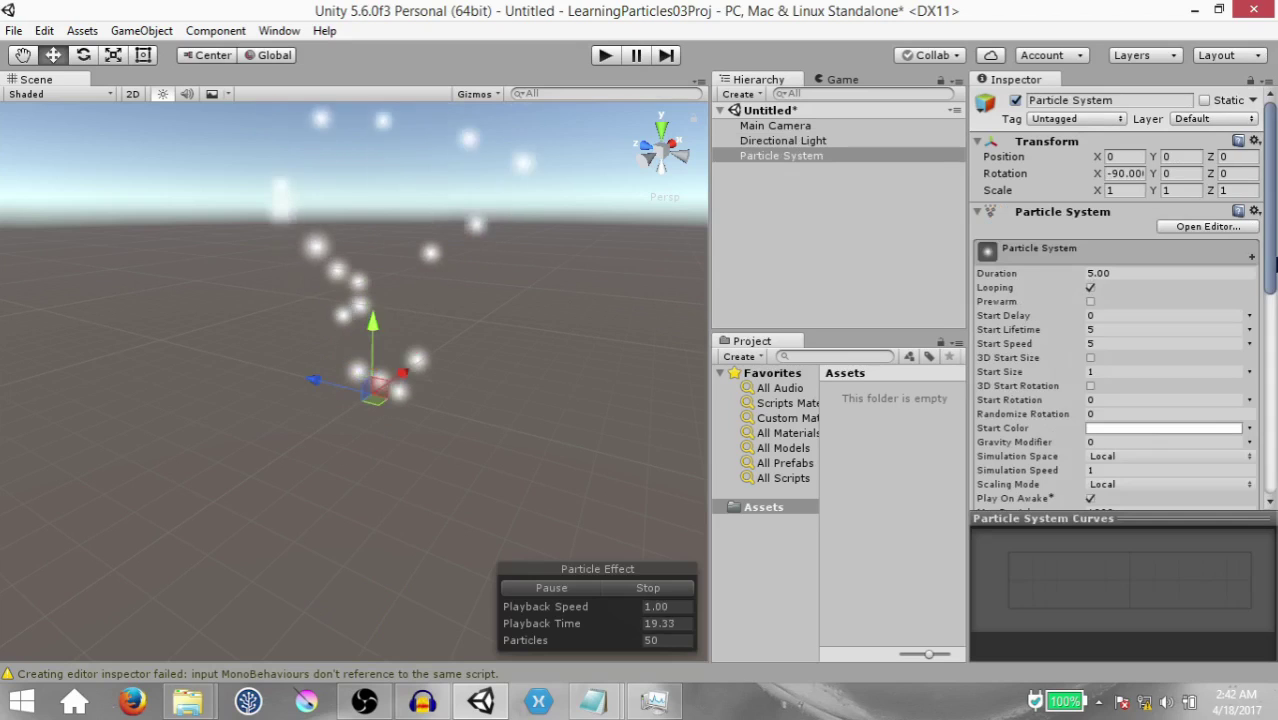
scroll(1156, 308, down, 5)
click(1099, 276)
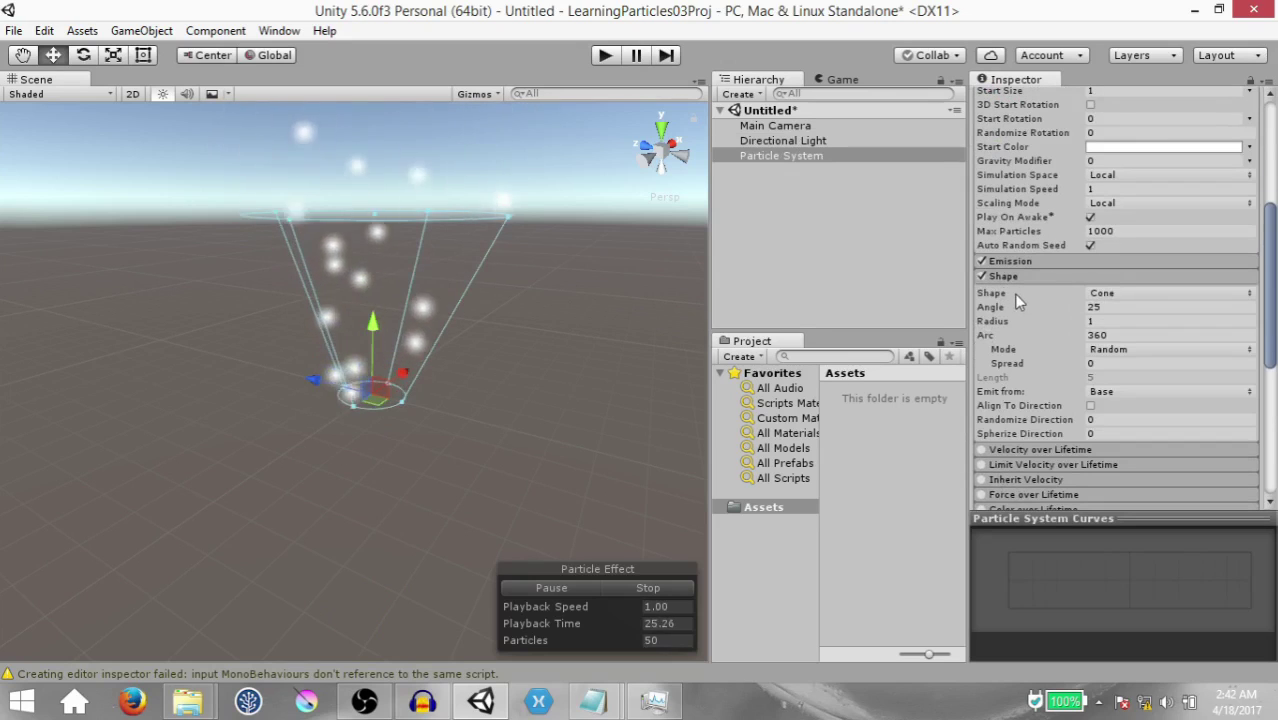
Make the emitter a Circle of radius 5 that emits from its edge, framed in view
click(1117, 293)
click(1105, 457)
alt+drag(420, 430, 239, 446)
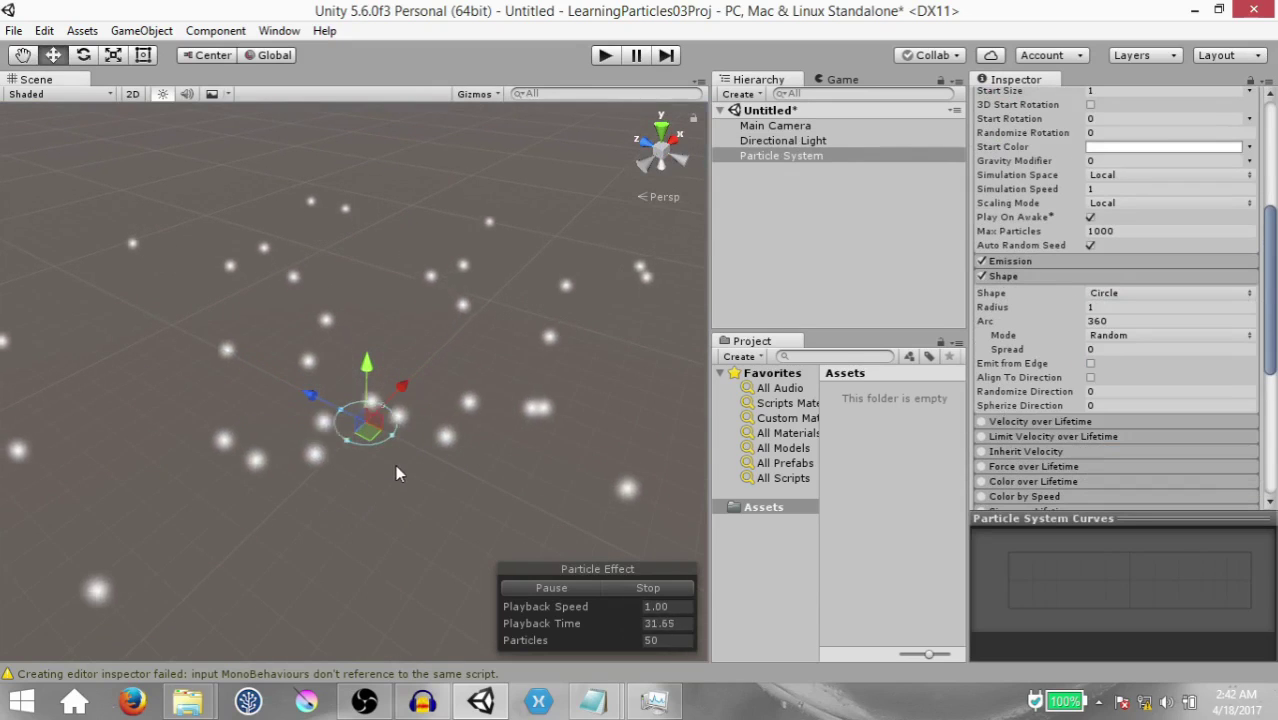
click(1110, 307)
text(5)
key(Return)
key(f)
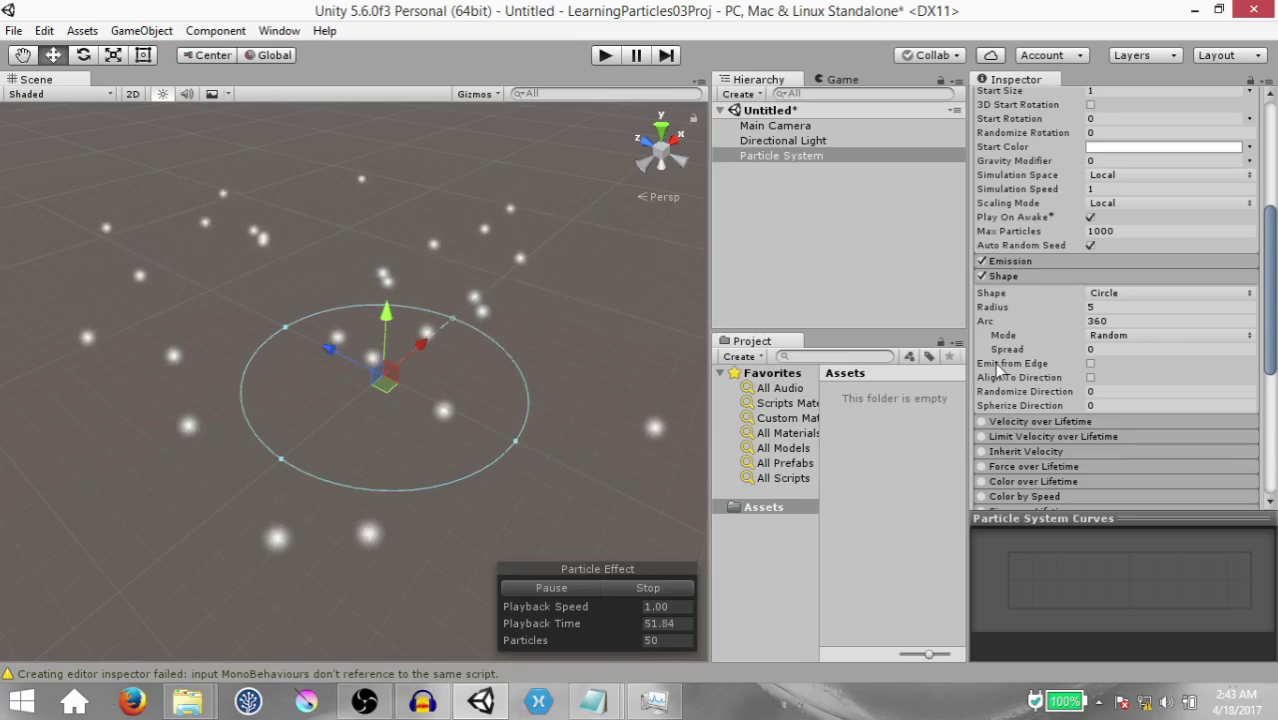
click(1090, 363)
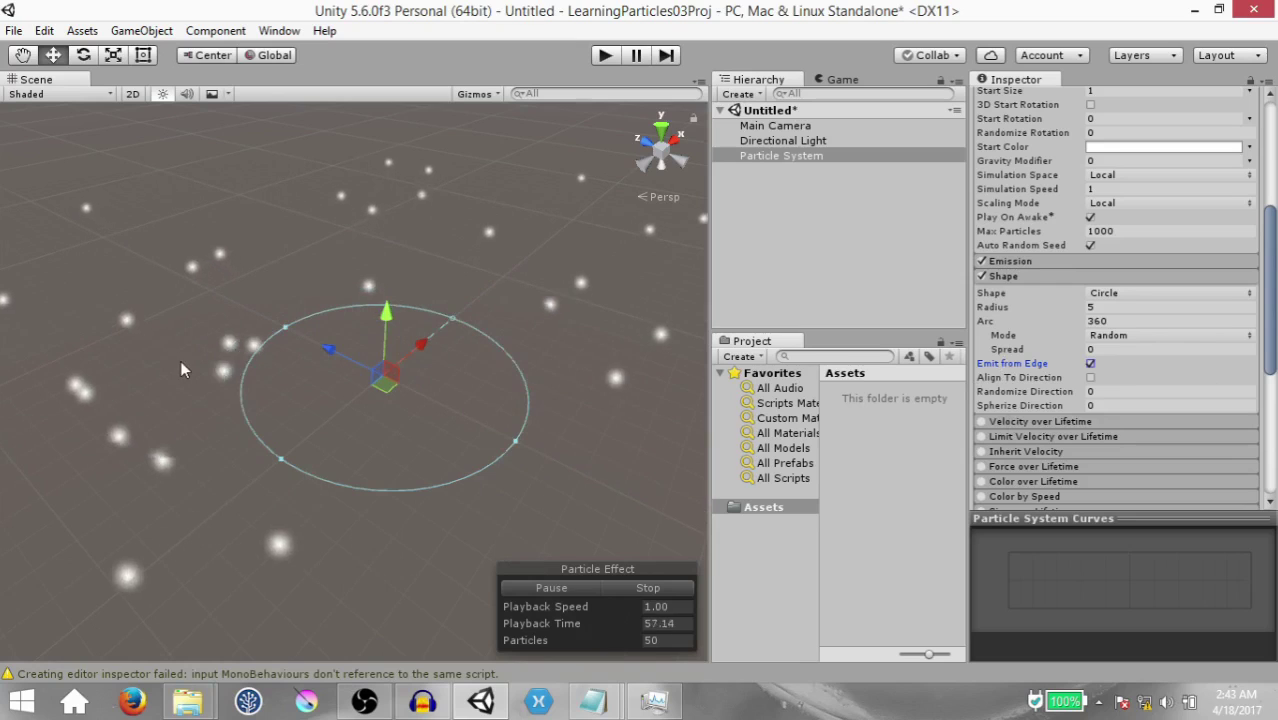
scroll(1155, 358, up, 3)
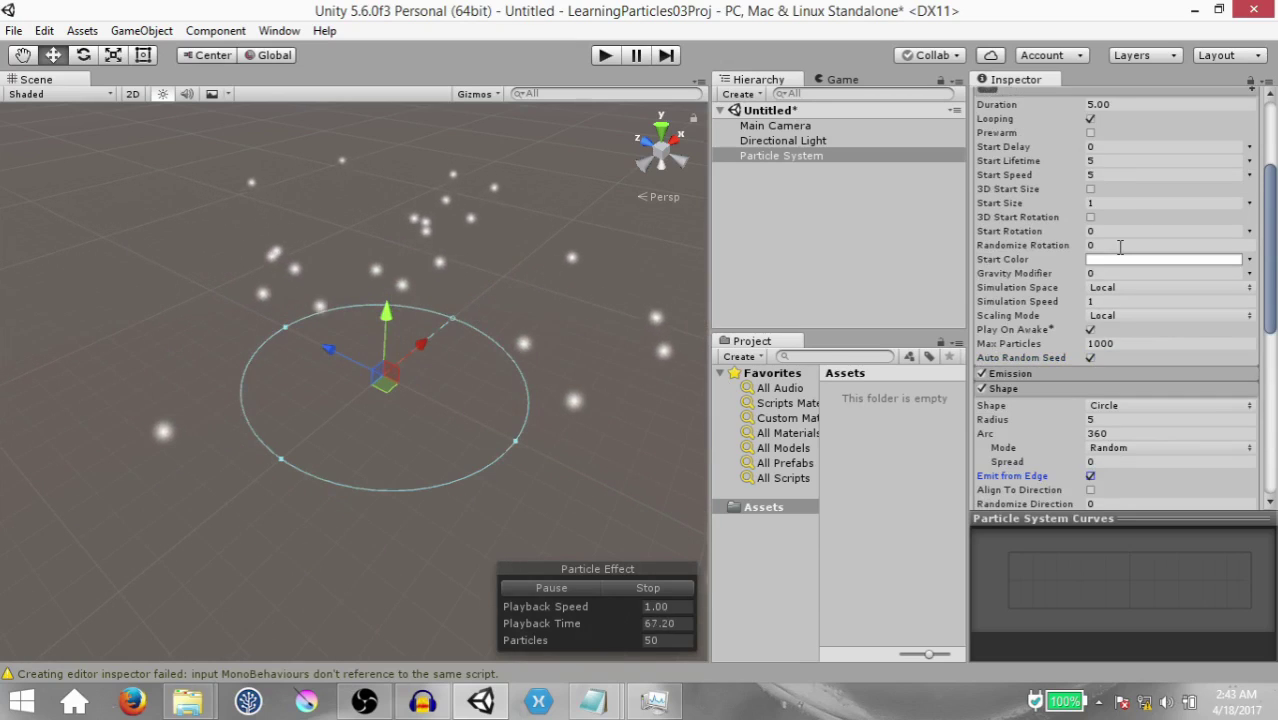
Set Start Speed to 0 and Emission Rate over Time to 500
click(1125, 175)
text(0)
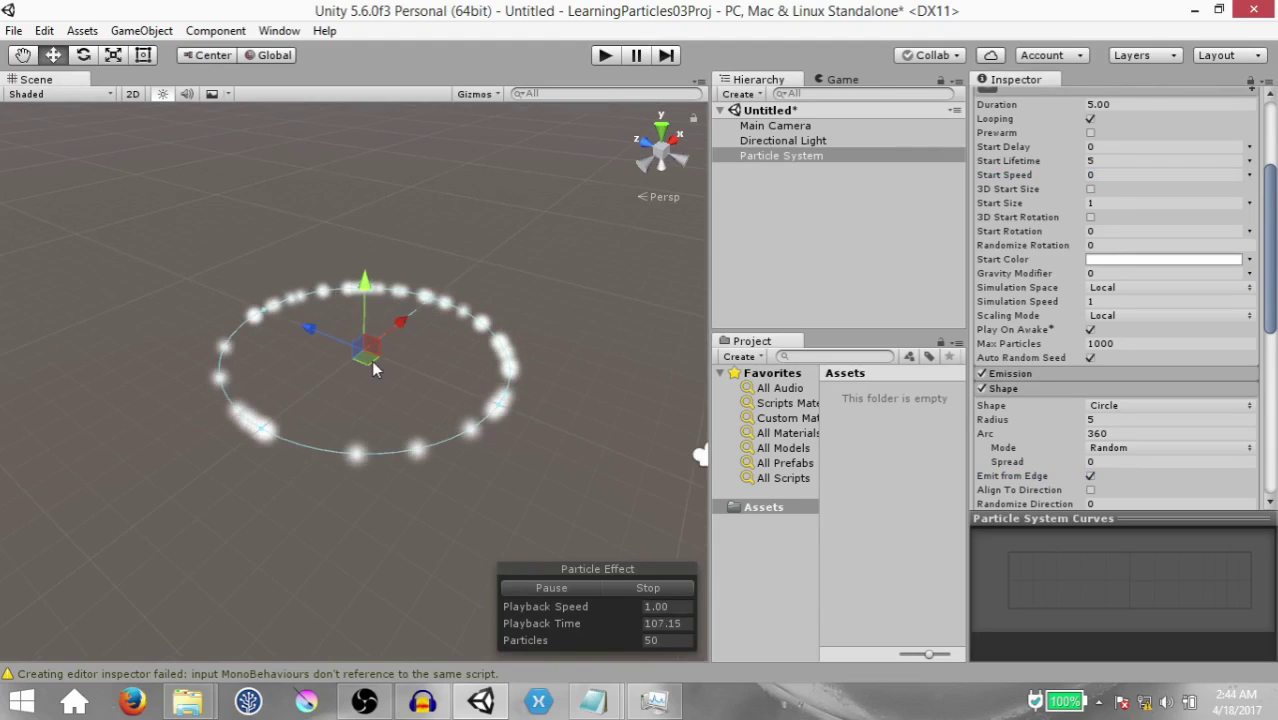
key(q)
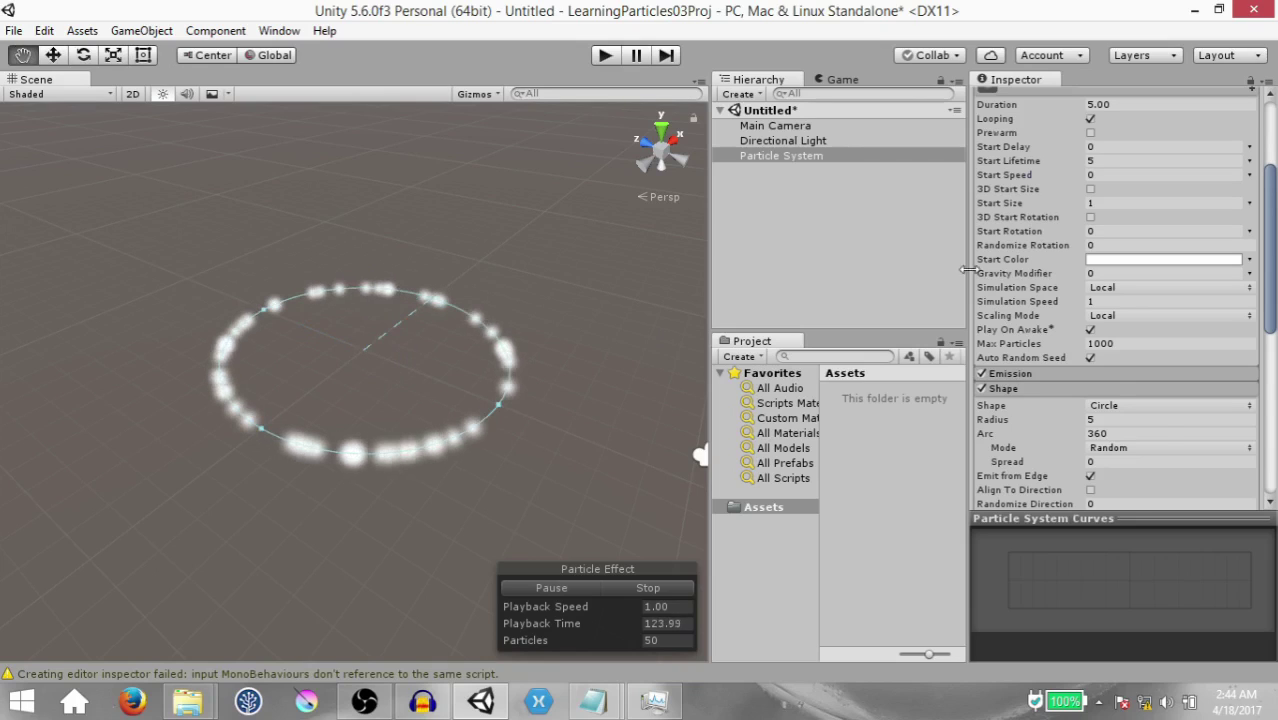
click(1093, 372)
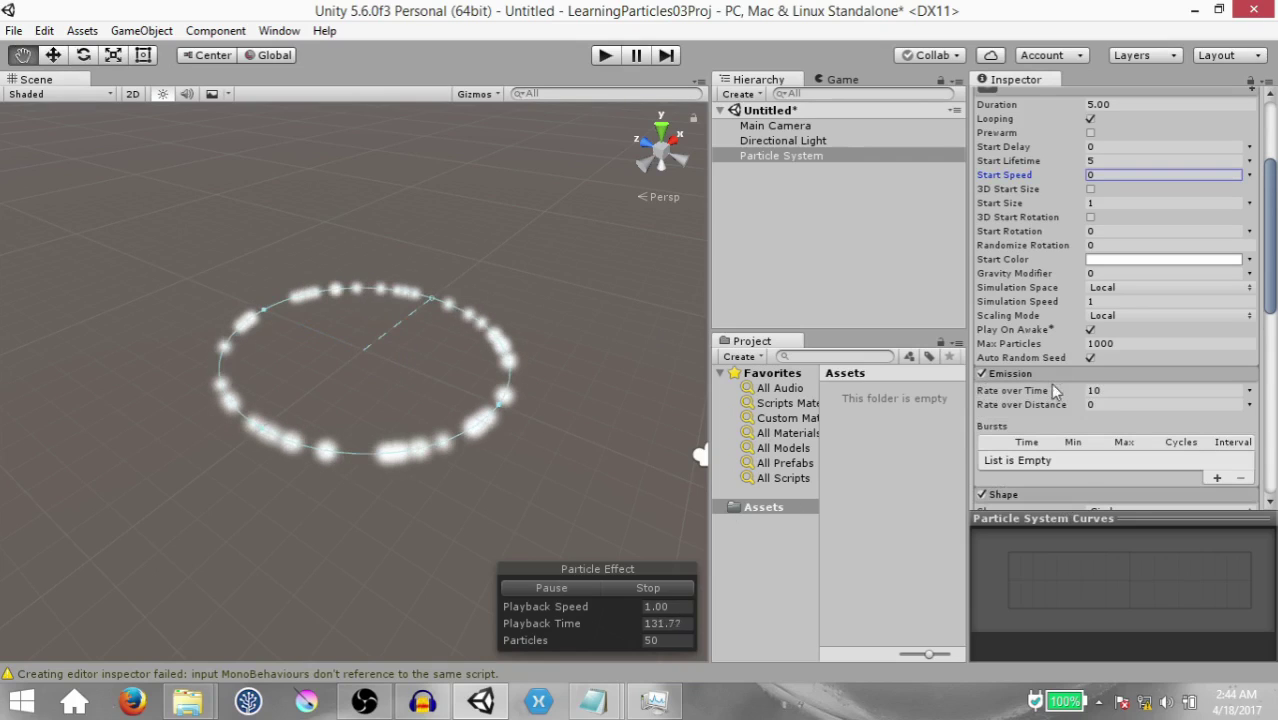
click(1124, 390)
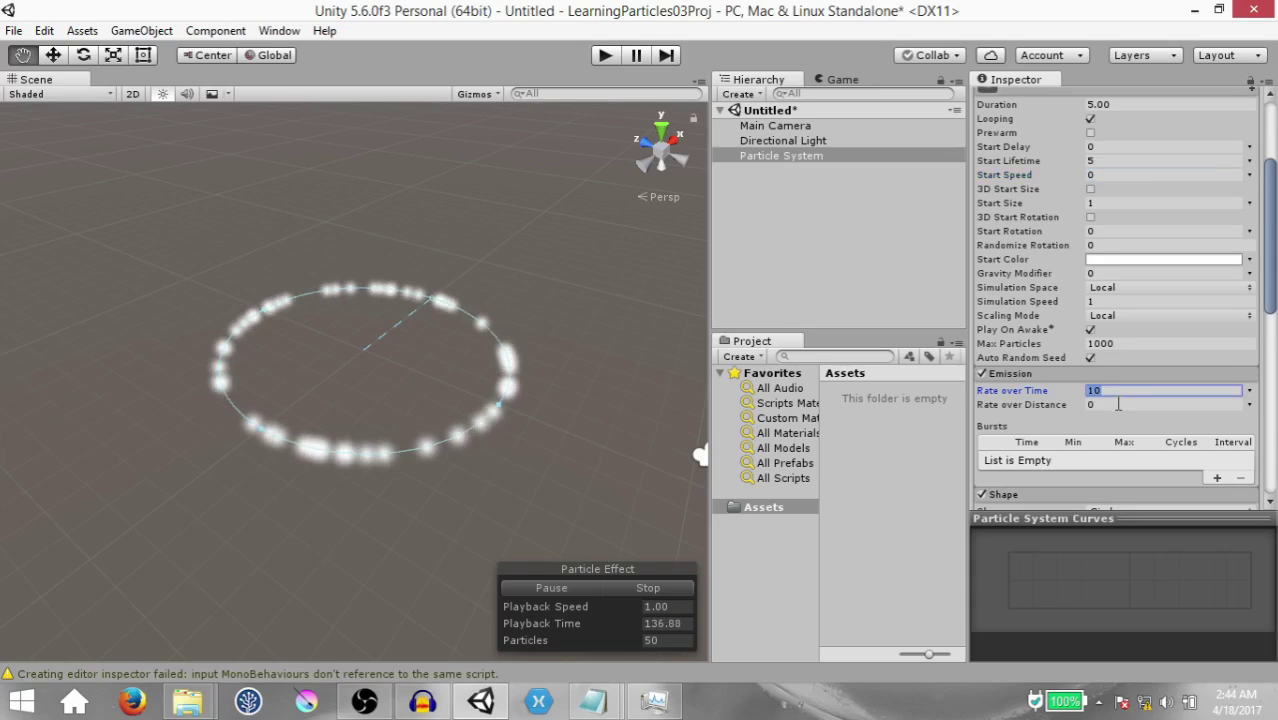
text(500)
key(Return)
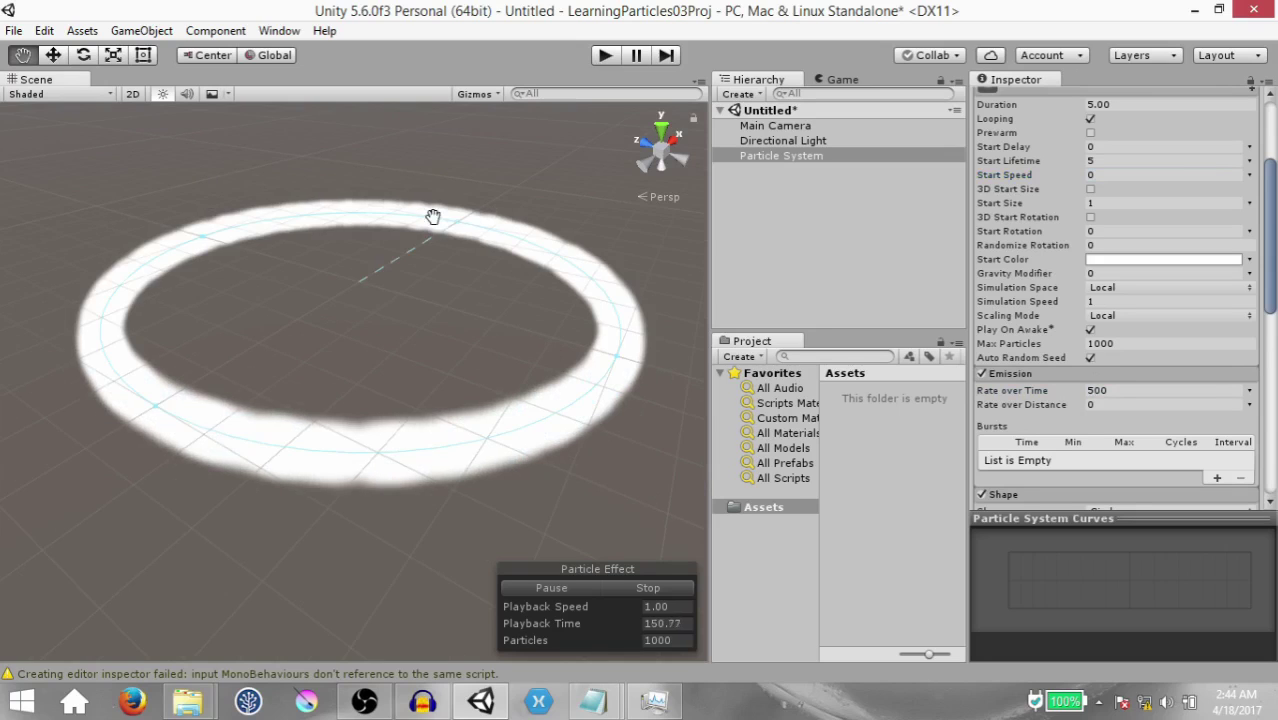
Set the particles' Start Lifetime to 2
scroll(395, 410, up, 5)
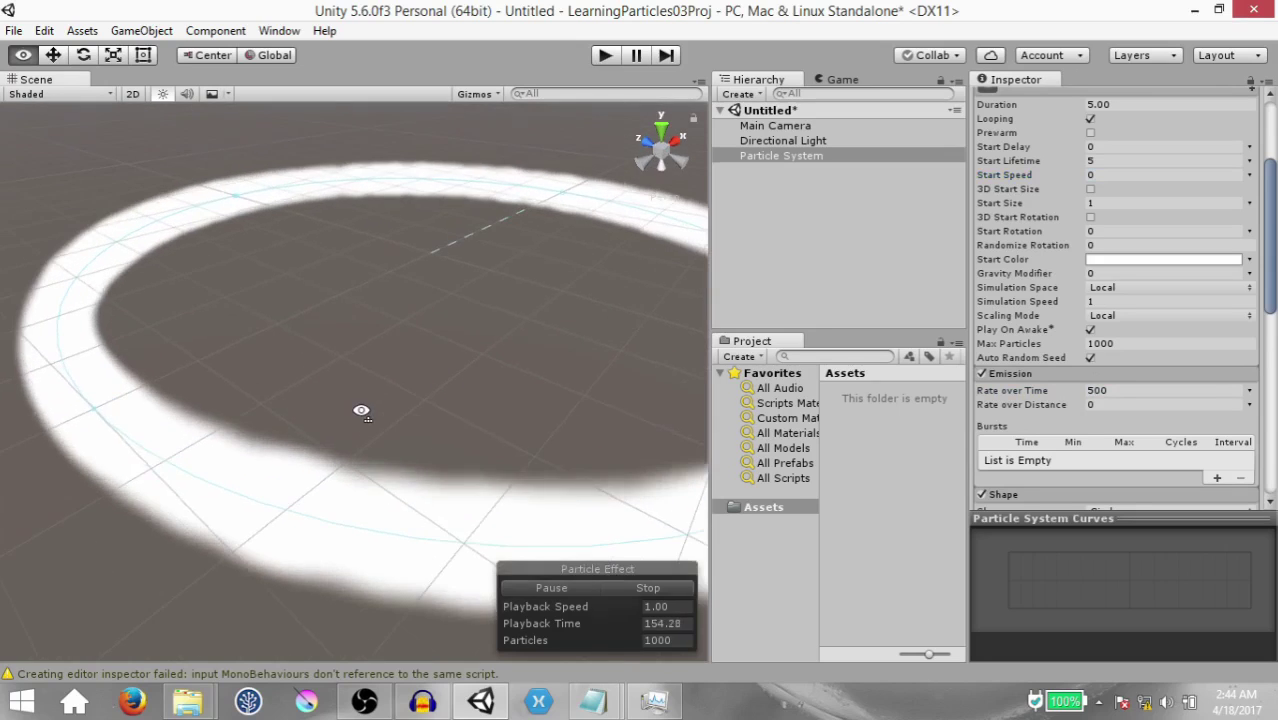
scroll(456, 505, down, 4)
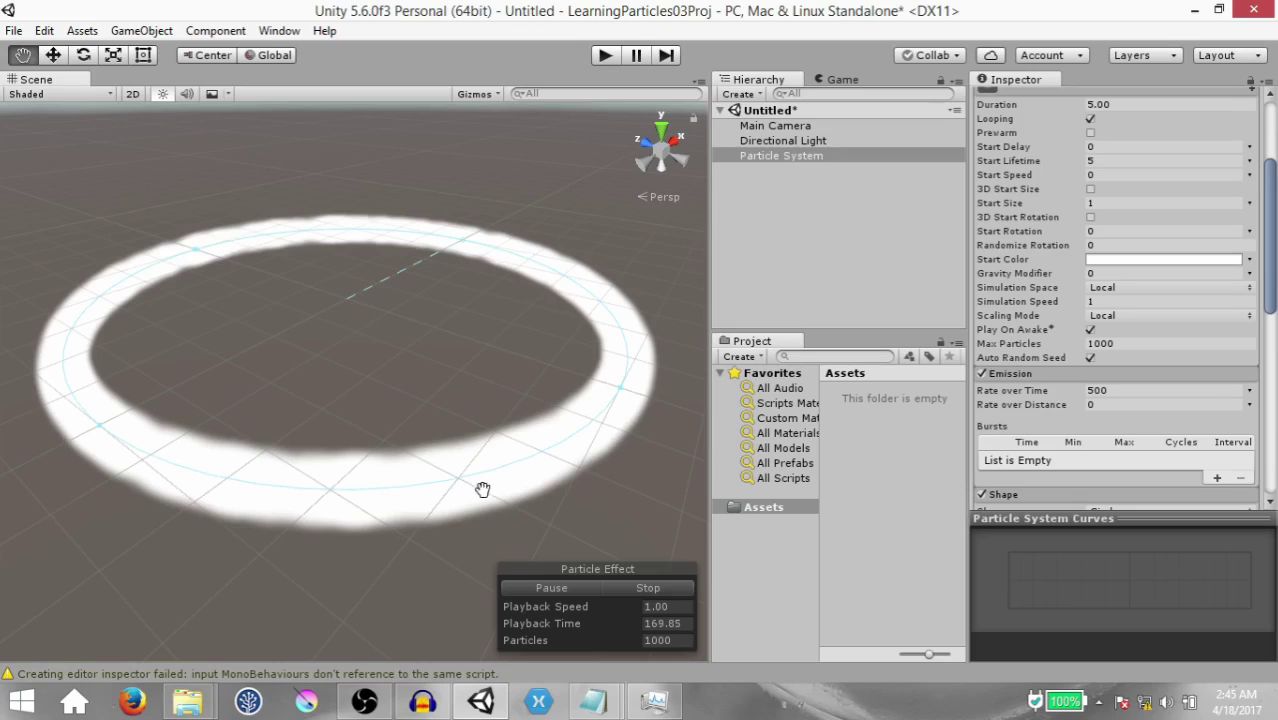
click(1008, 161)
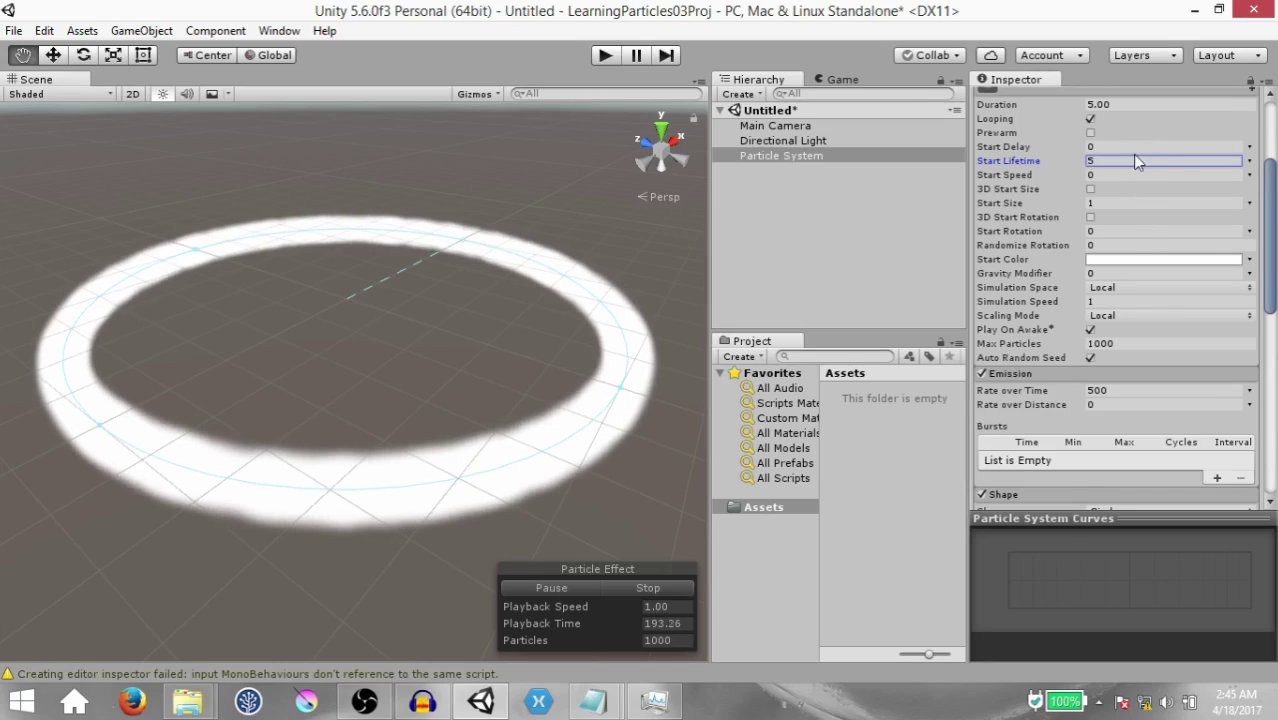
text(2)
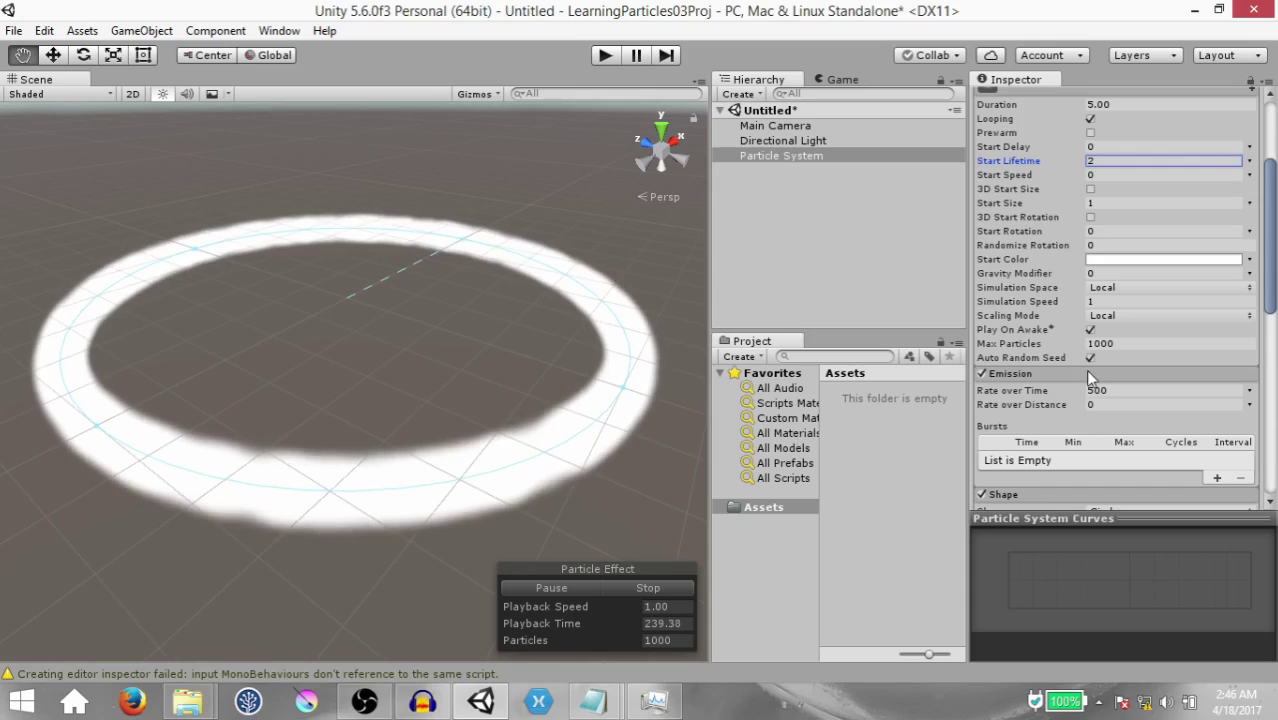
scroll(1086, 368, down, 10)
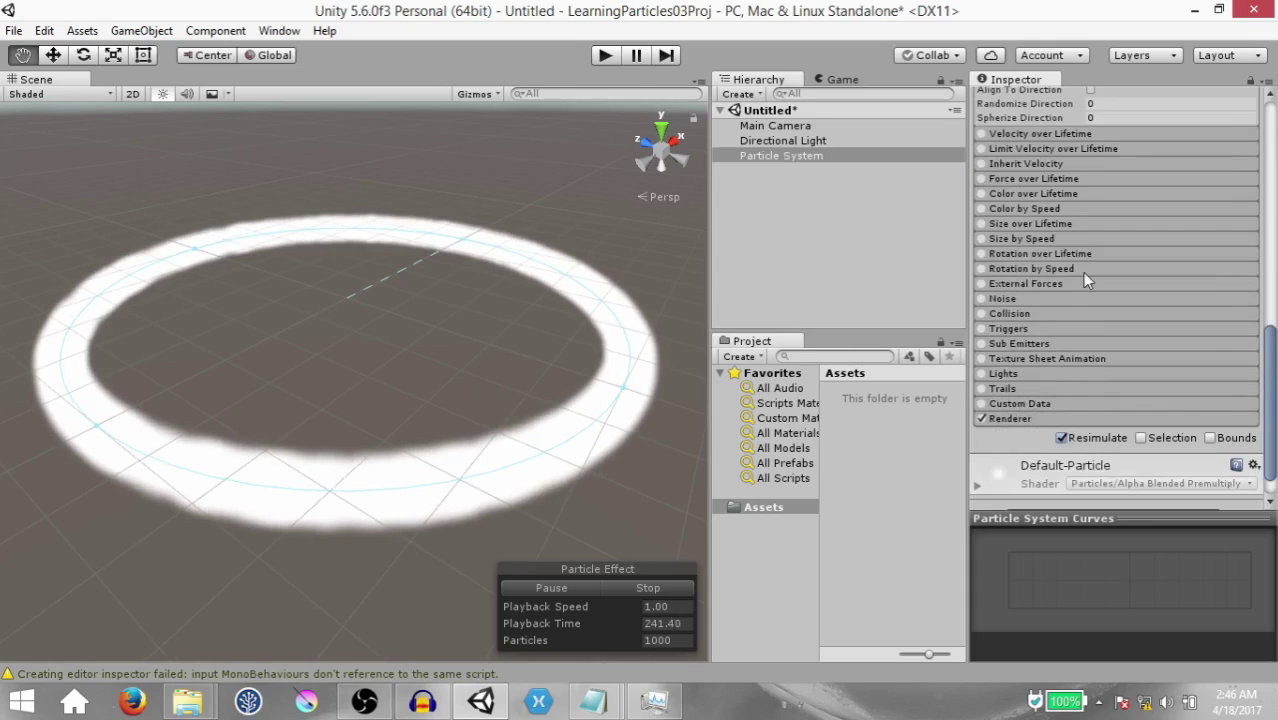
Enable the Noise module with Strength 0.02
click(982, 298)
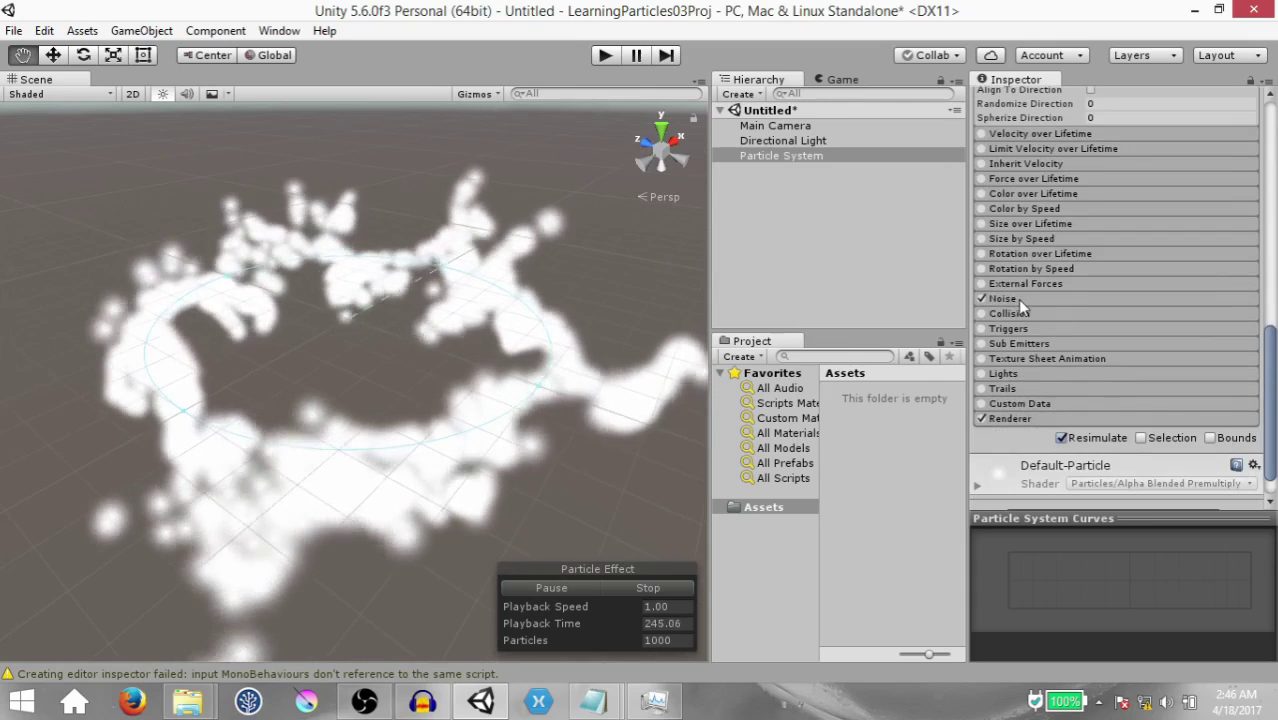
click(1019, 297)
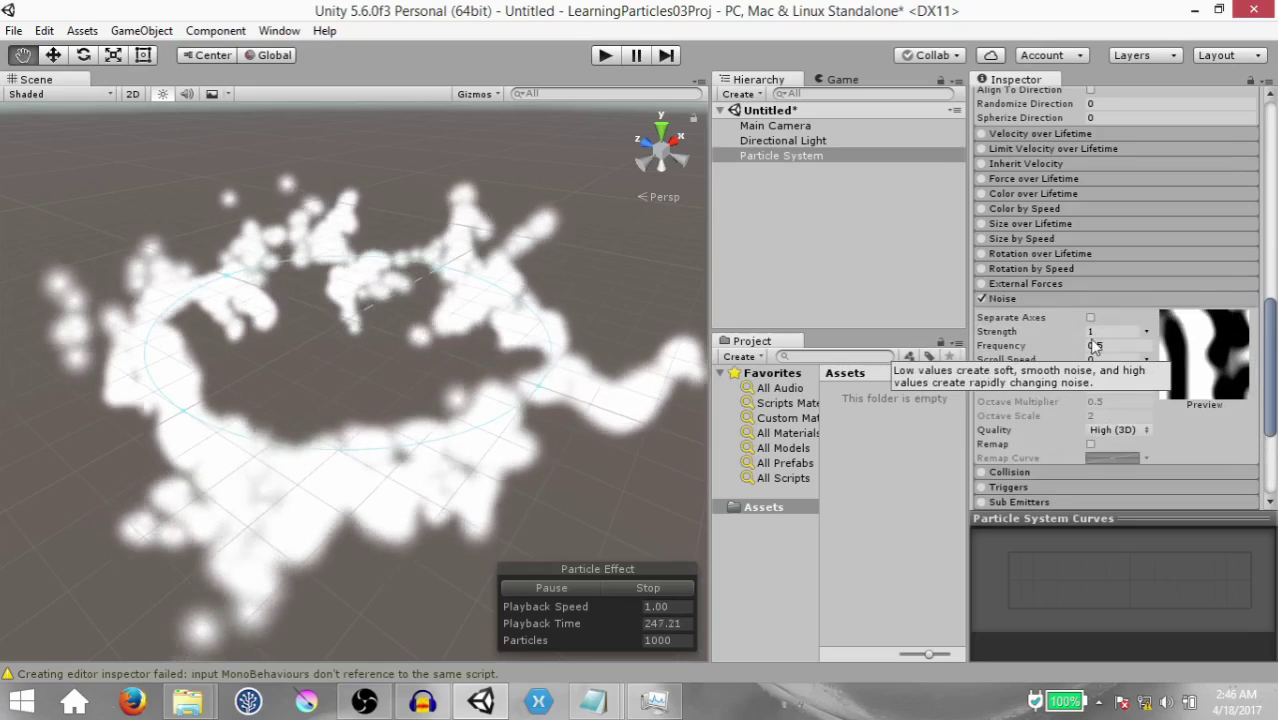
click(1110, 331)
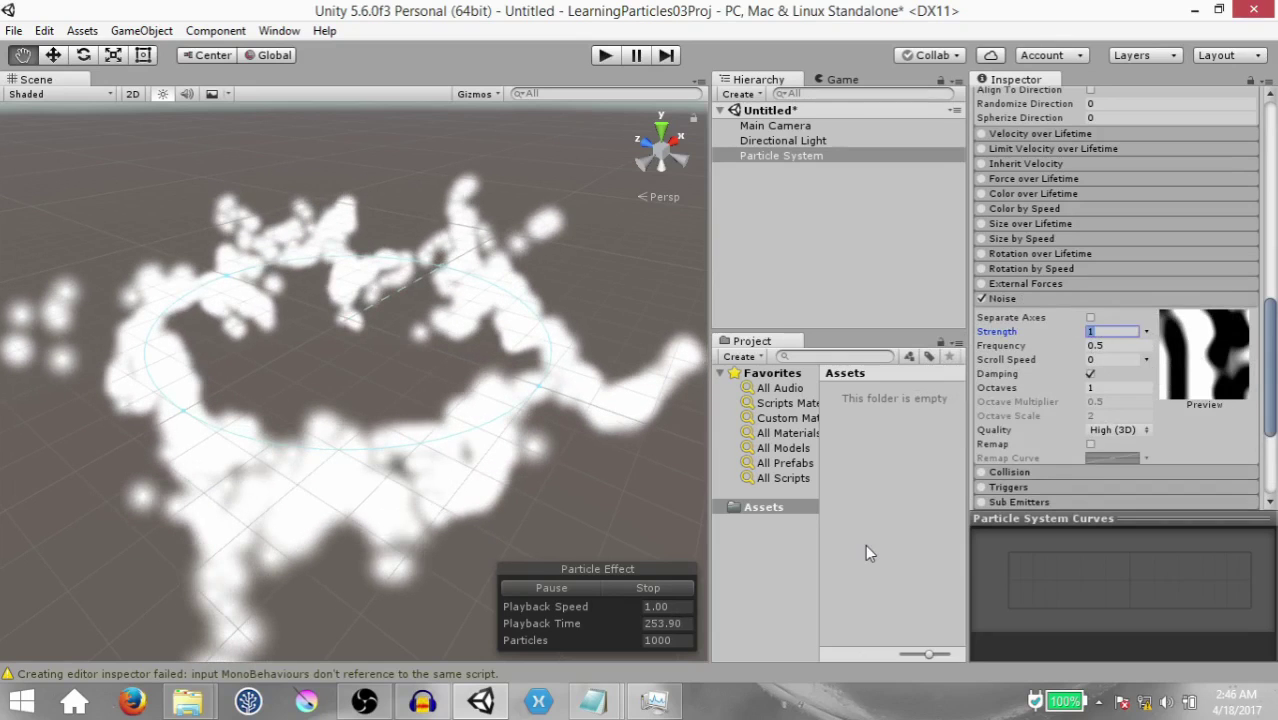
text(0.02)
key(Return)
scroll(479, 314, up, 3)
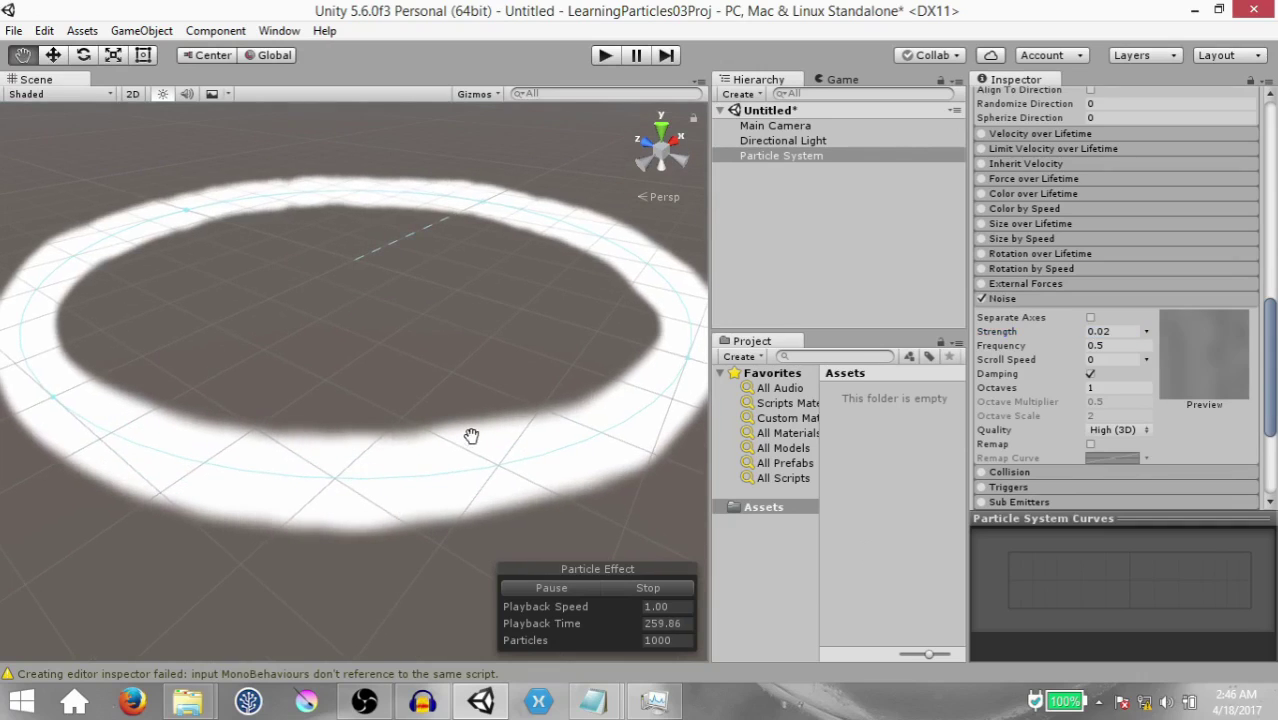
scroll(669, 334, down, 2)
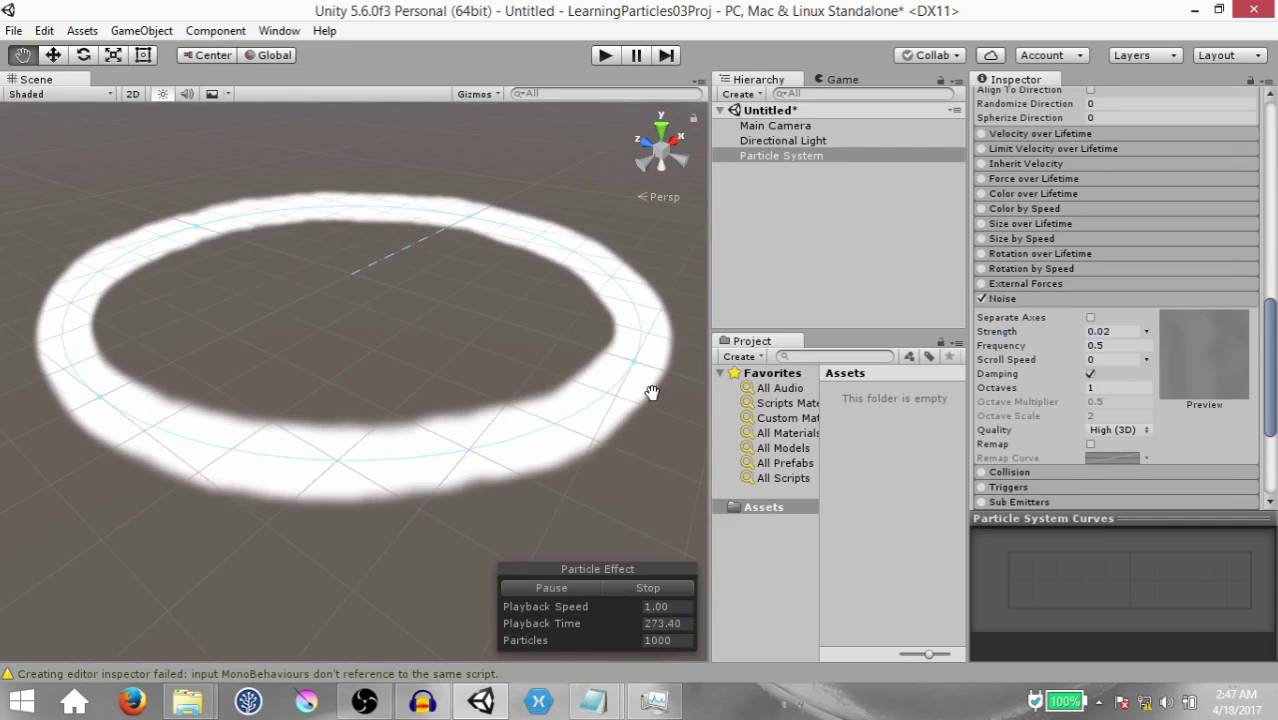
scroll(1120, 460, up, 5)
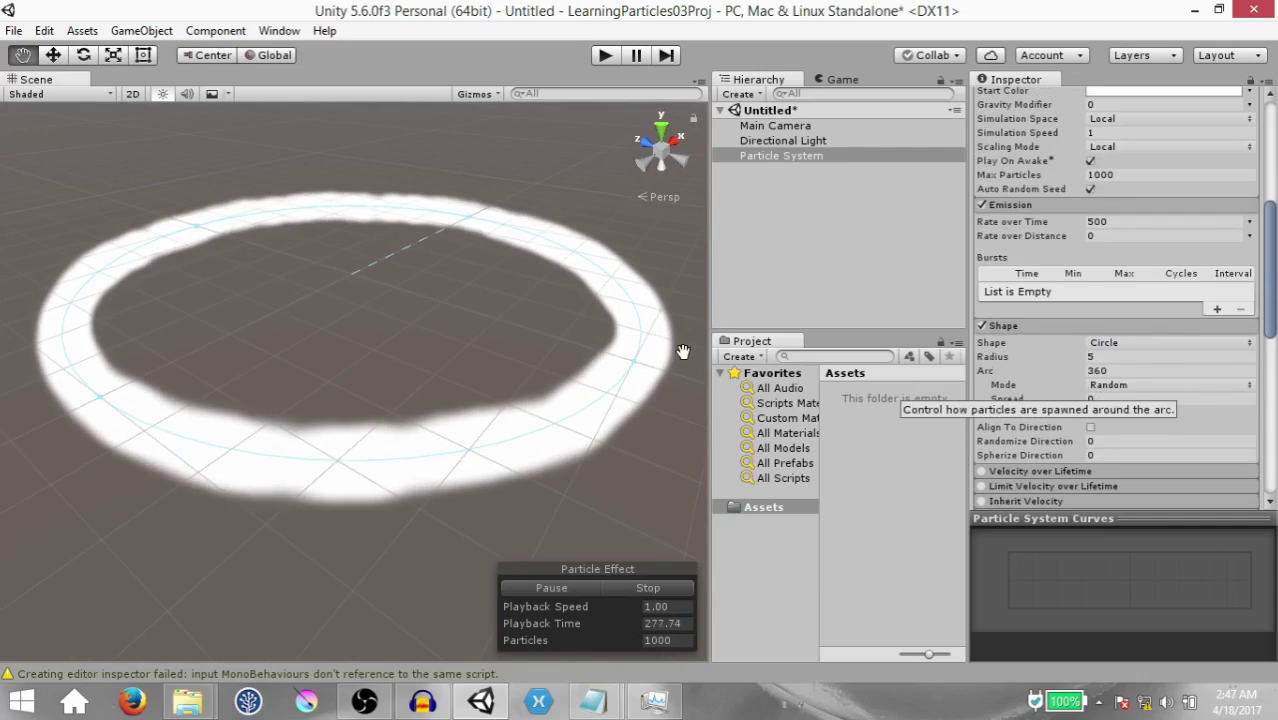
scroll(1032, 339, down, 5)
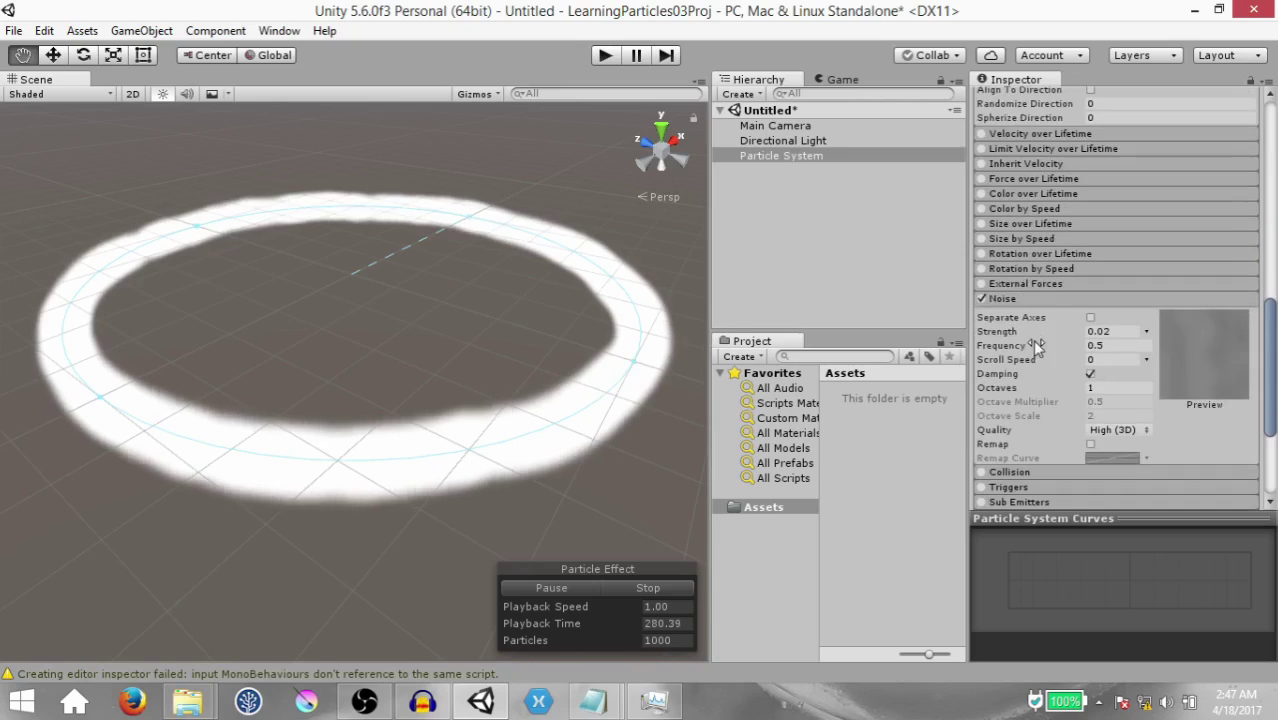
Set the circle emitter's arc Mode to Loop
click(979, 299)
scroll(1006, 310, up, 4)
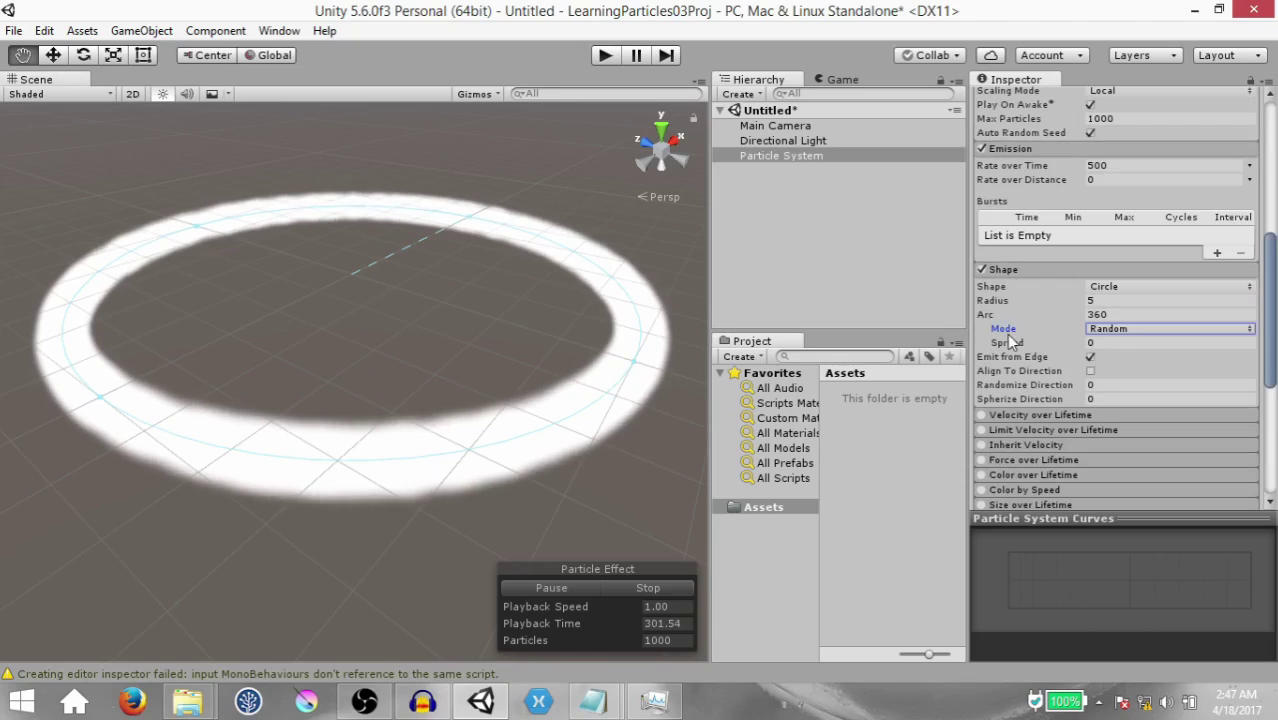
click(1144, 327)
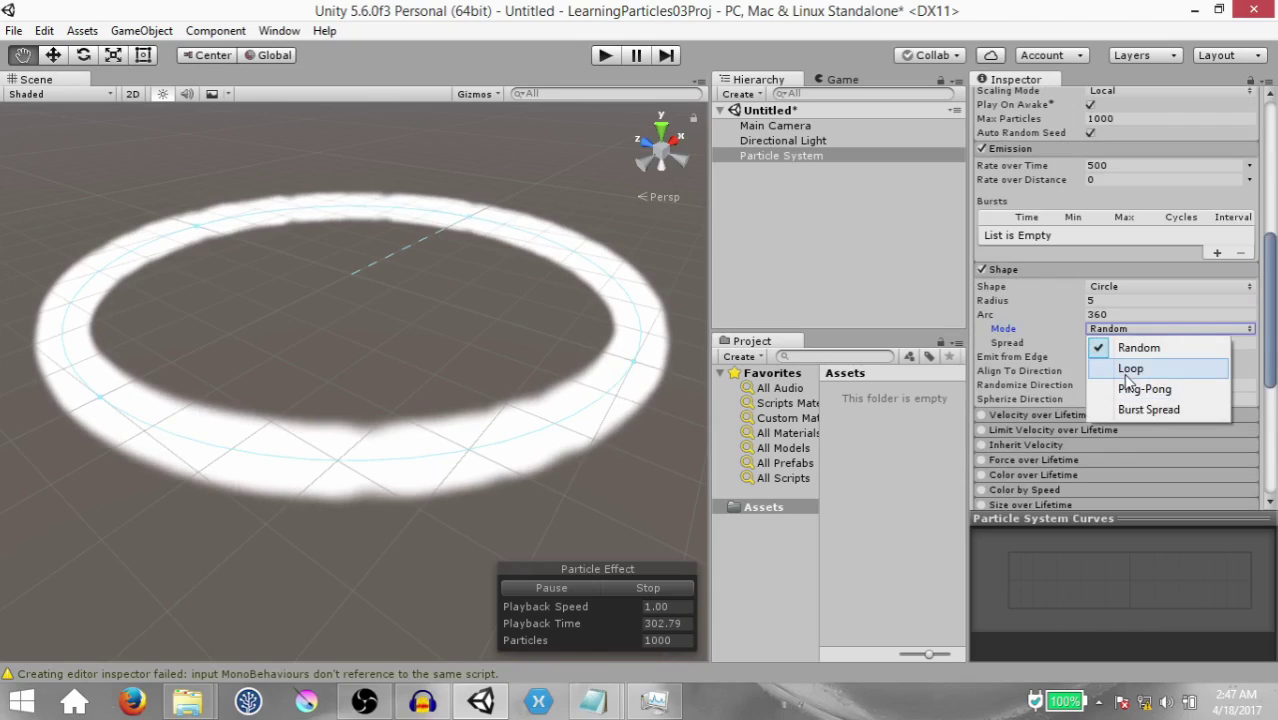
click(1122, 366)
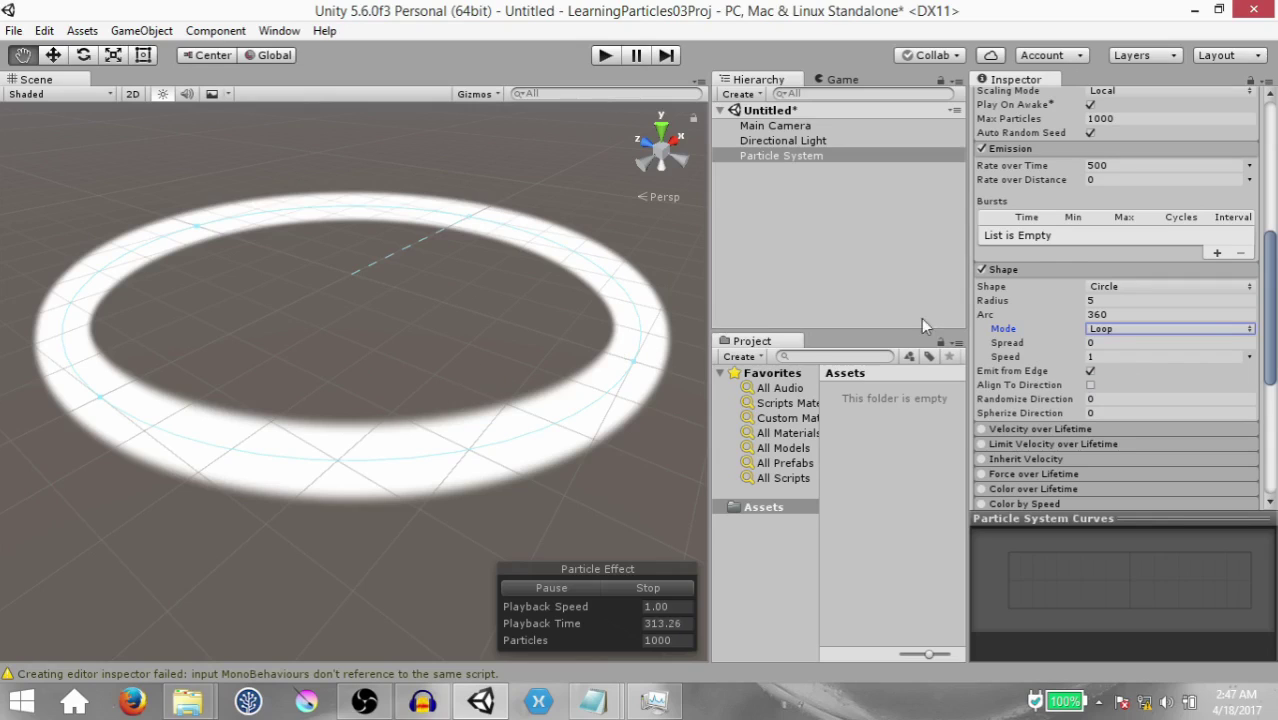
Lower Emission Rate over Time to 10 and Start Lifetime to 1, leaving about ten particles
click(1149, 166)
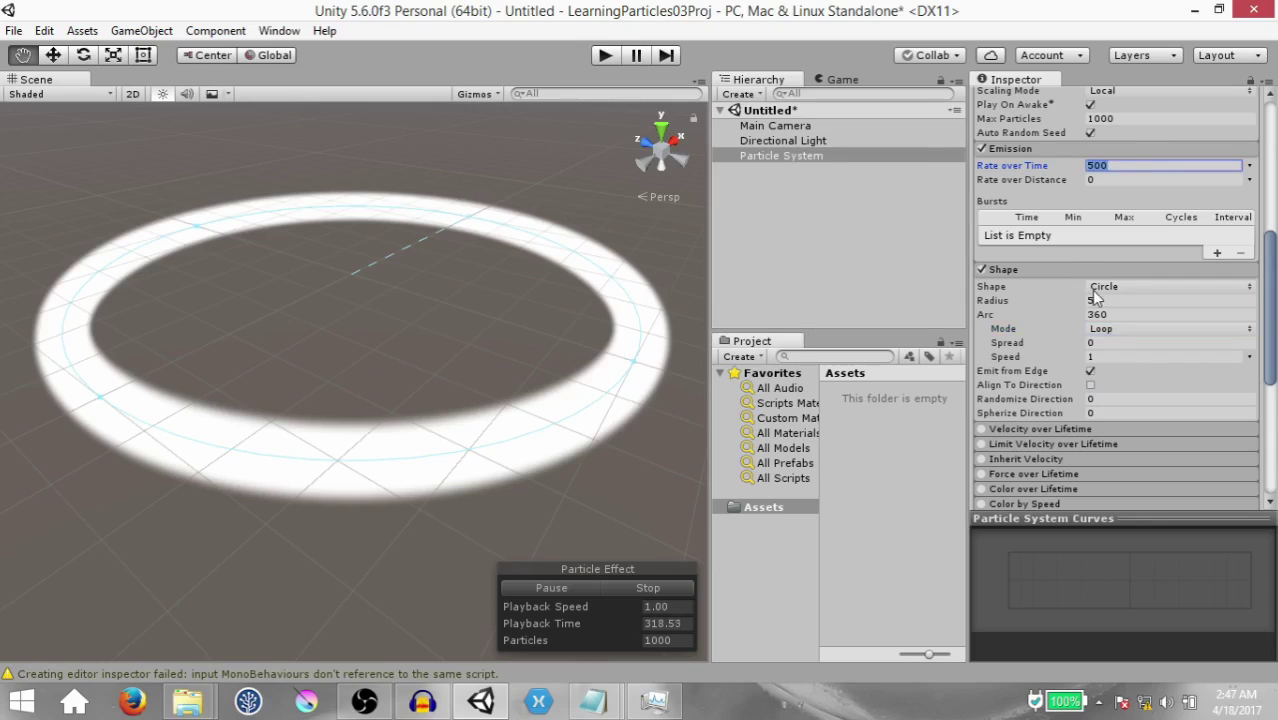
text(10)
key(Return)
scroll(1128, 322, up, 3)
scroll(1128, 322, up, 3)
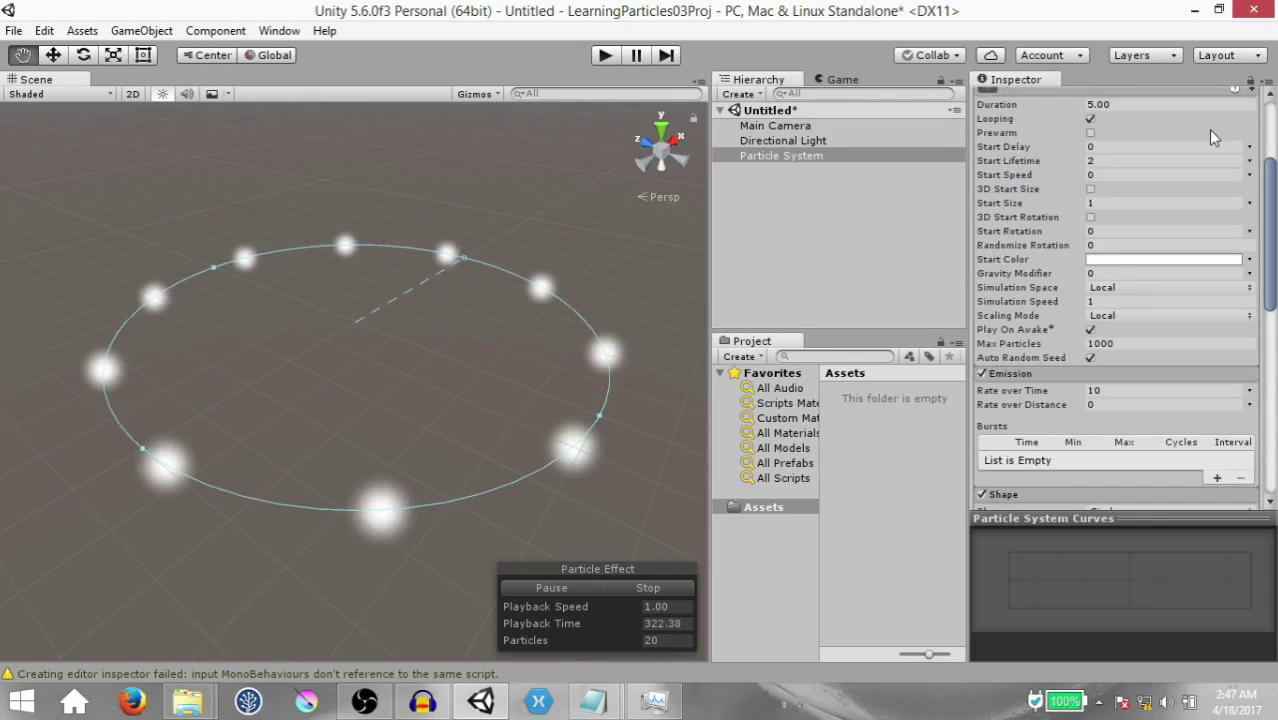
click(1125, 162)
text(1)
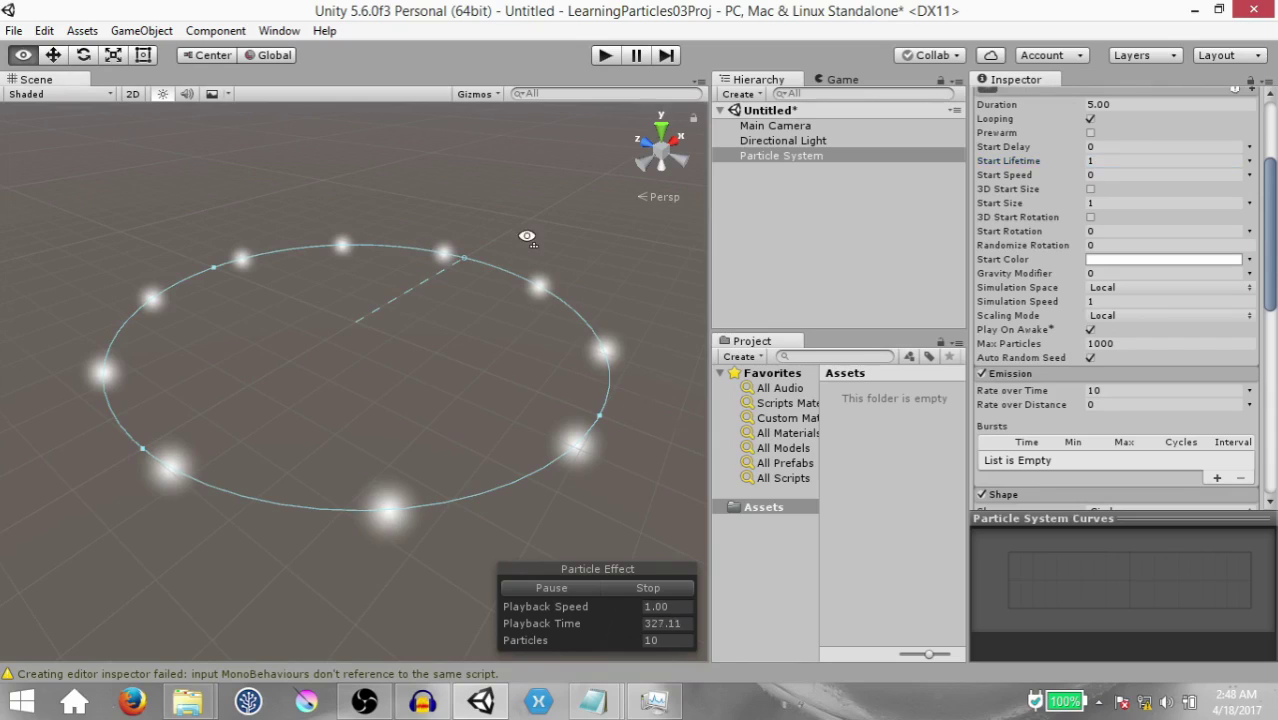
alt+drag(527, 237, 580, 240)
click(1124, 161)
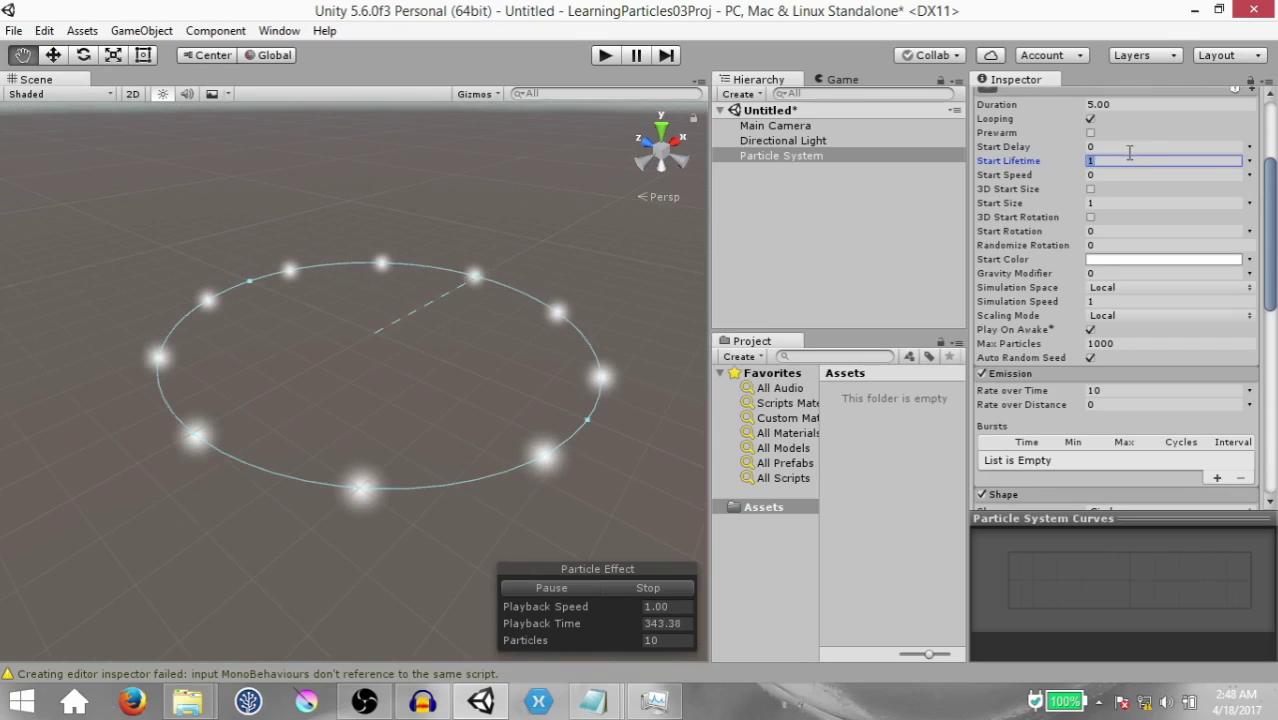
scroll(1128, 300, down, 6)
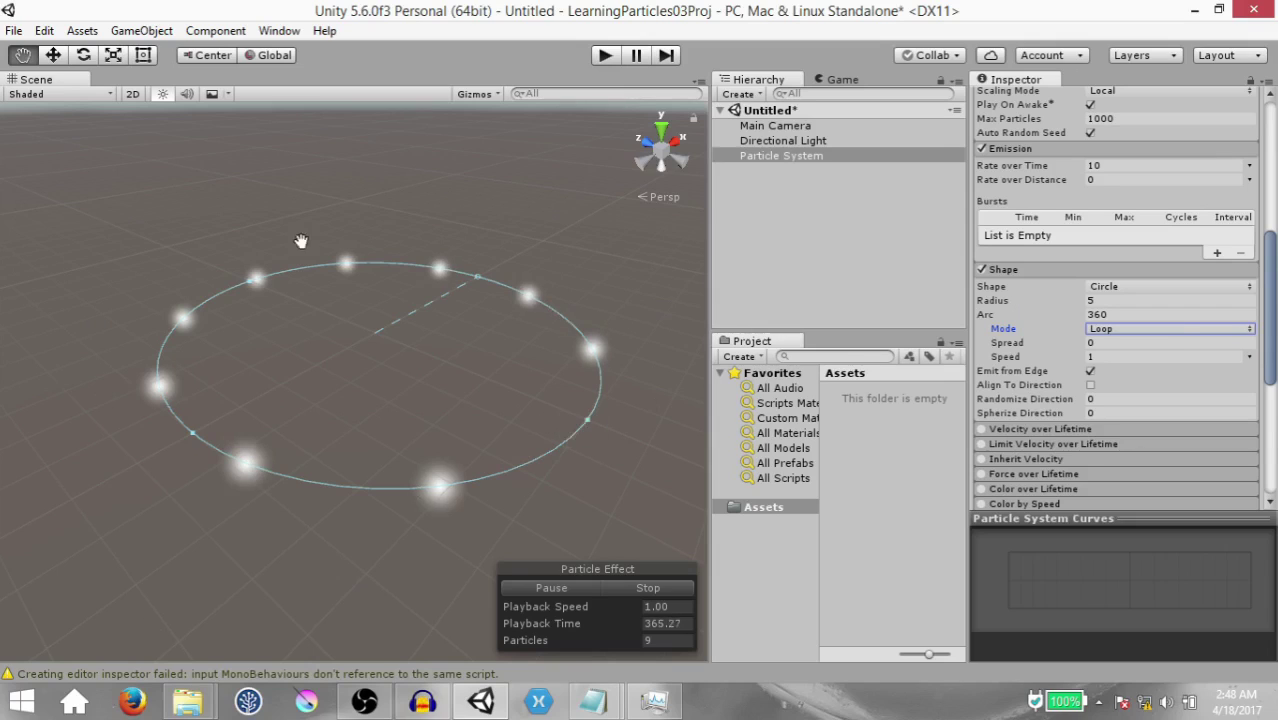
Switch the arc Mode to Random, then back to Loop
click(1175, 328)
click(1178, 348)
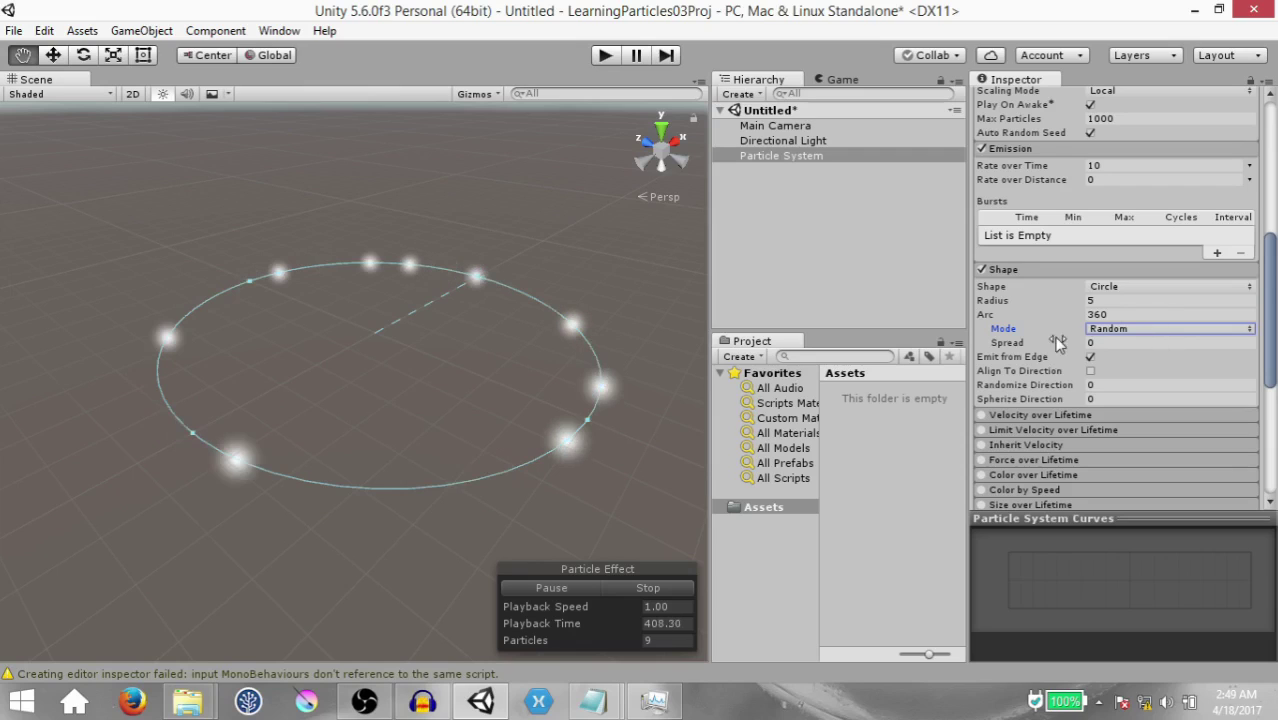
click(1150, 333)
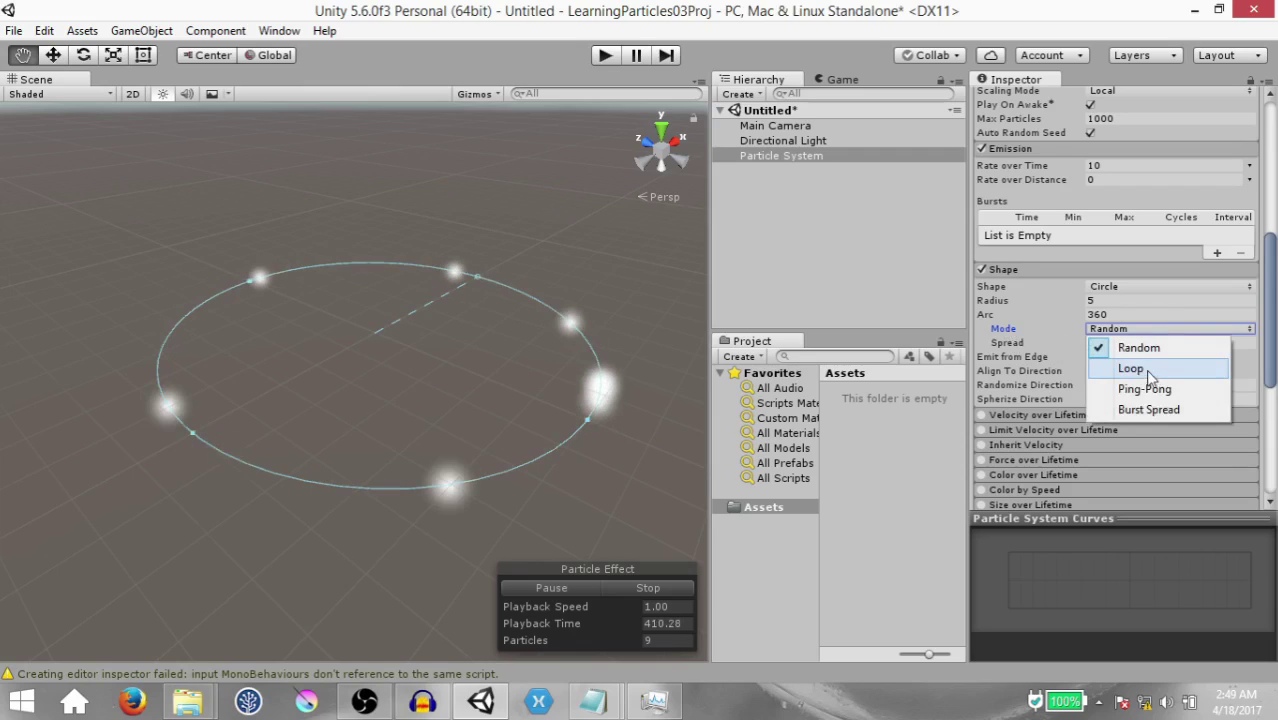
click(1145, 369)
Revisit Start Lifetime and set Emission Rate over Time back to 500
scroll(1135, 200, up, 5)
click(1133, 161)
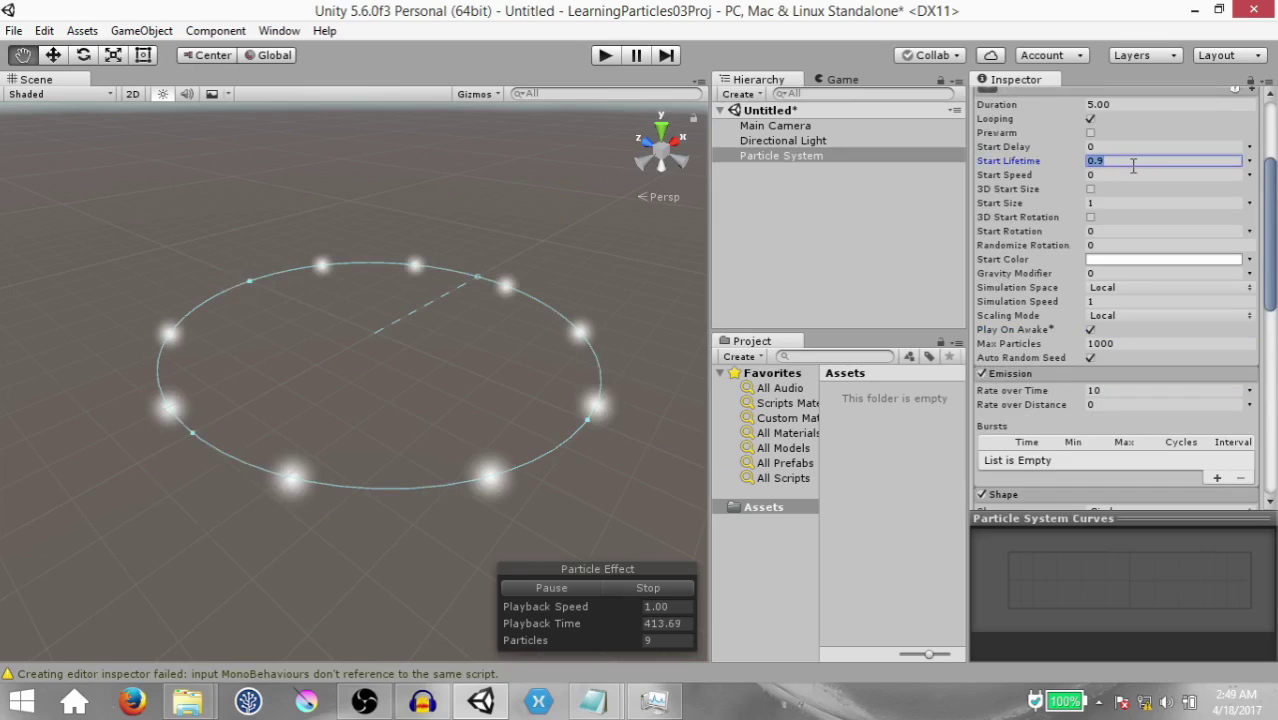
scroll(1120, 200, down, 4)
click(1107, 221)
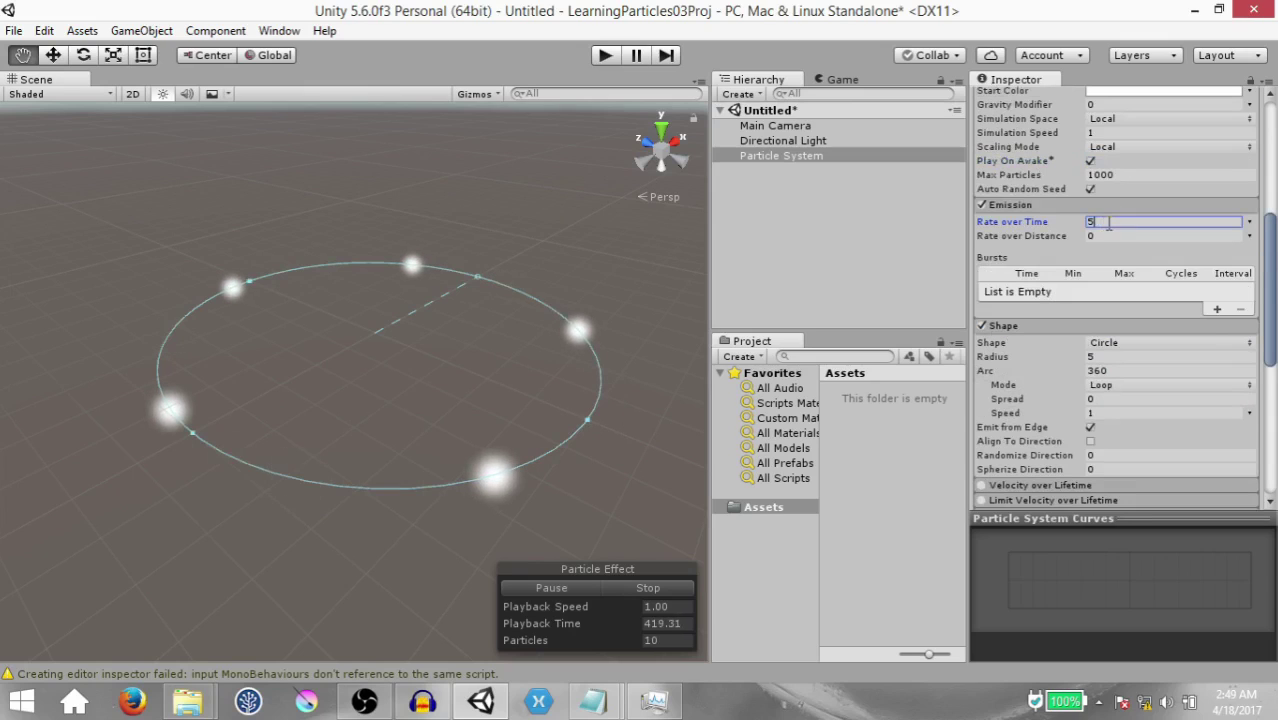
text(500)
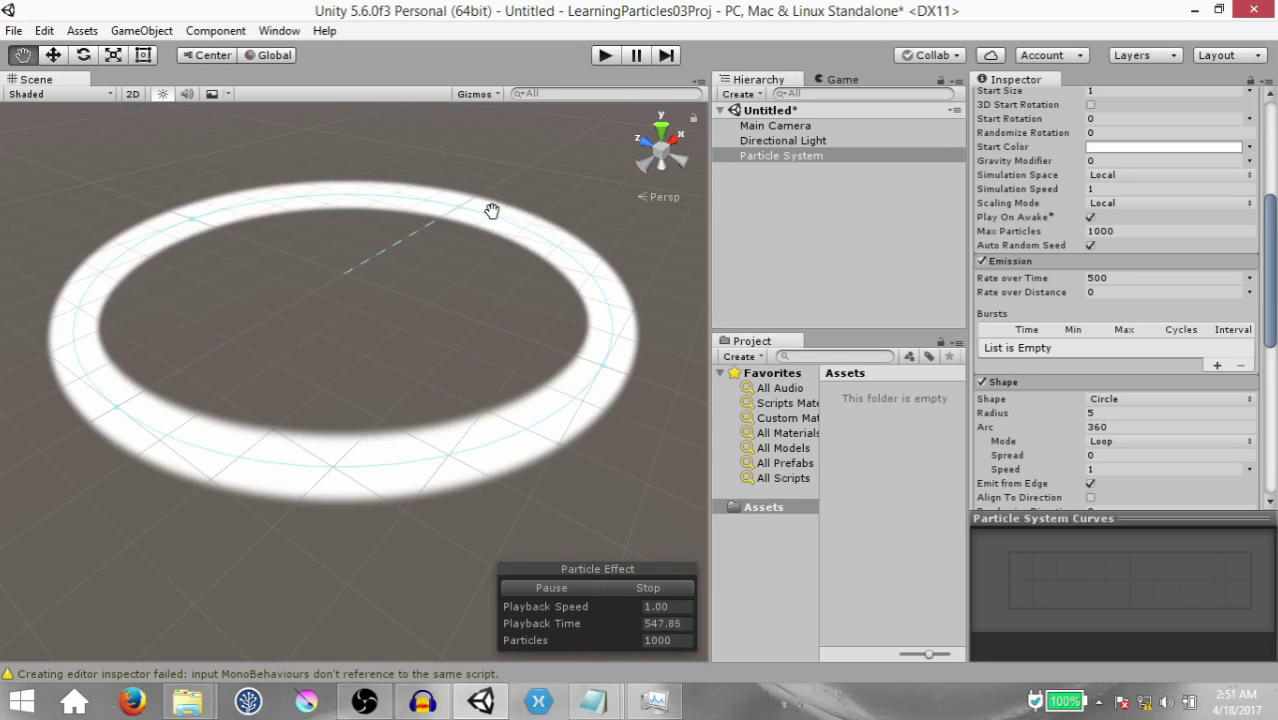
Set Start Lifetime to 1
click(1066, 282)
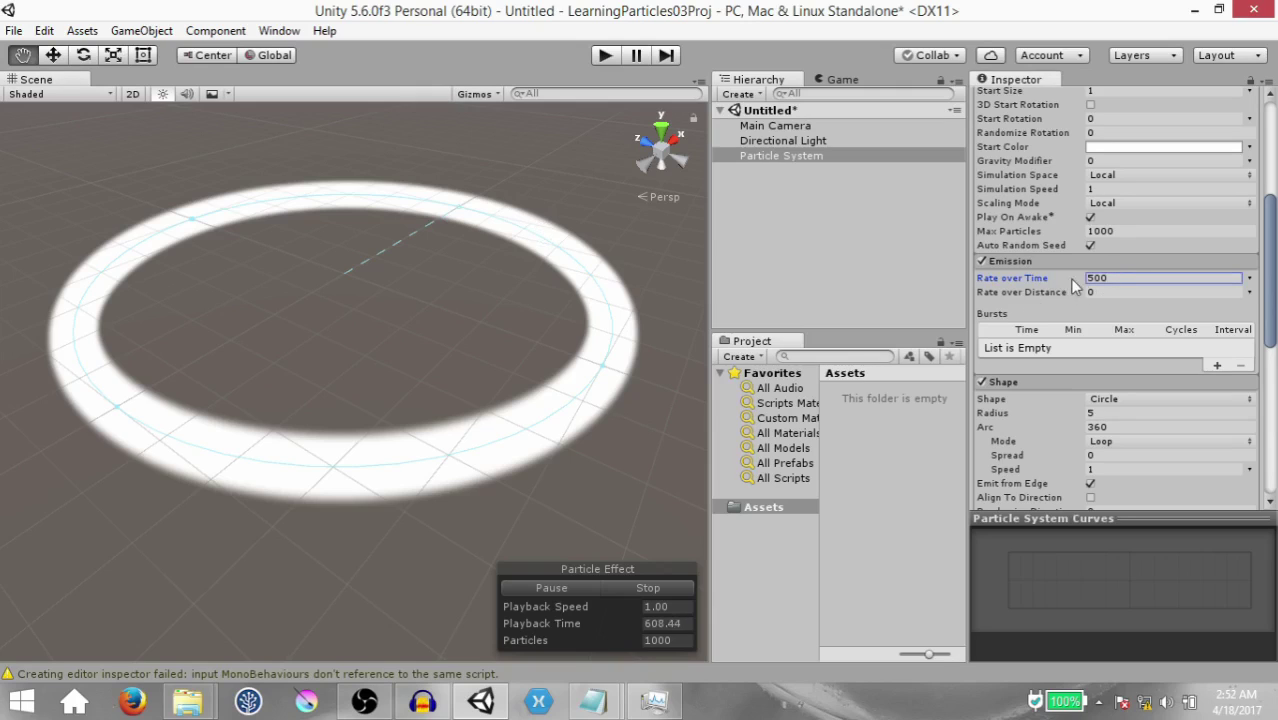
scroll(1150, 285, up, 3)
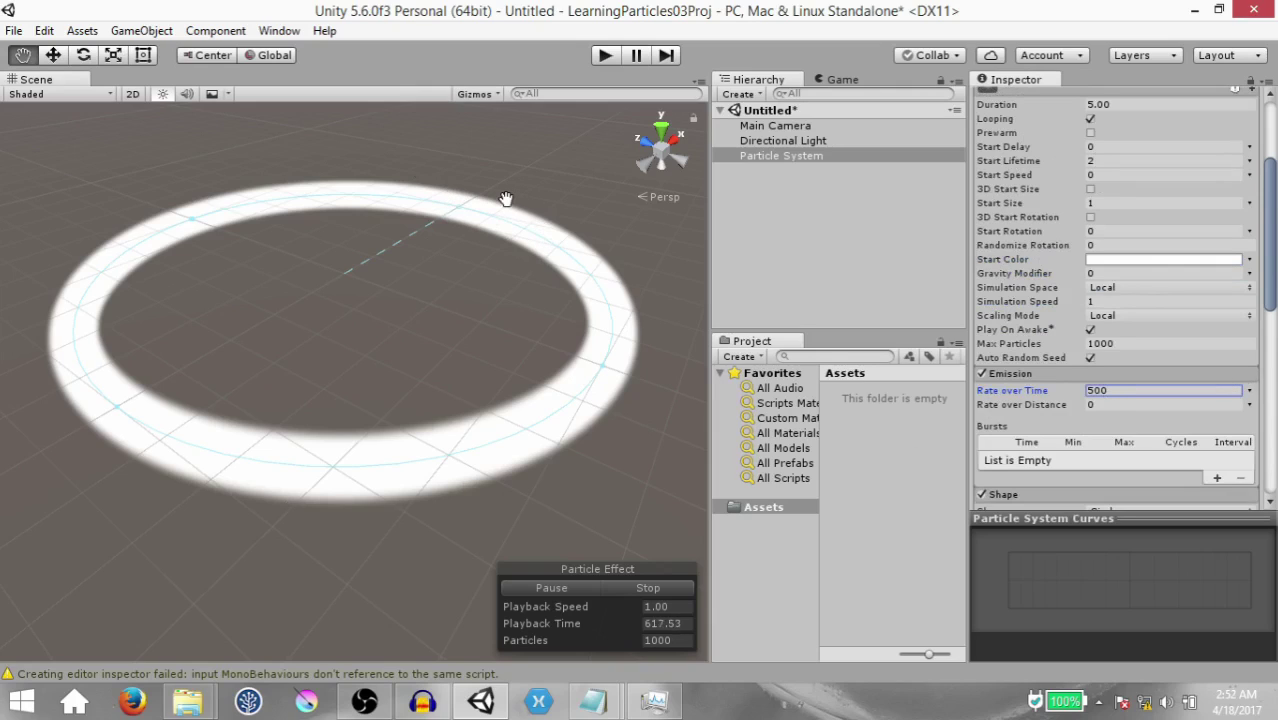
click(1159, 163)
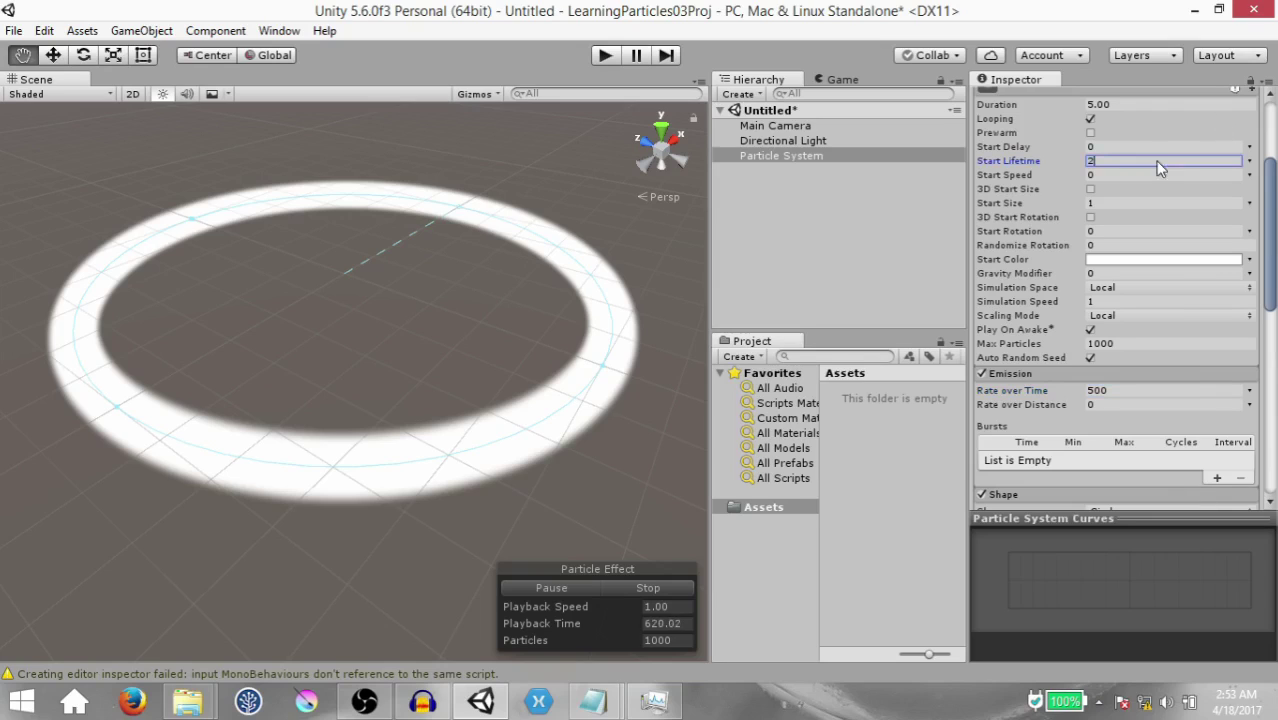
text(1)
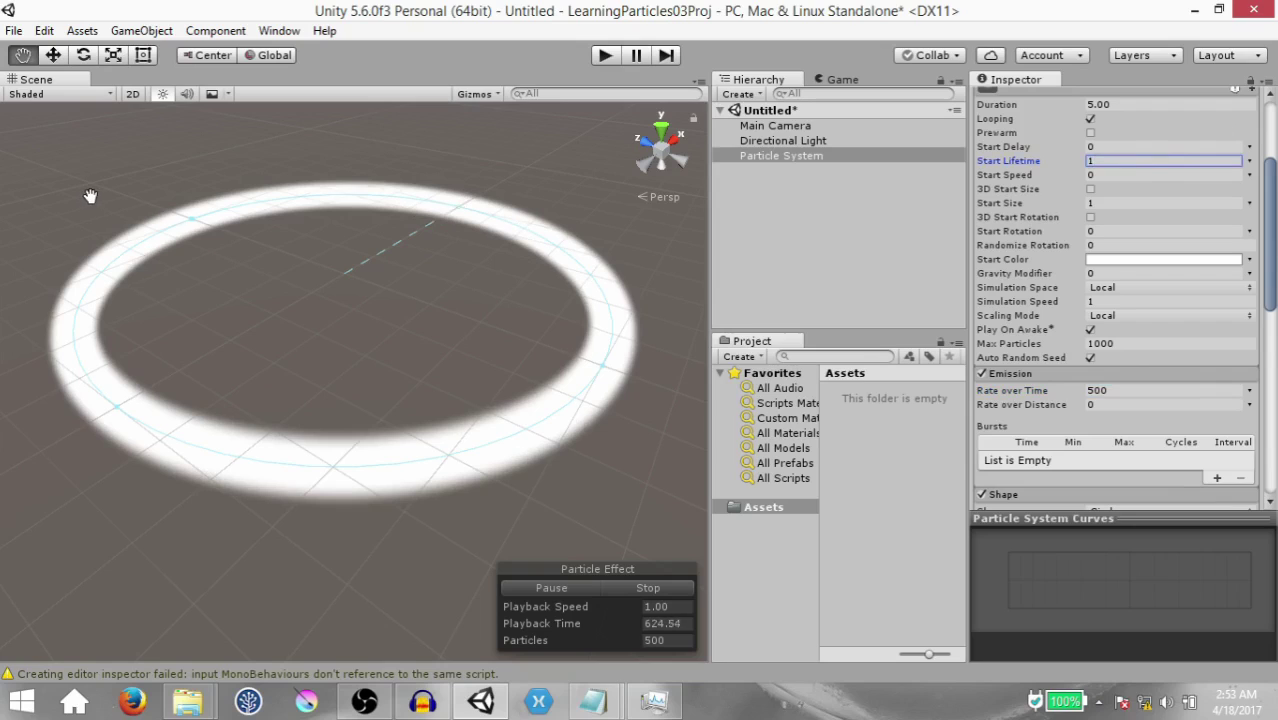
Try emission rates of 50 and 200, then settle Rate over Time at 500 and recentre the ring
click(1117, 390)
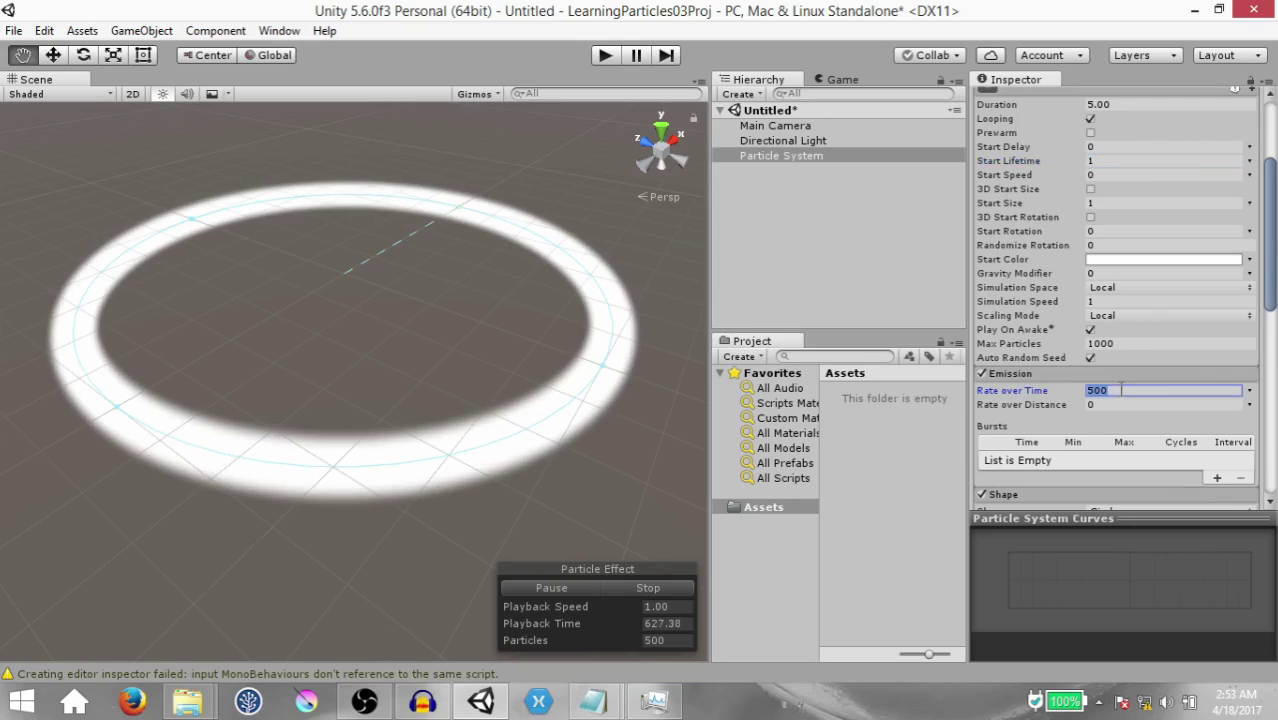
text(50)
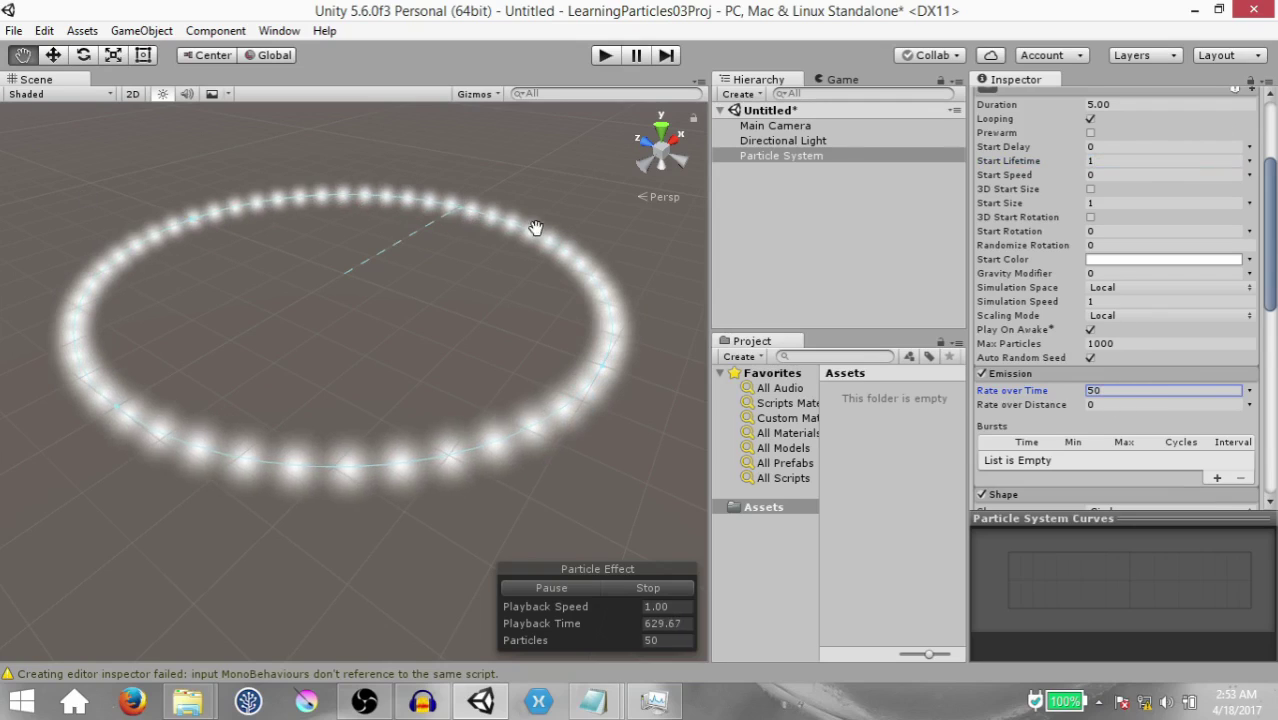
click(1126, 392)
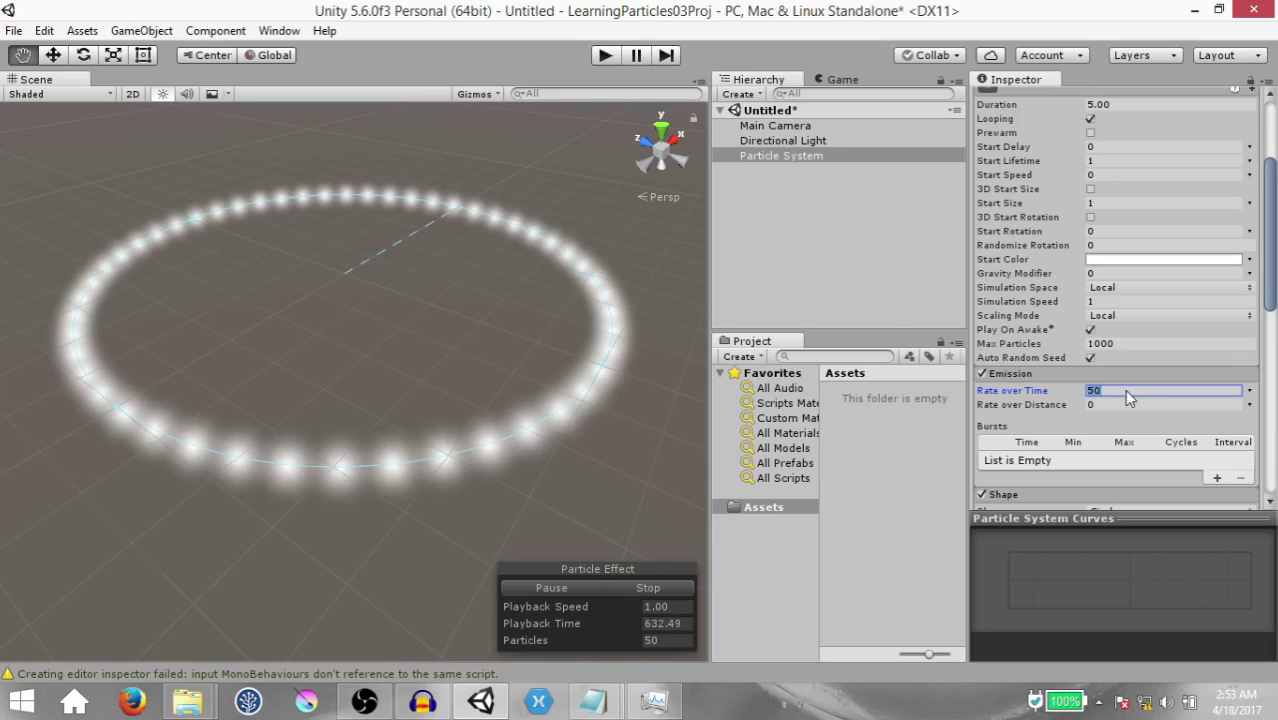
text(200)
key(BackSpace)
key(BackSpace)
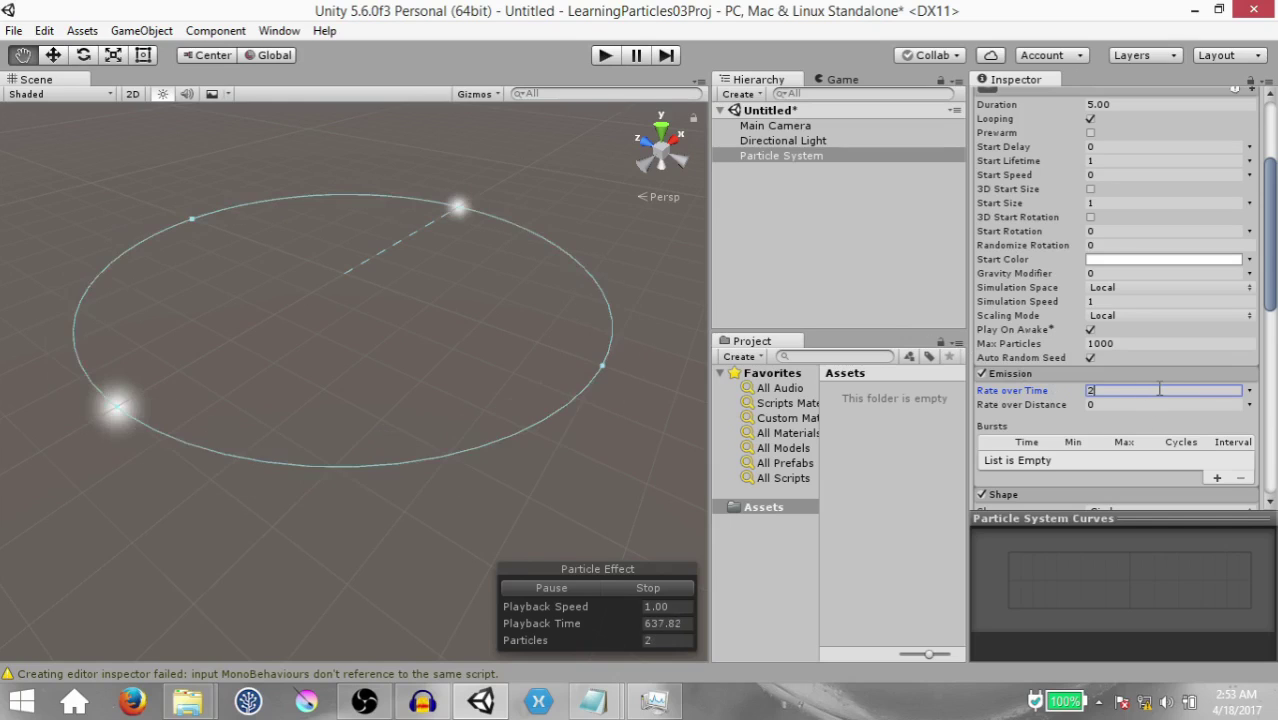
text(00)
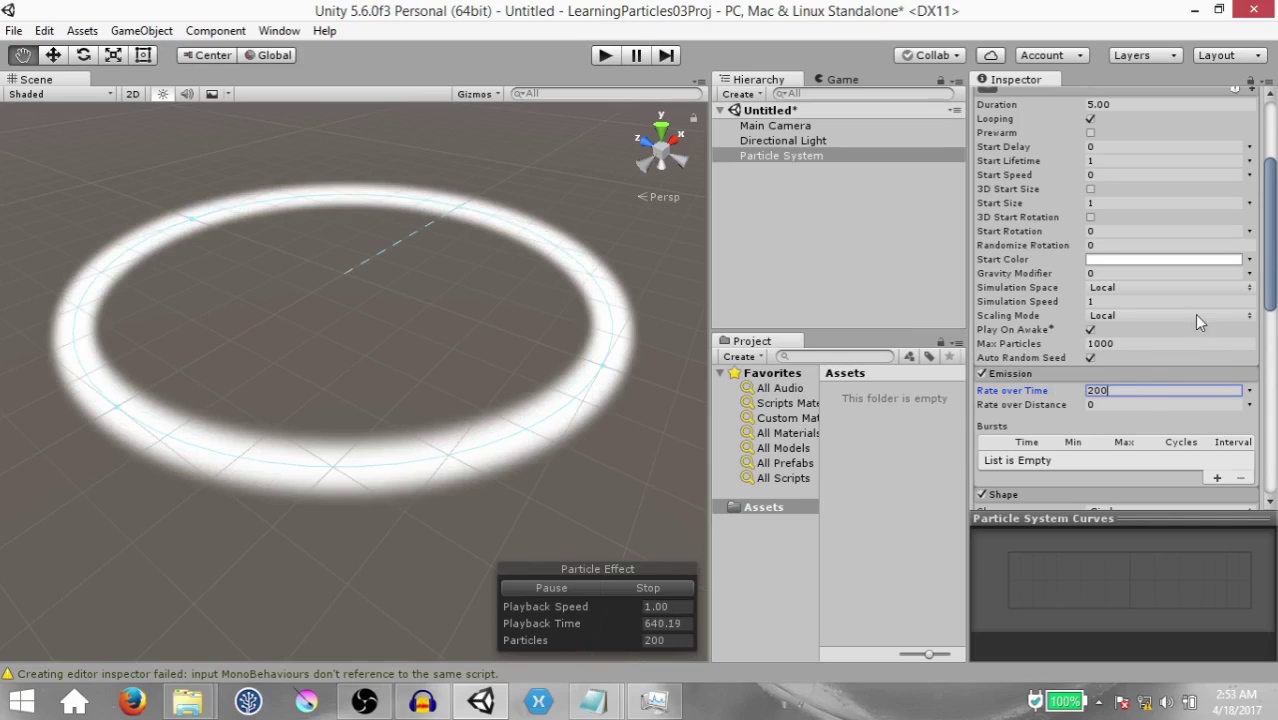
double_click(1131, 390)
text(500)
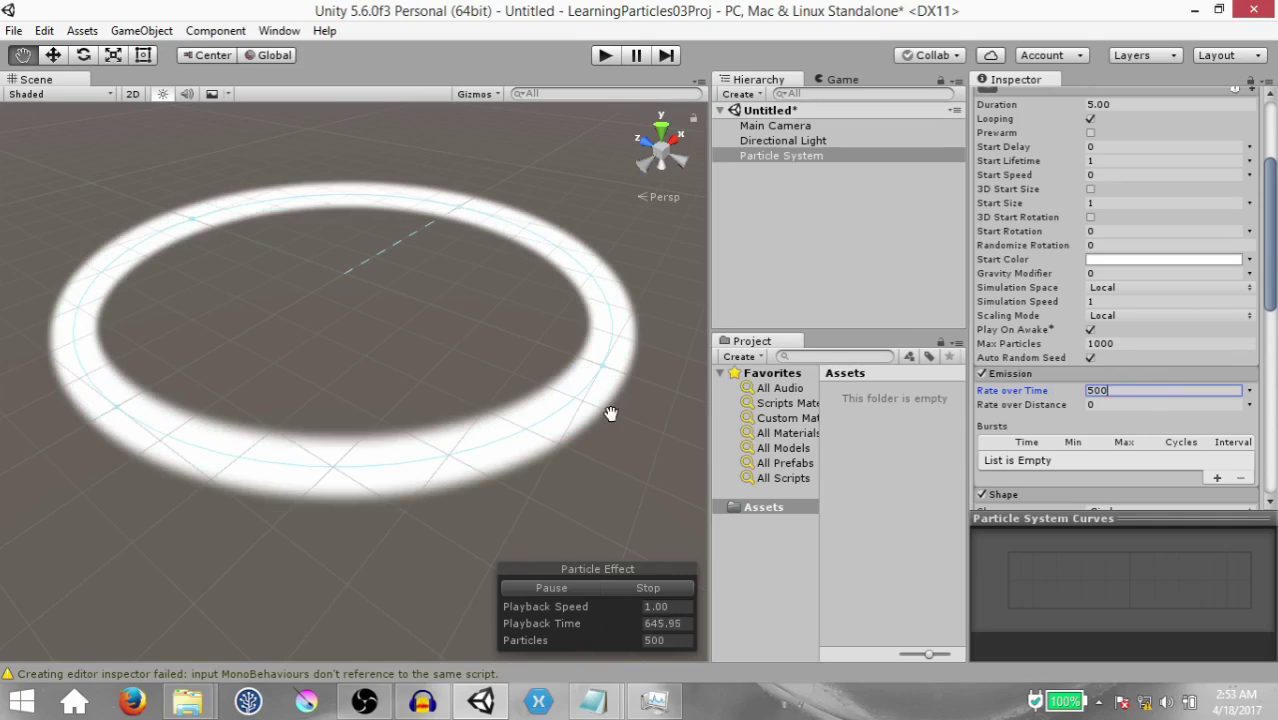
drag(340, 212, 345, 248)
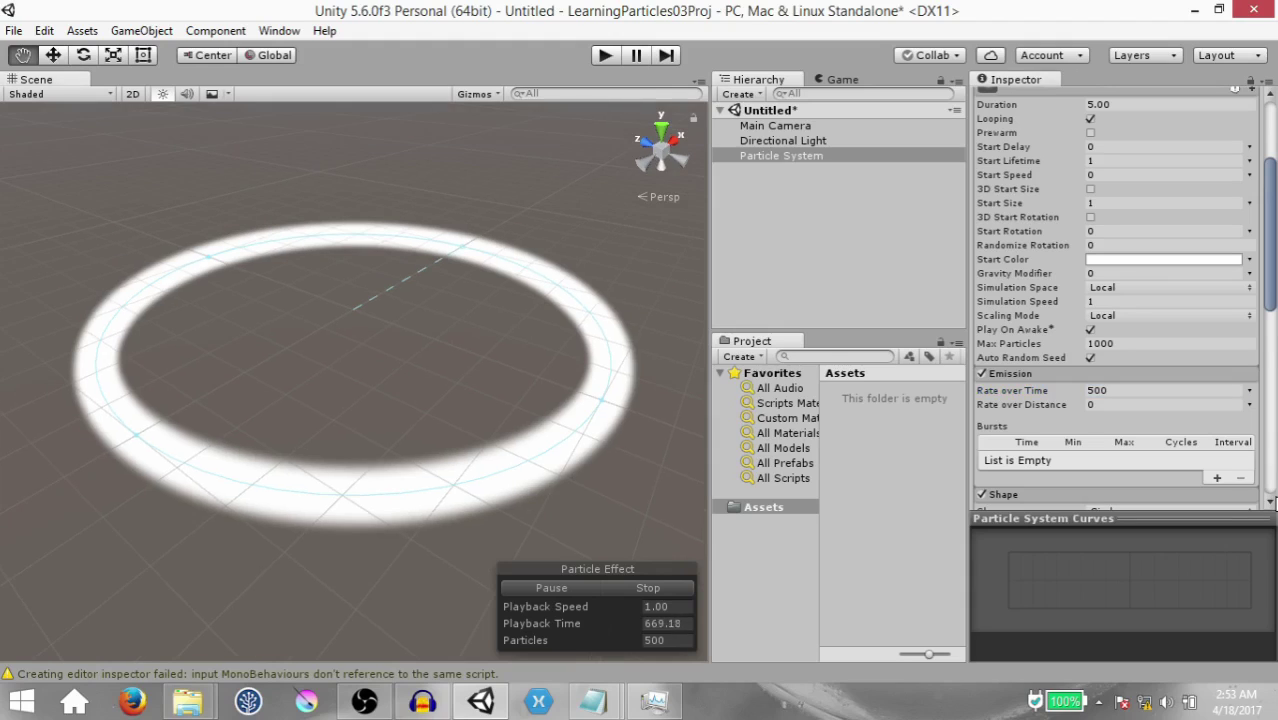
scroll(1018, 219, down, 5)
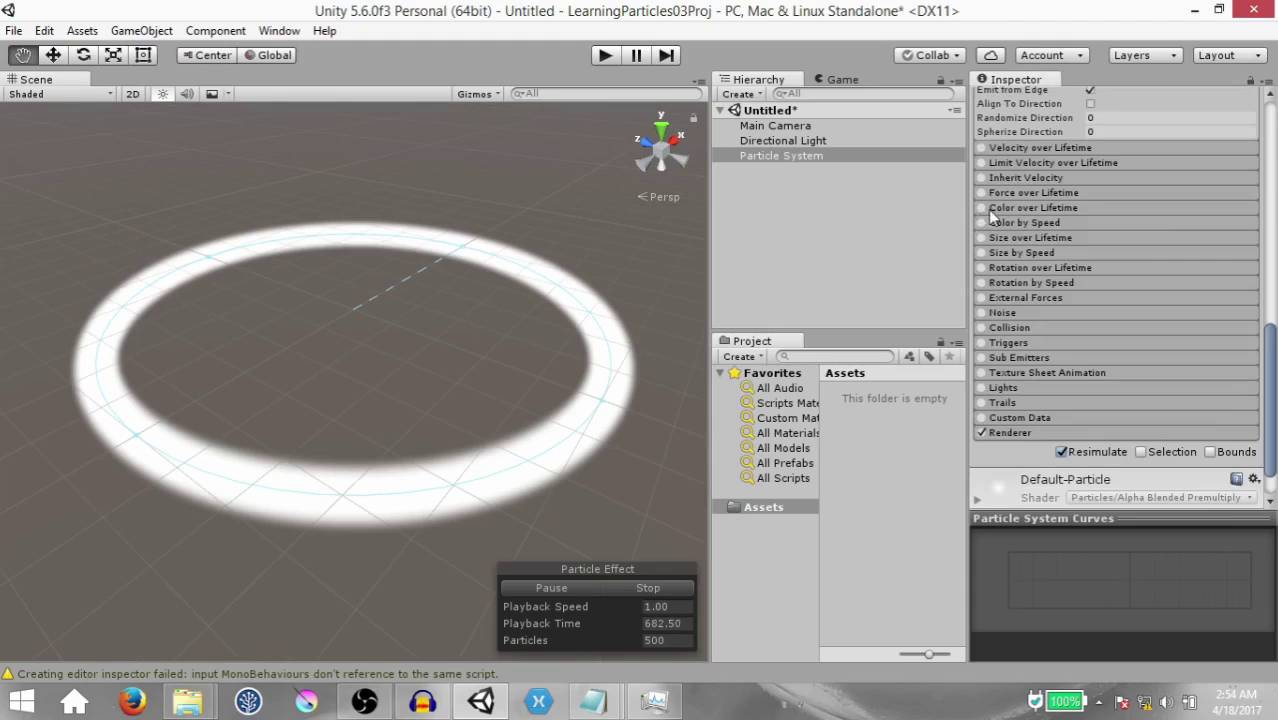
Enable Color over Lifetime and open its colour gradient in the Gradient Editor
click(998, 208)
click(1141, 225)
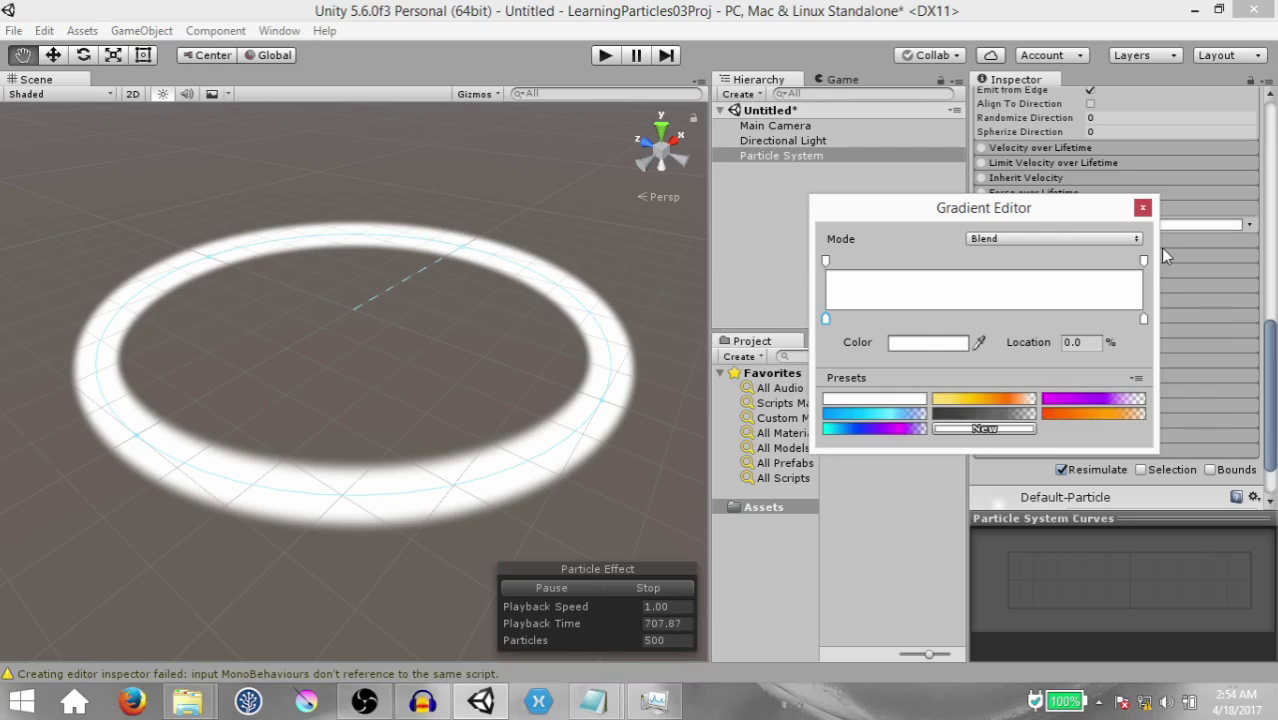
Add a colour key at 35% on the gradient, undoing the stray extra keys
click(916, 318)
click(998, 318)
click(1016, 260)
click(1110, 260)
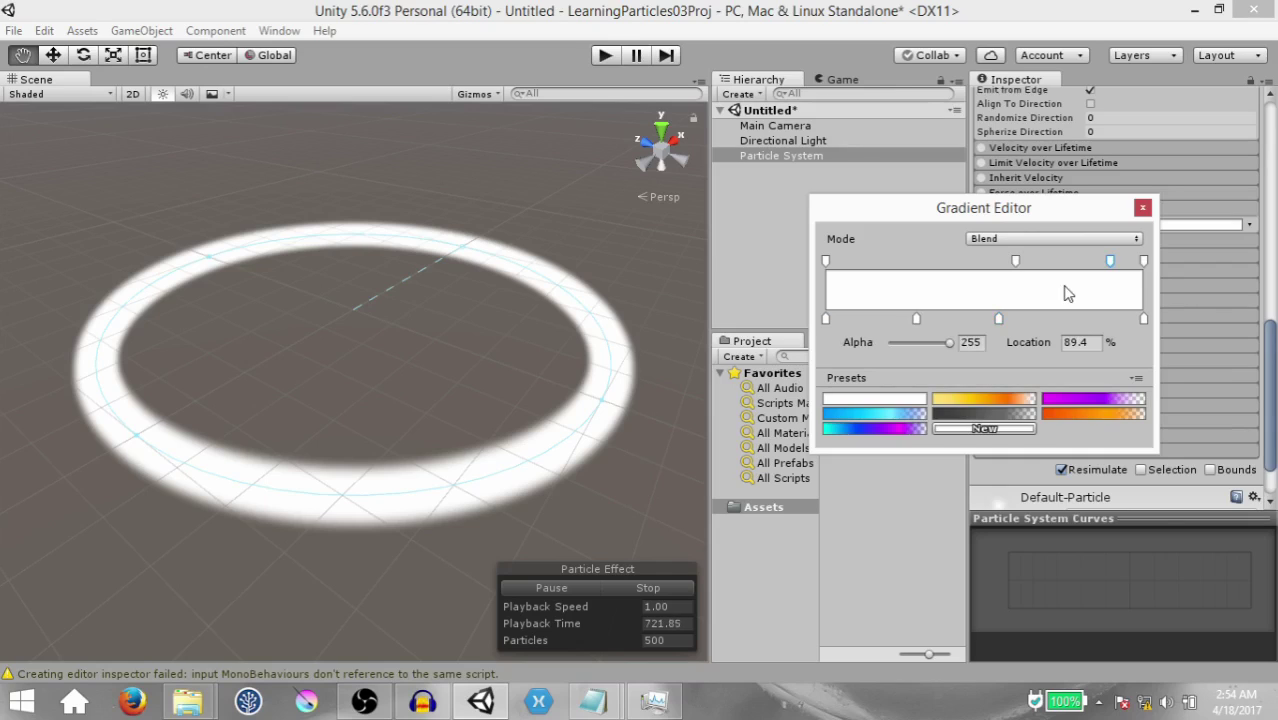
key(ctrl+z)
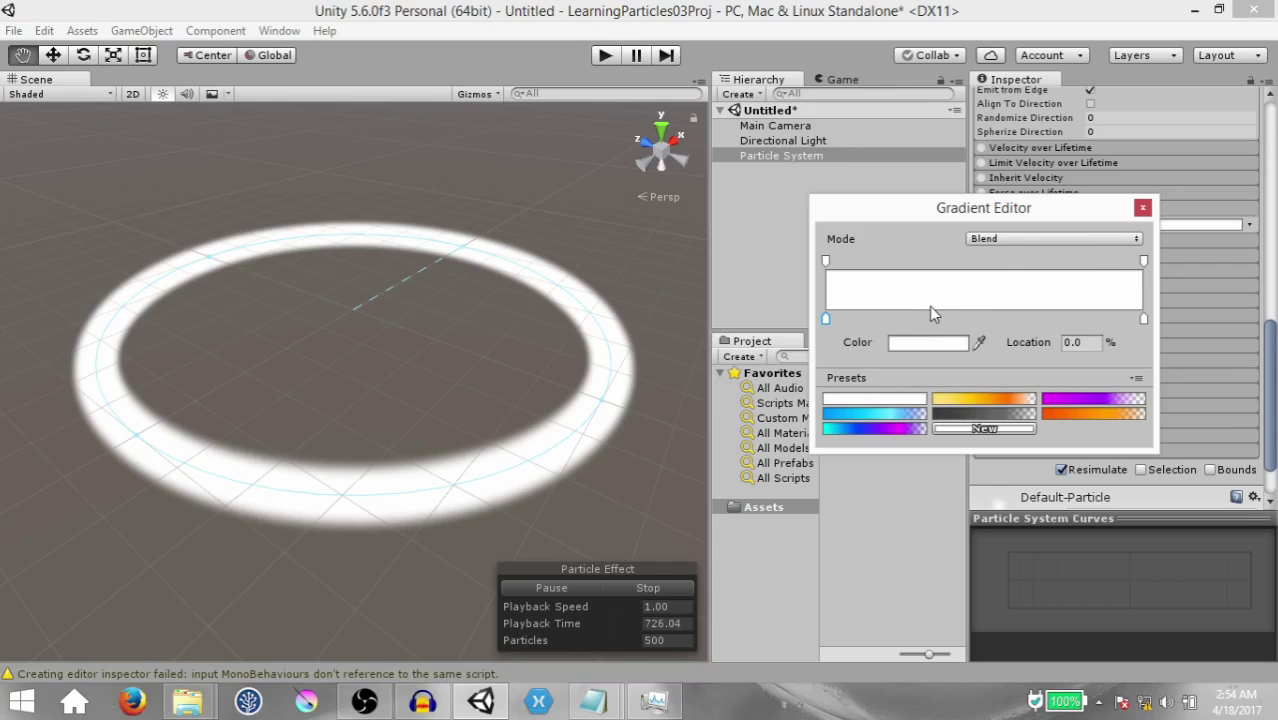
click(936, 317)
Colour the starting key deep blue and the 35% key a bright saturated blue
click(825, 319)
click(925, 343)
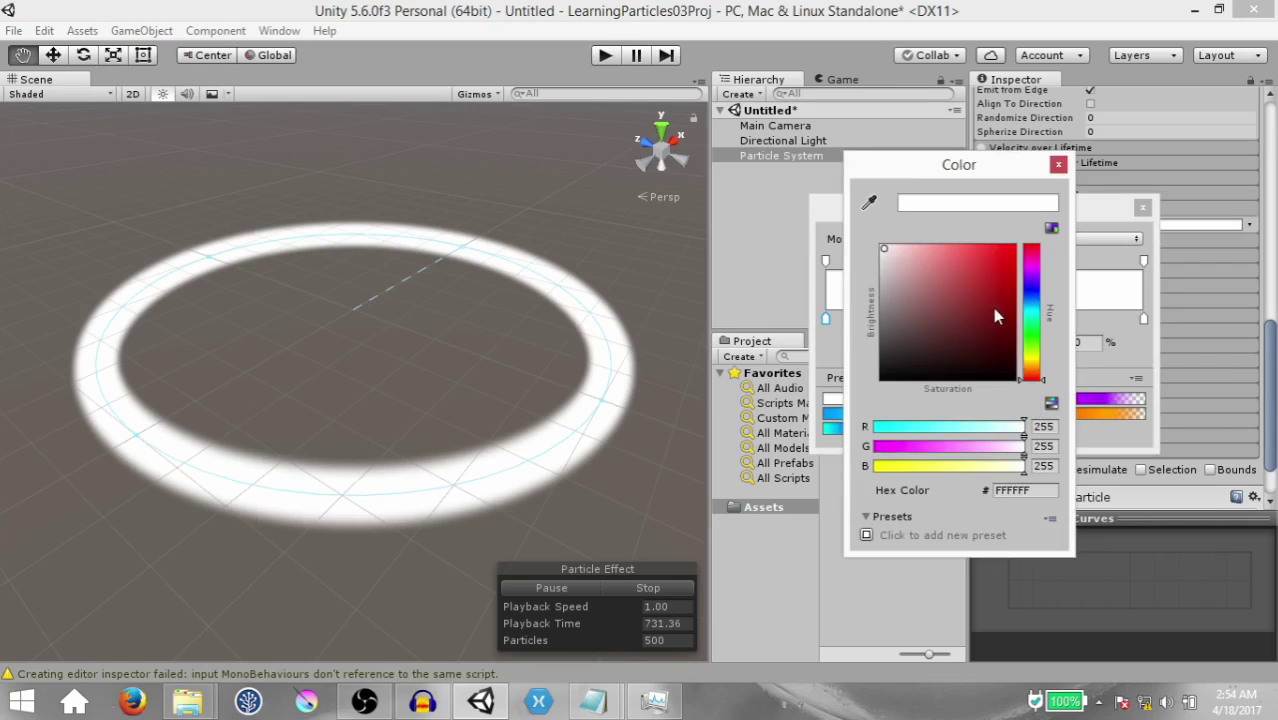
click(1031, 285)
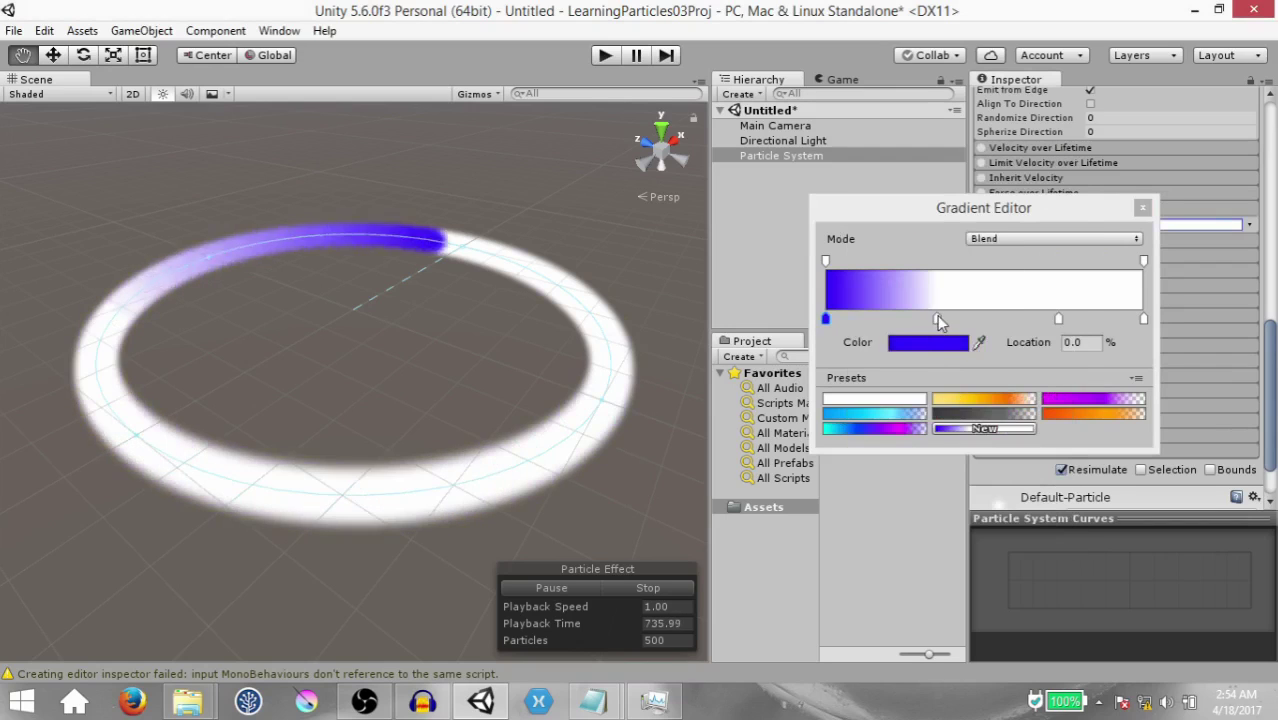
click(937, 319)
click(930, 342)
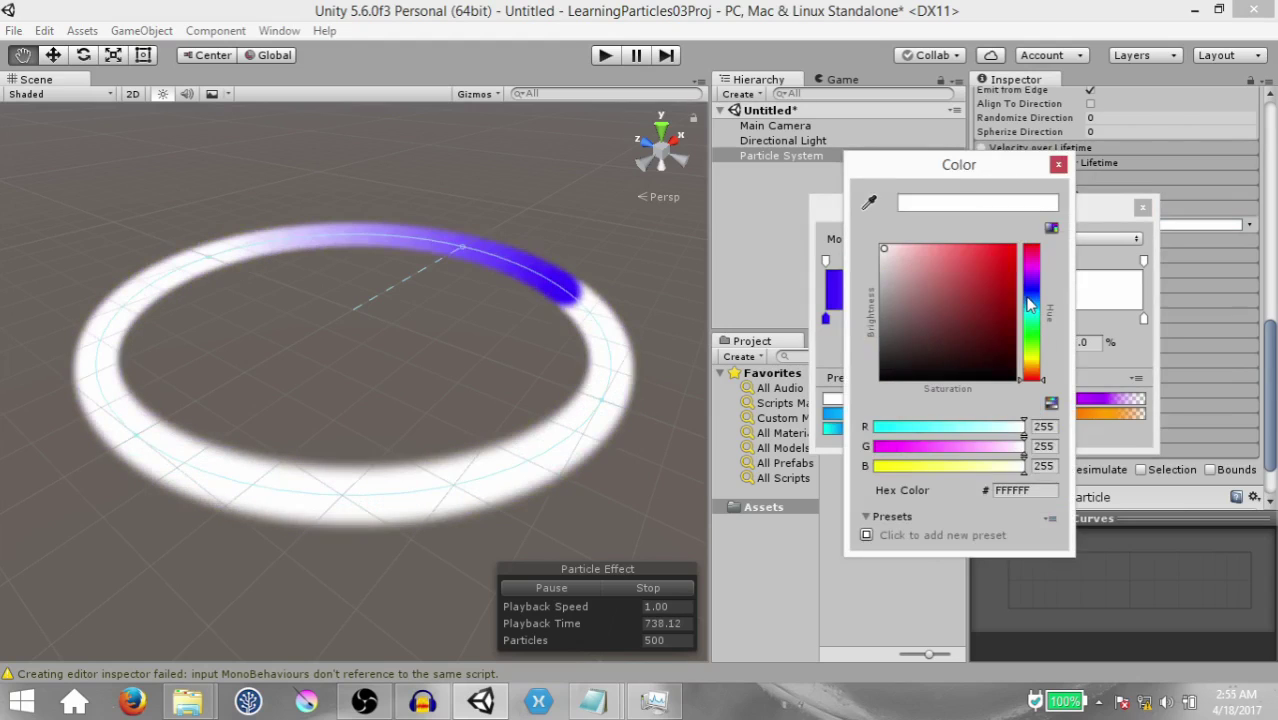
click(1030, 297)
click(1013, 247)
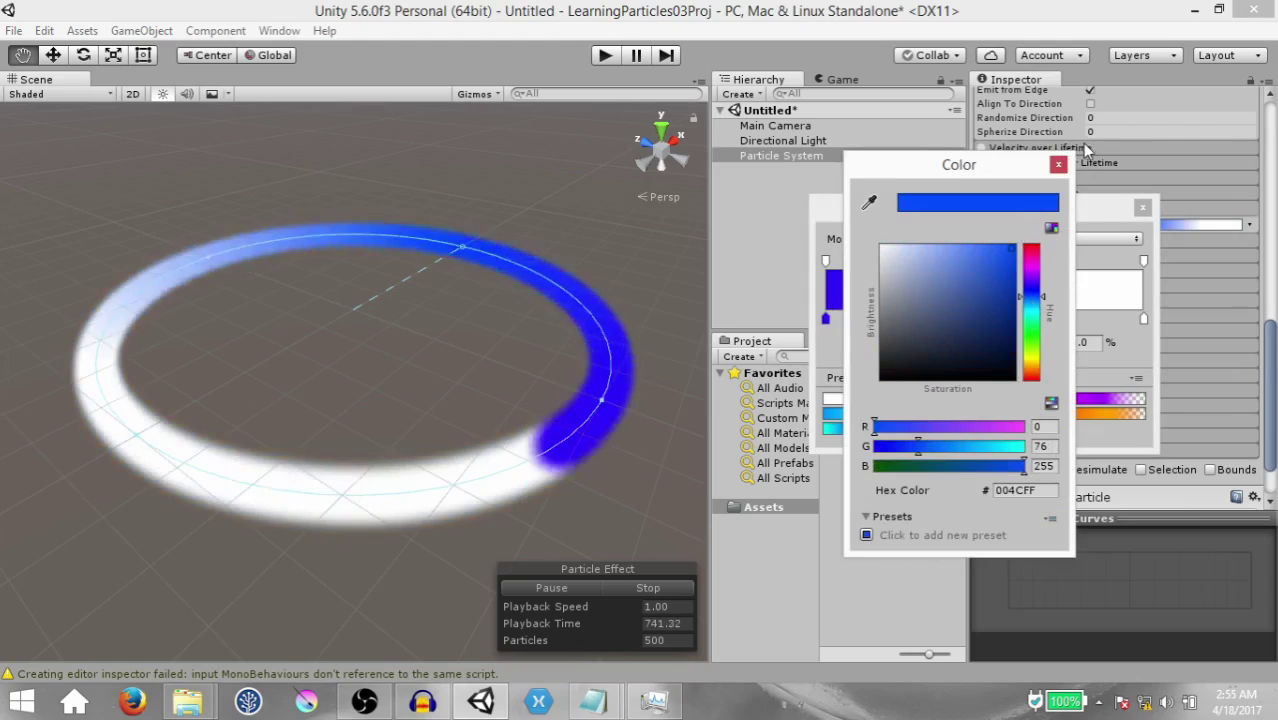
click(1058, 164)
Set the 73.2% key to light blue and the end key to saturated blue
click(1058, 318)
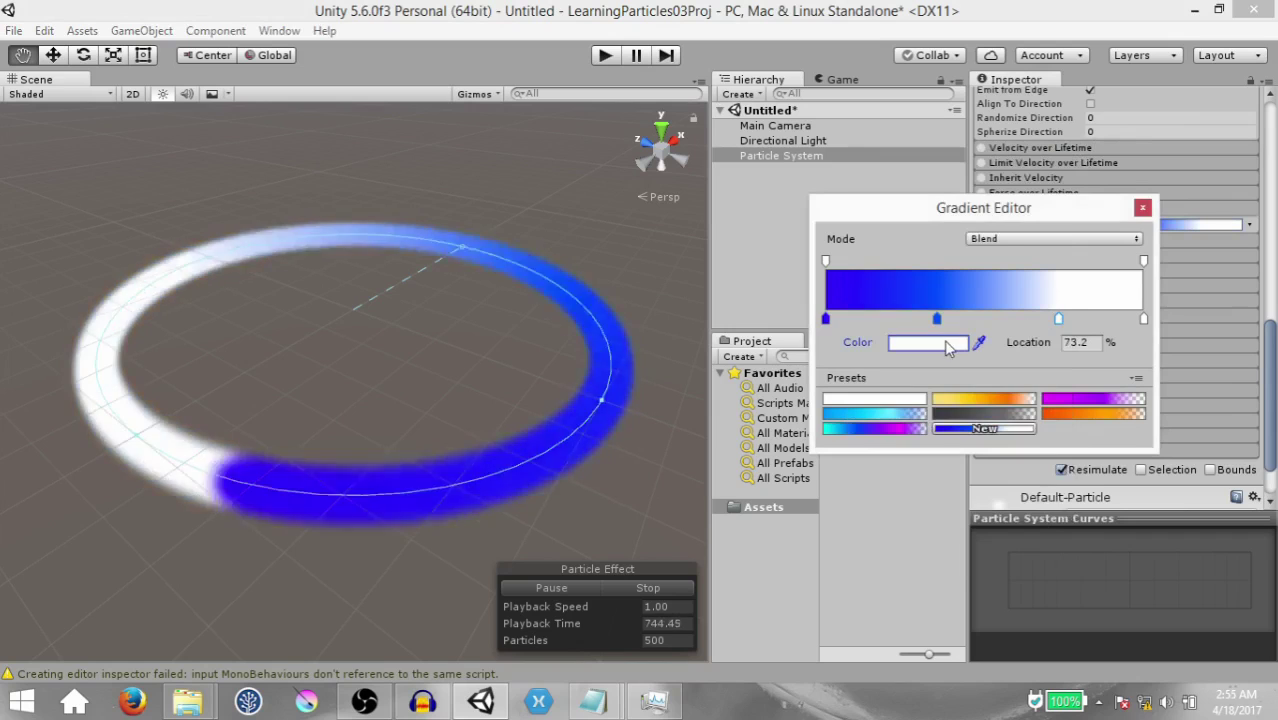
click(946, 343)
click(1030, 306)
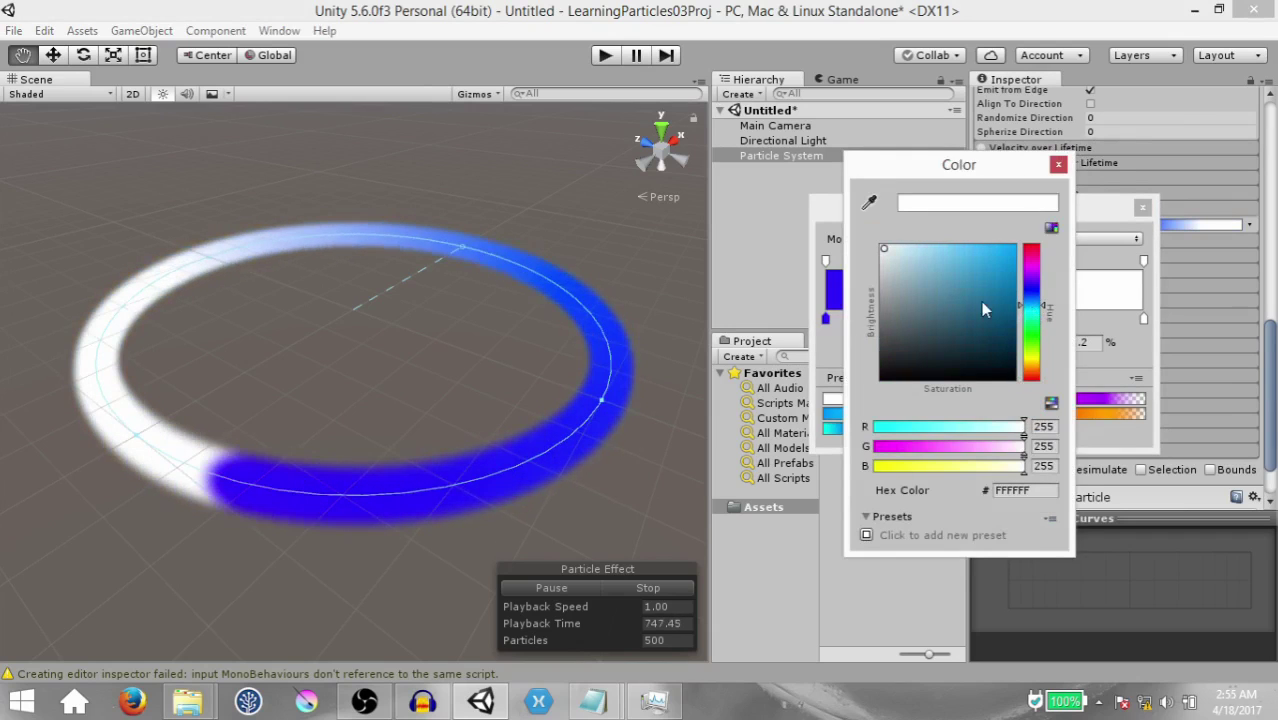
click(990, 258)
click(1058, 164)
click(1143, 318)
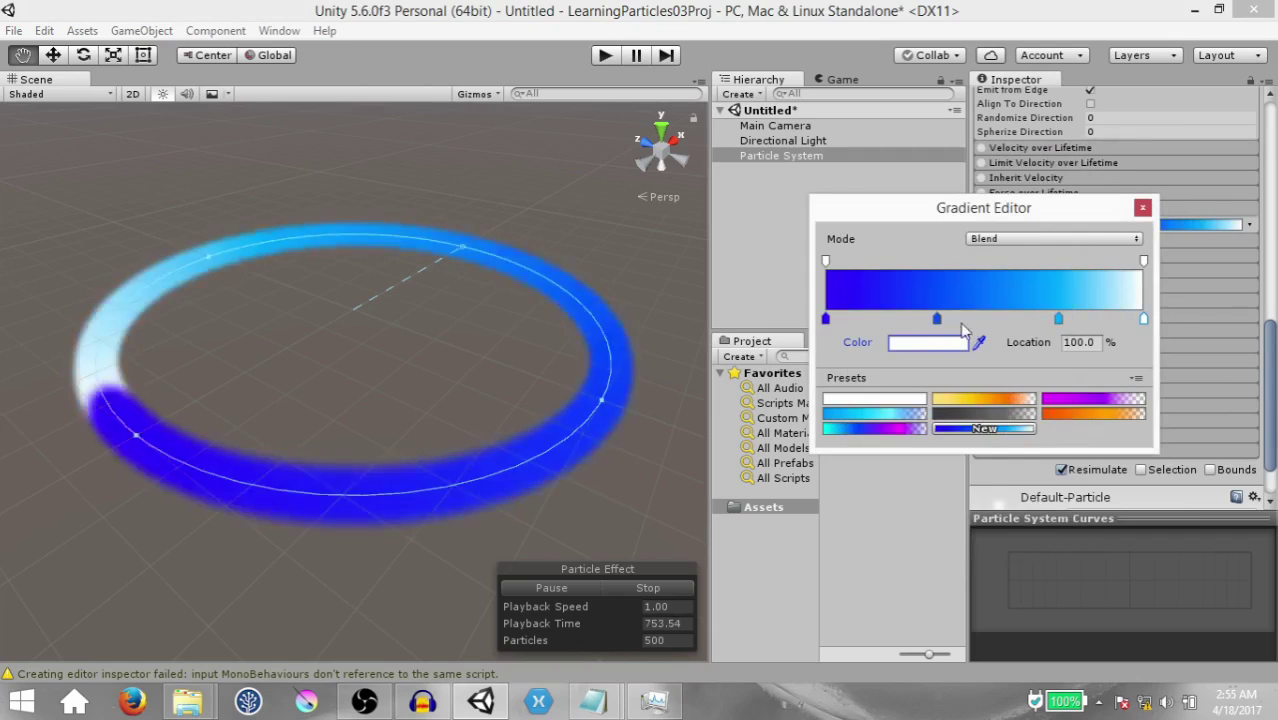
click(936, 345)
click(1034, 288)
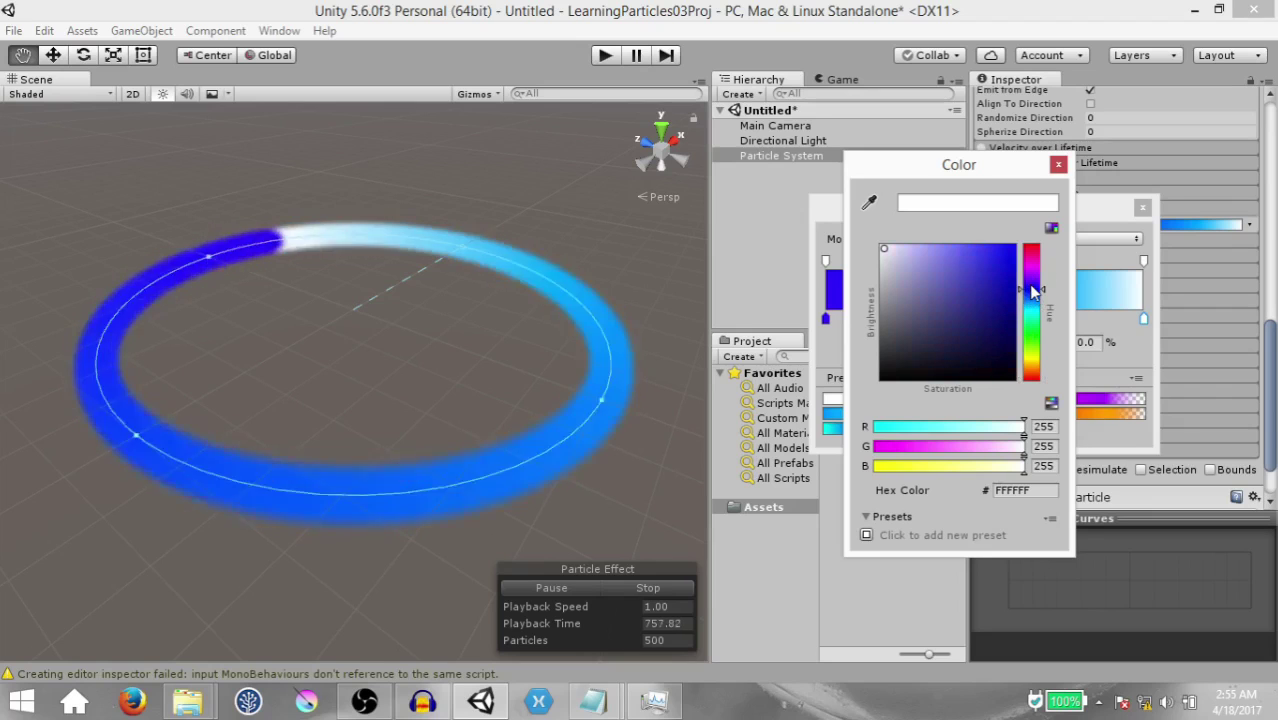
click(1012, 249)
click(1058, 164)
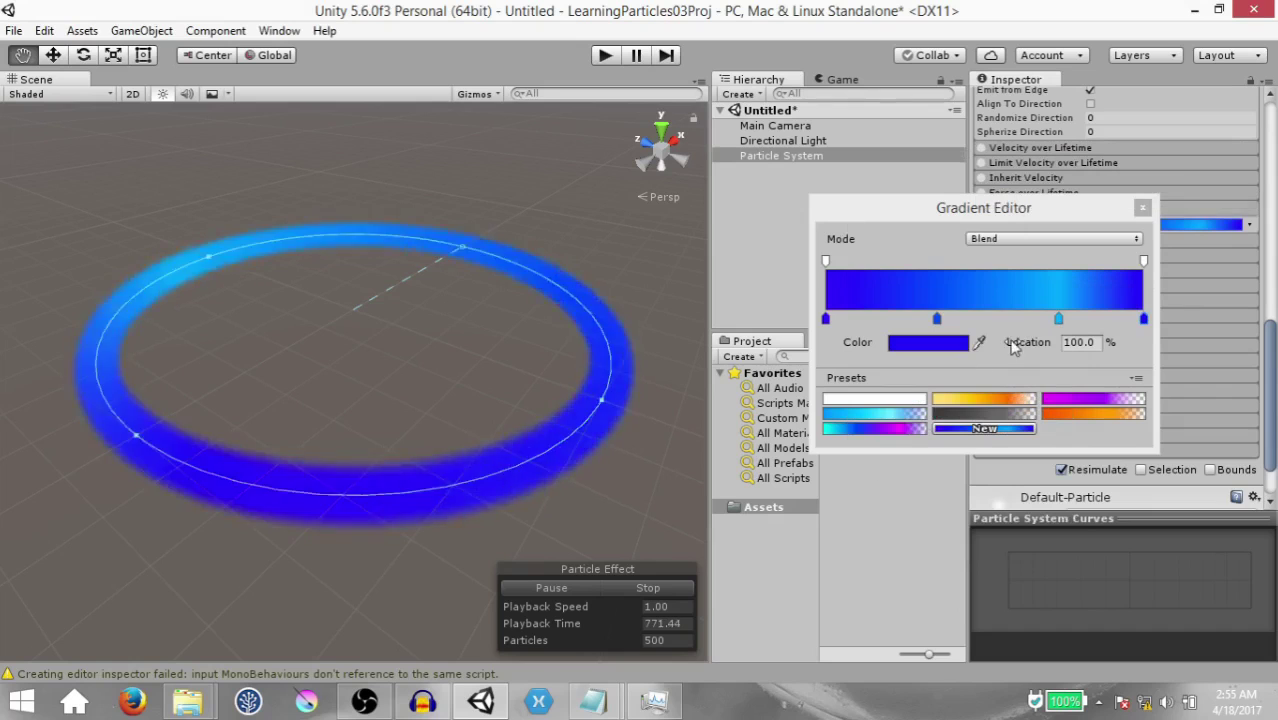
Add an alpha key near 73.8% and set the end alpha to 0
click(1059, 261)
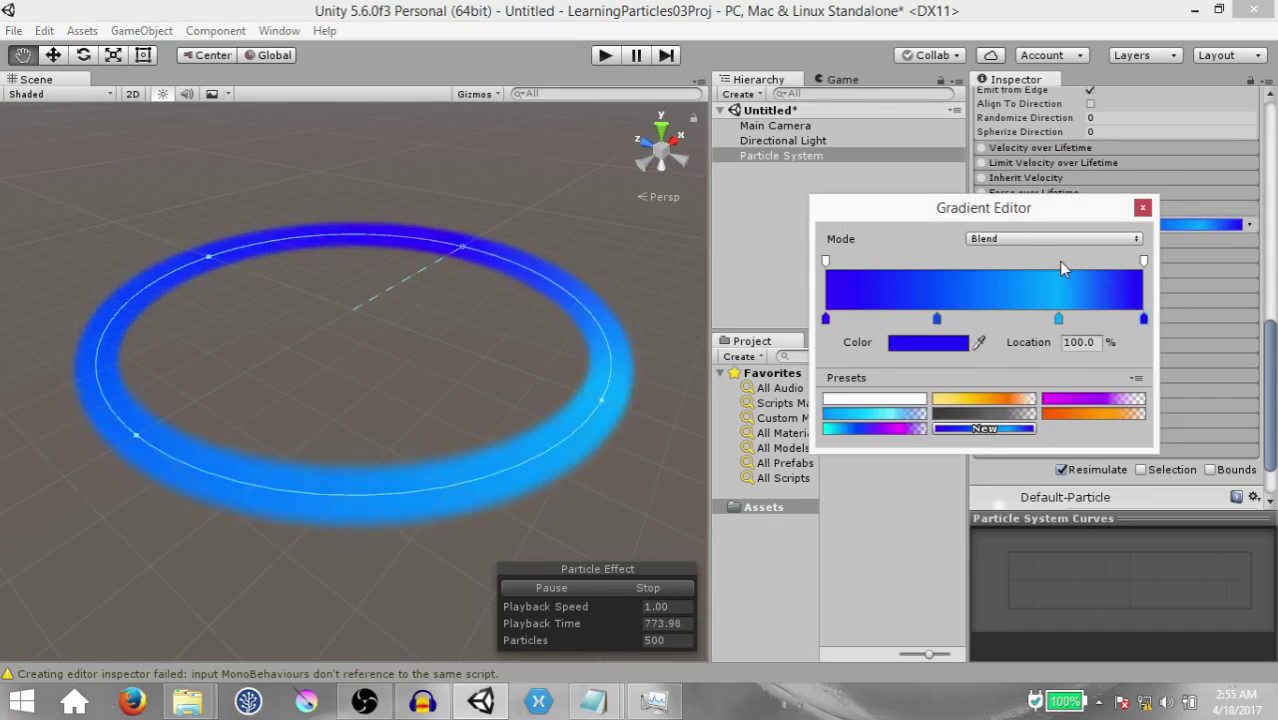
click(1059, 261)
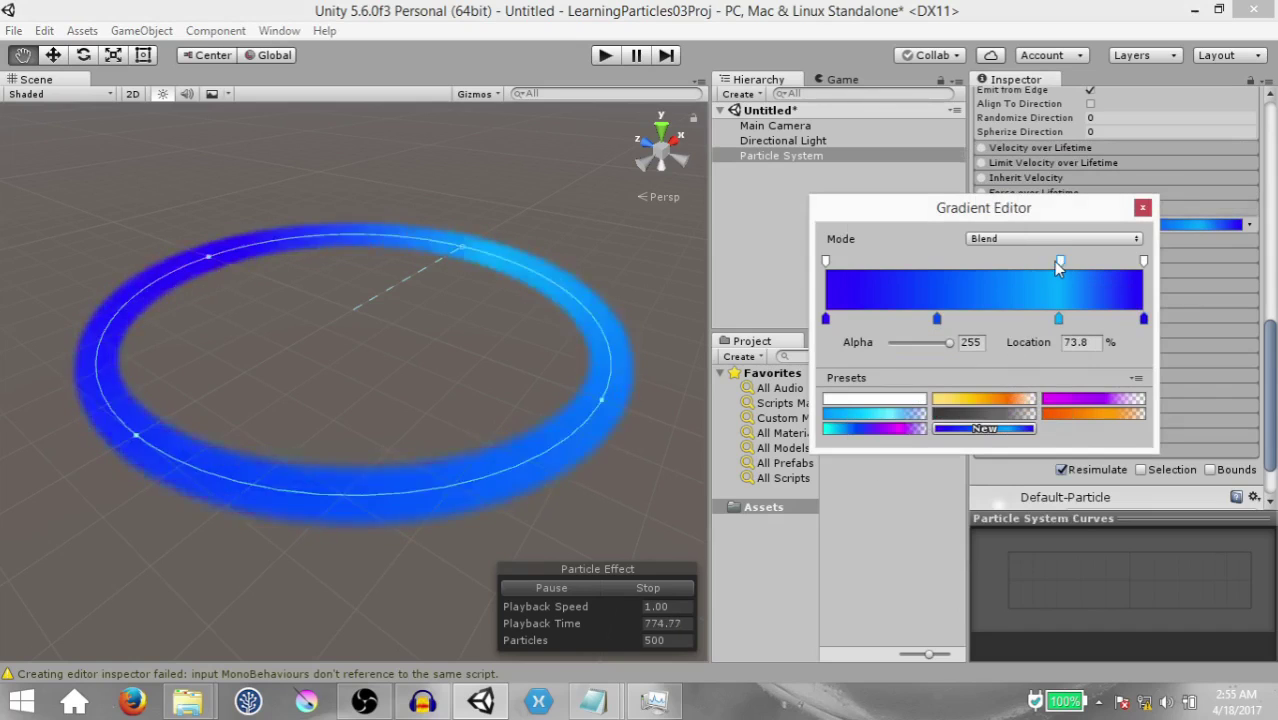
click(1144, 262)
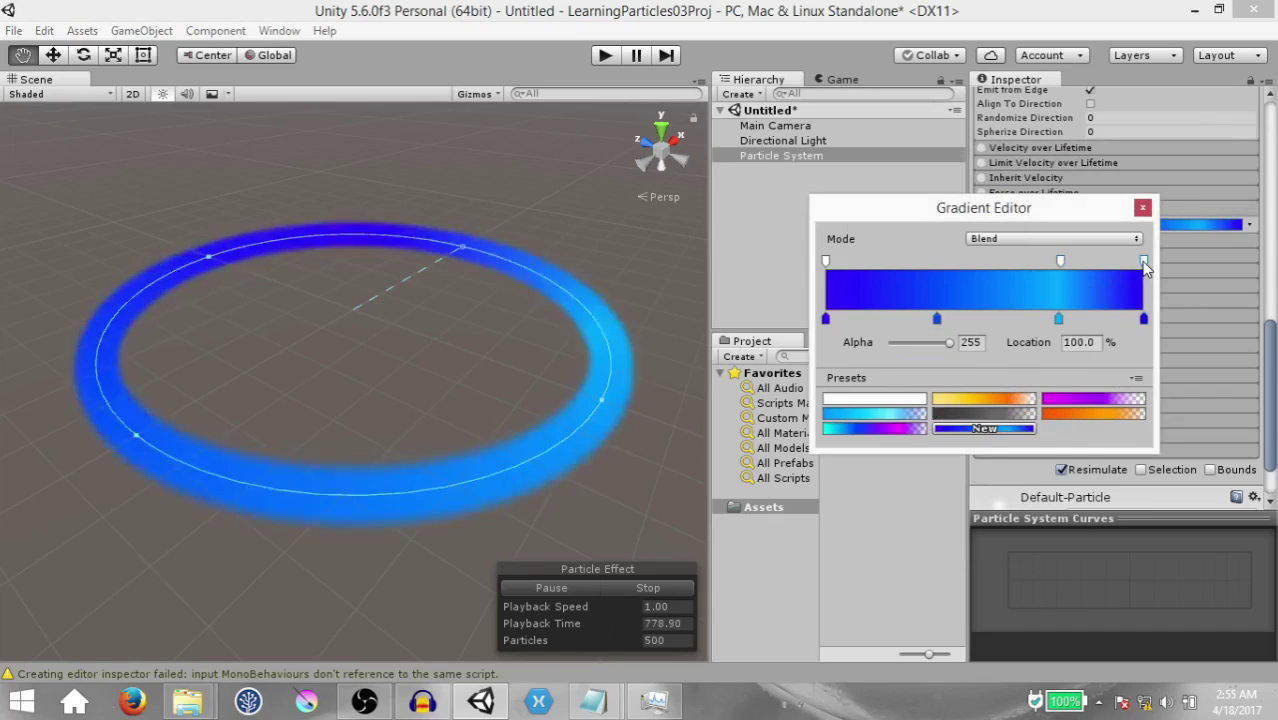
click(970, 342)
text(0)
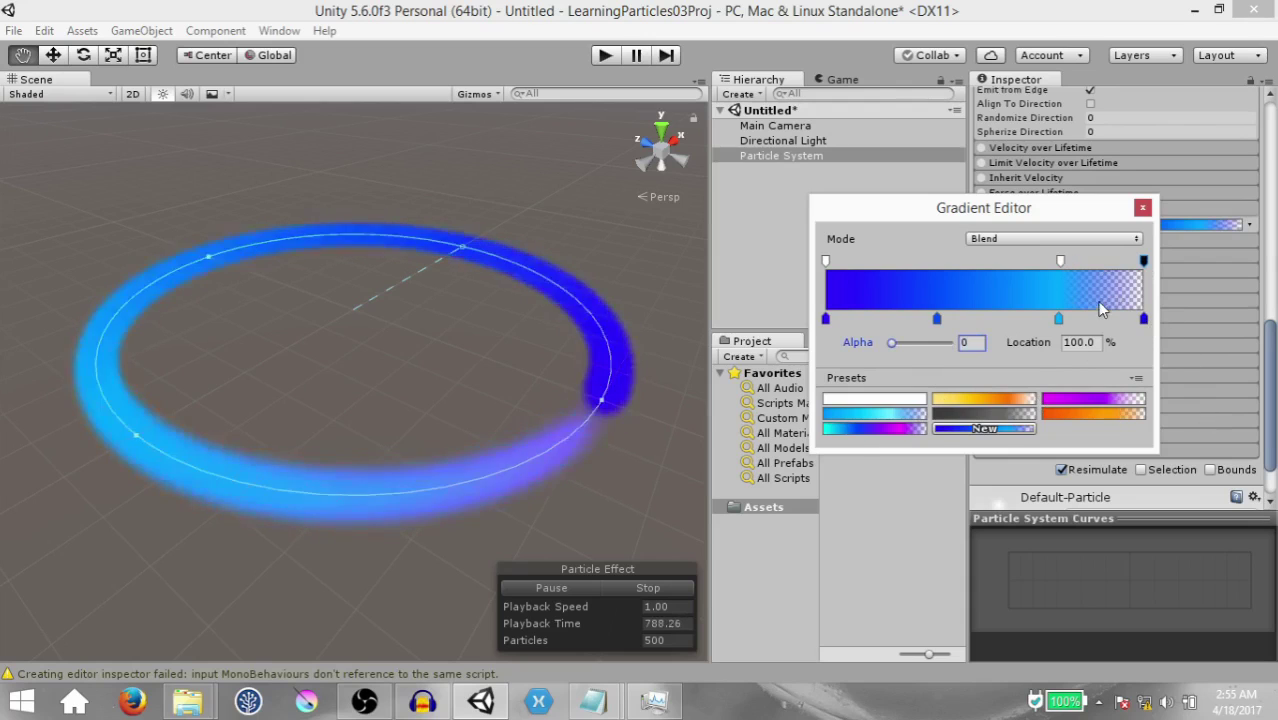
Change the 73.2% colour key to cyan 00EAFF and move the mid alpha key to 64.7%
click(1143, 318)
click(1058, 318)
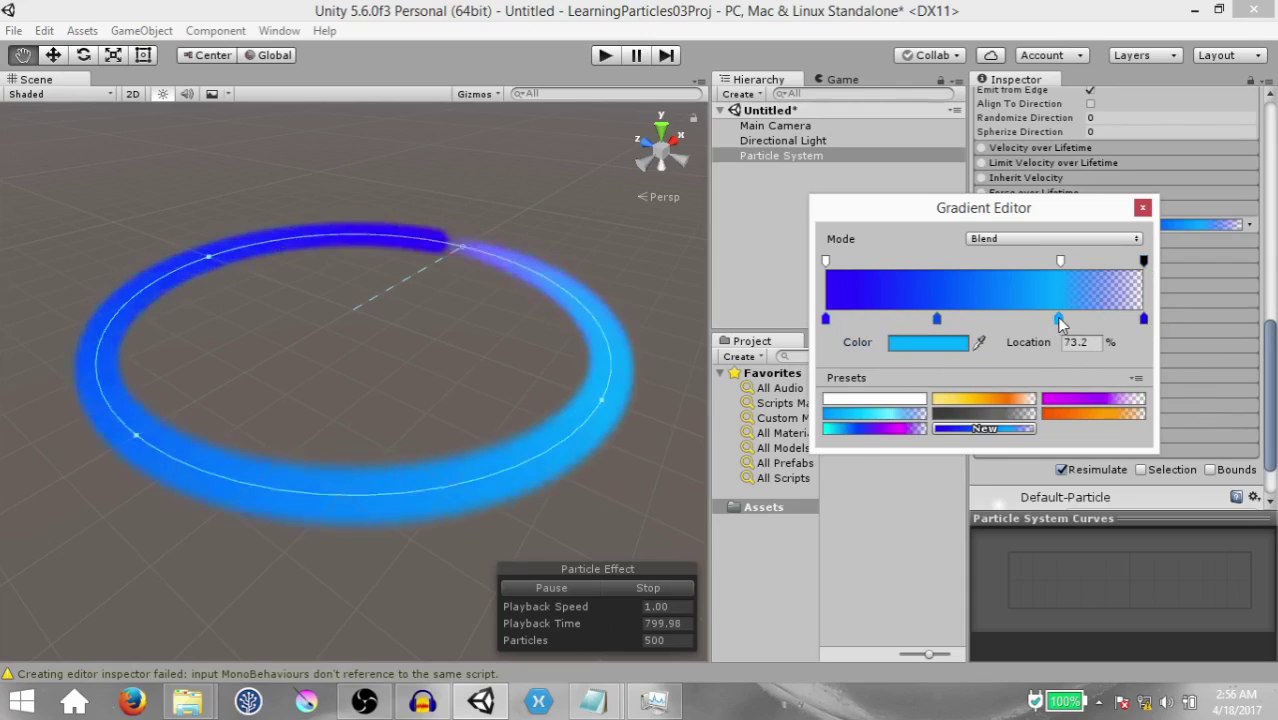
click(953, 344)
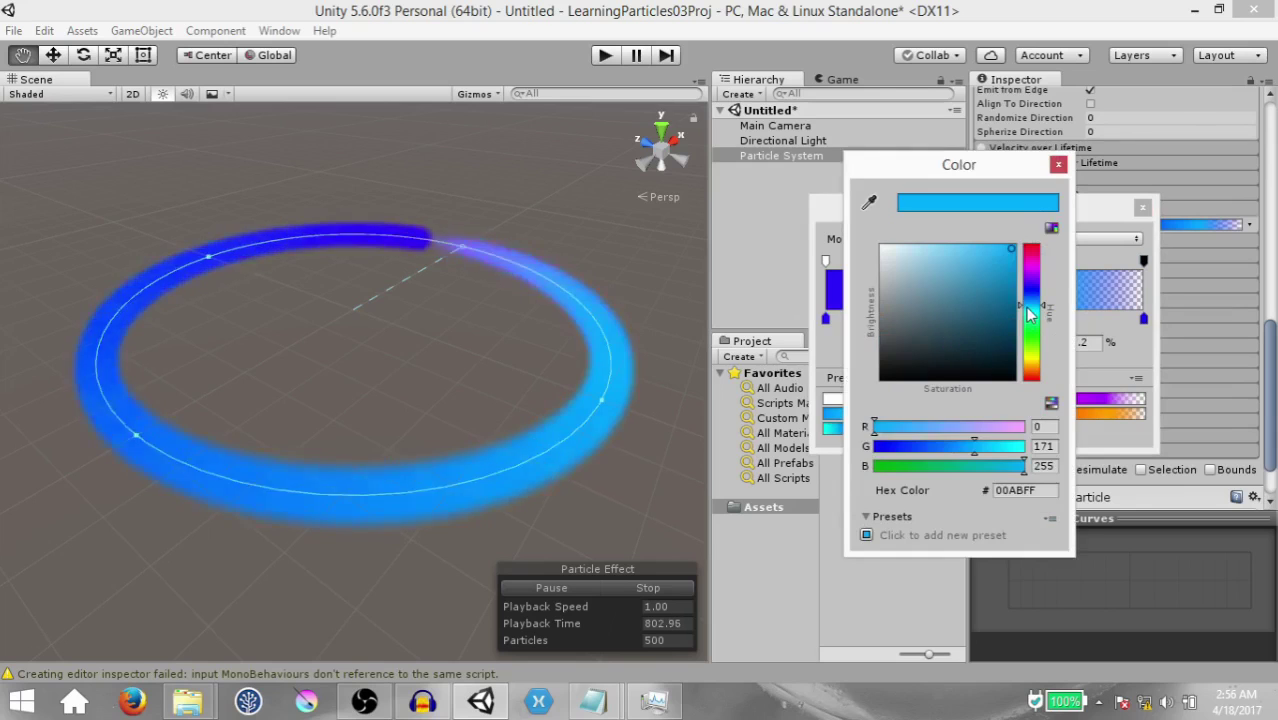
drag(1033, 316, 1033, 318)
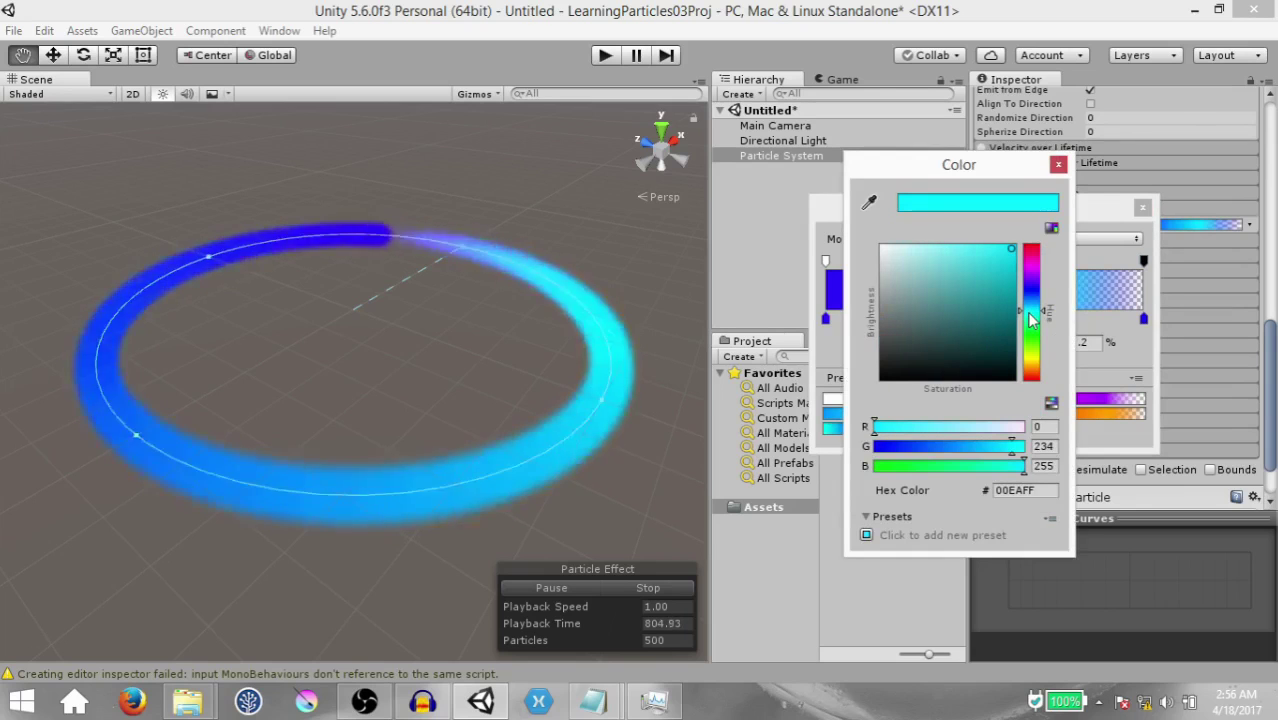
click(1062, 268)
drag(1061, 262, 1030, 262)
click(511, 386)
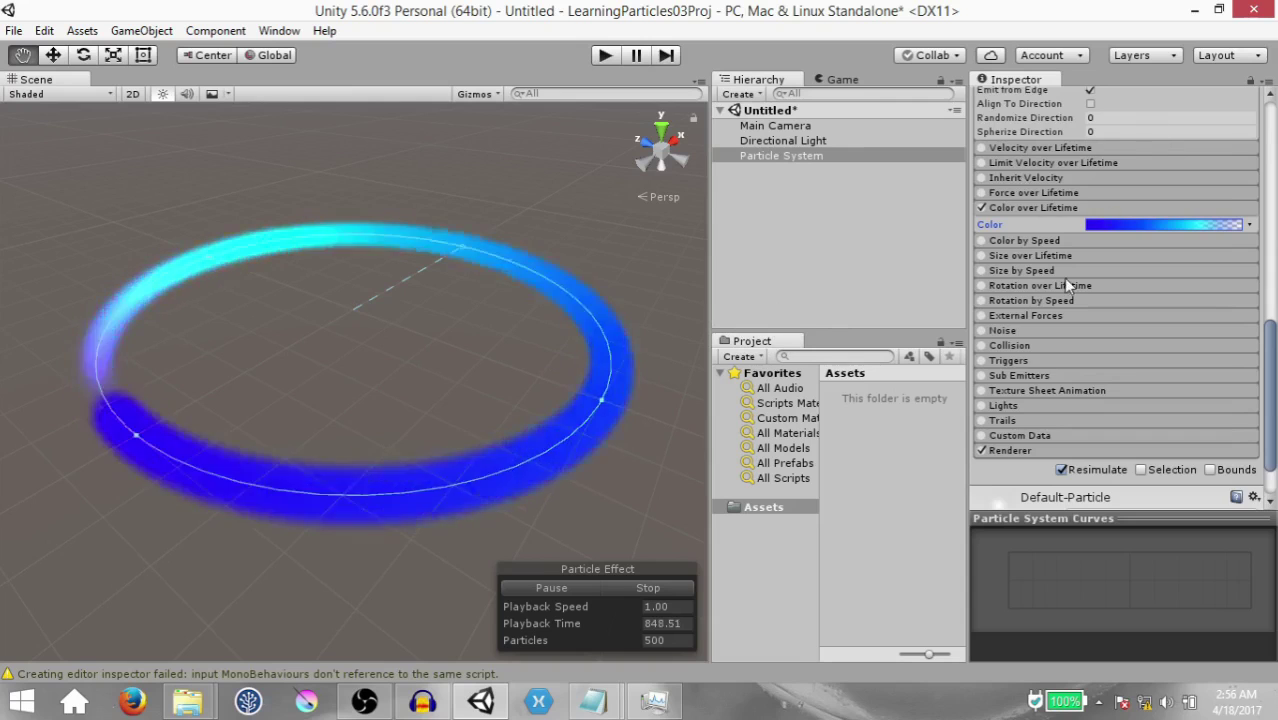
Set the Simulation Speed to 0.1 and bring the ring closer into view
scroll(1063, 278, up, 6)
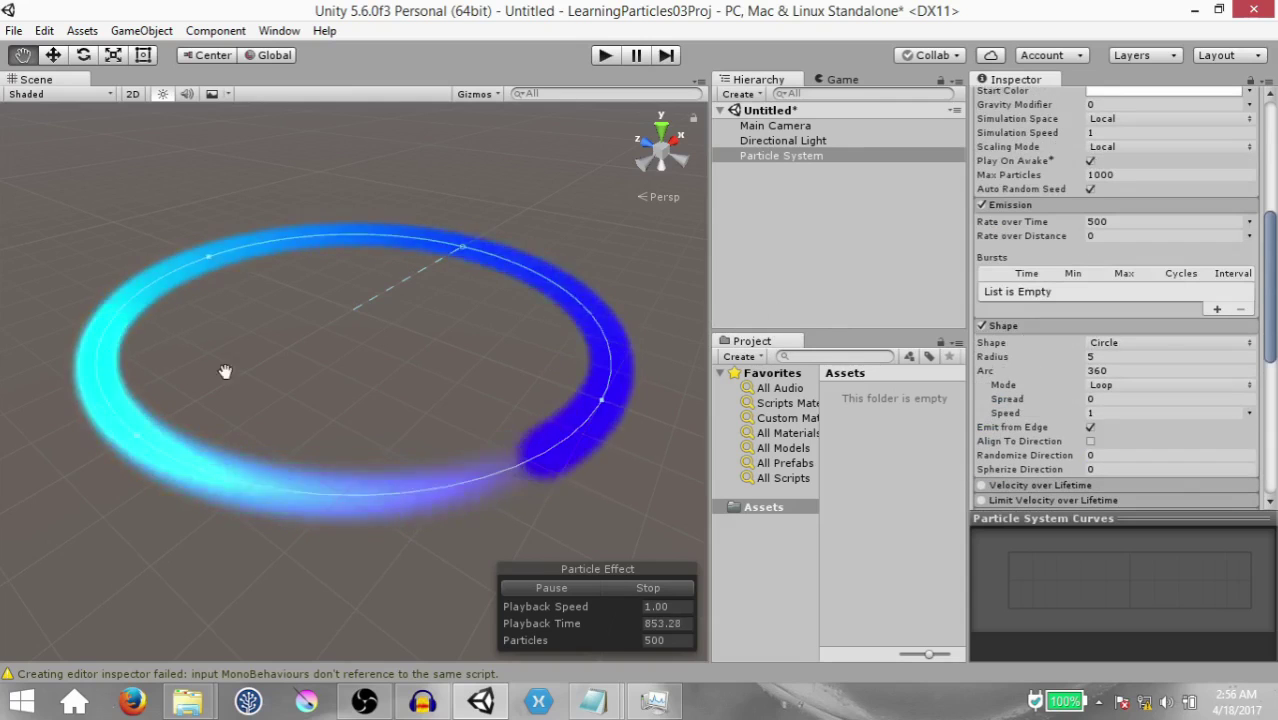
scroll(1160, 388, up, 3)
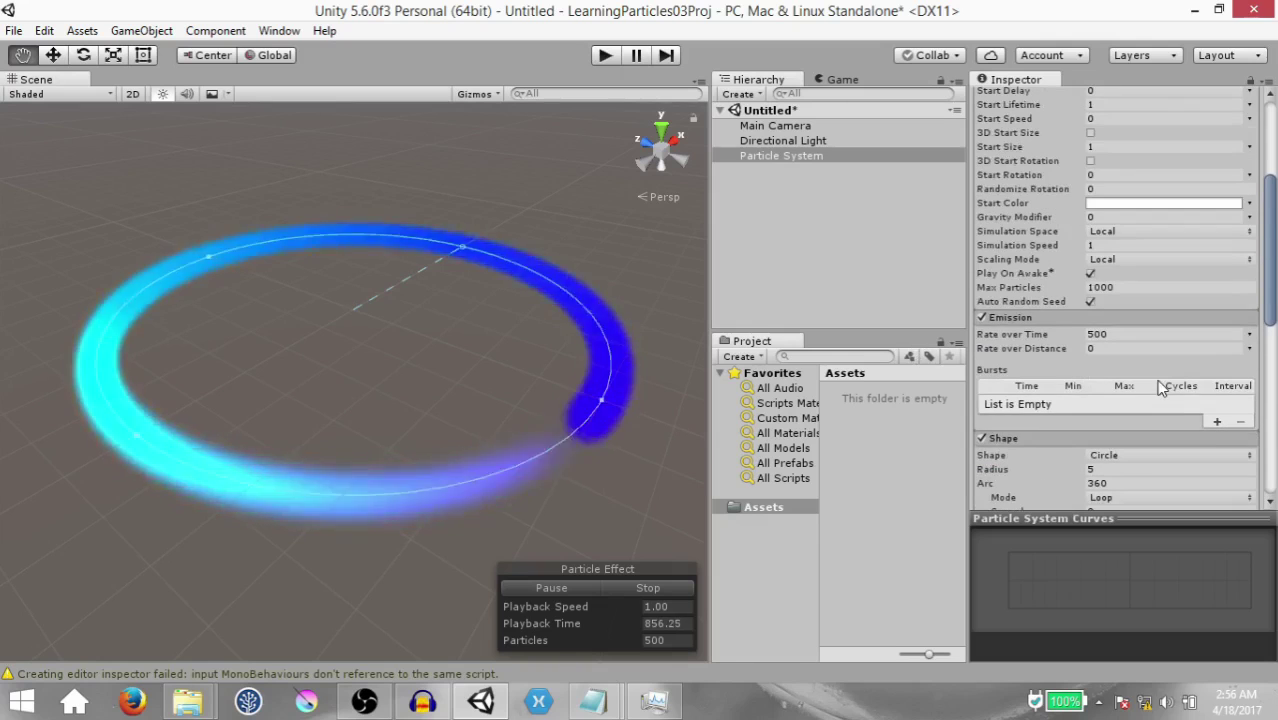
click(1124, 245)
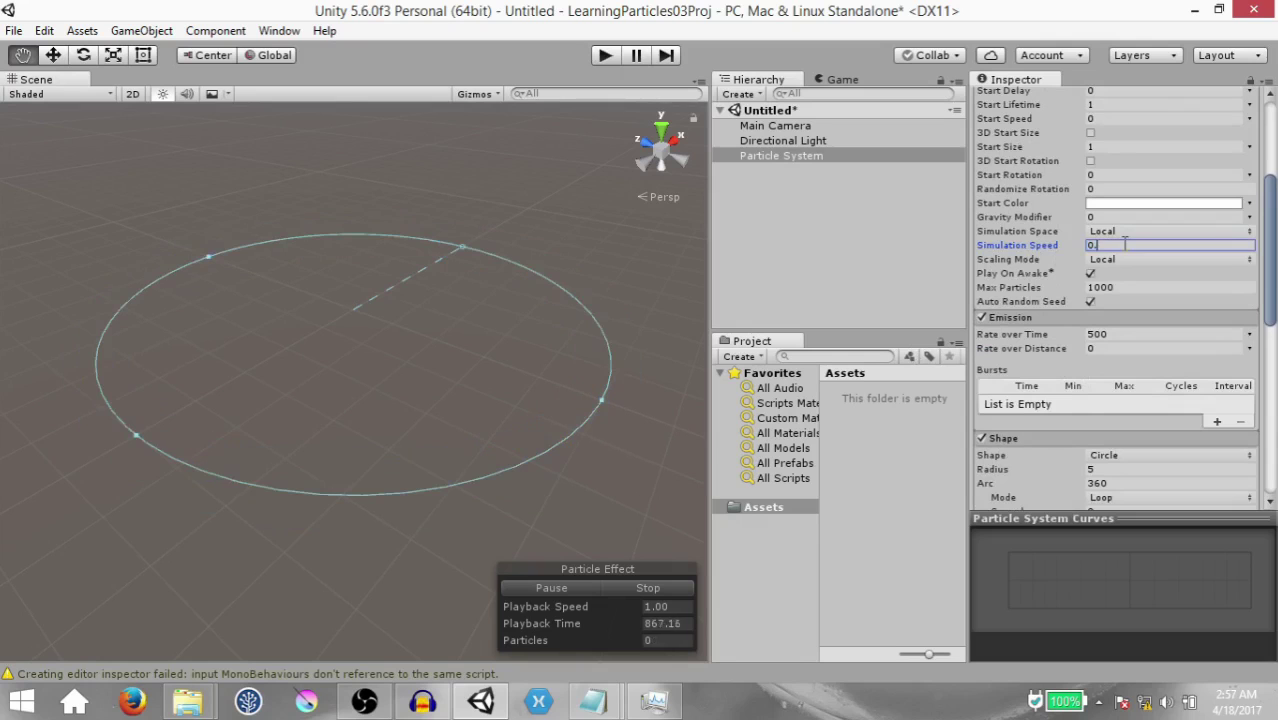
text(0.1)
key(Return)
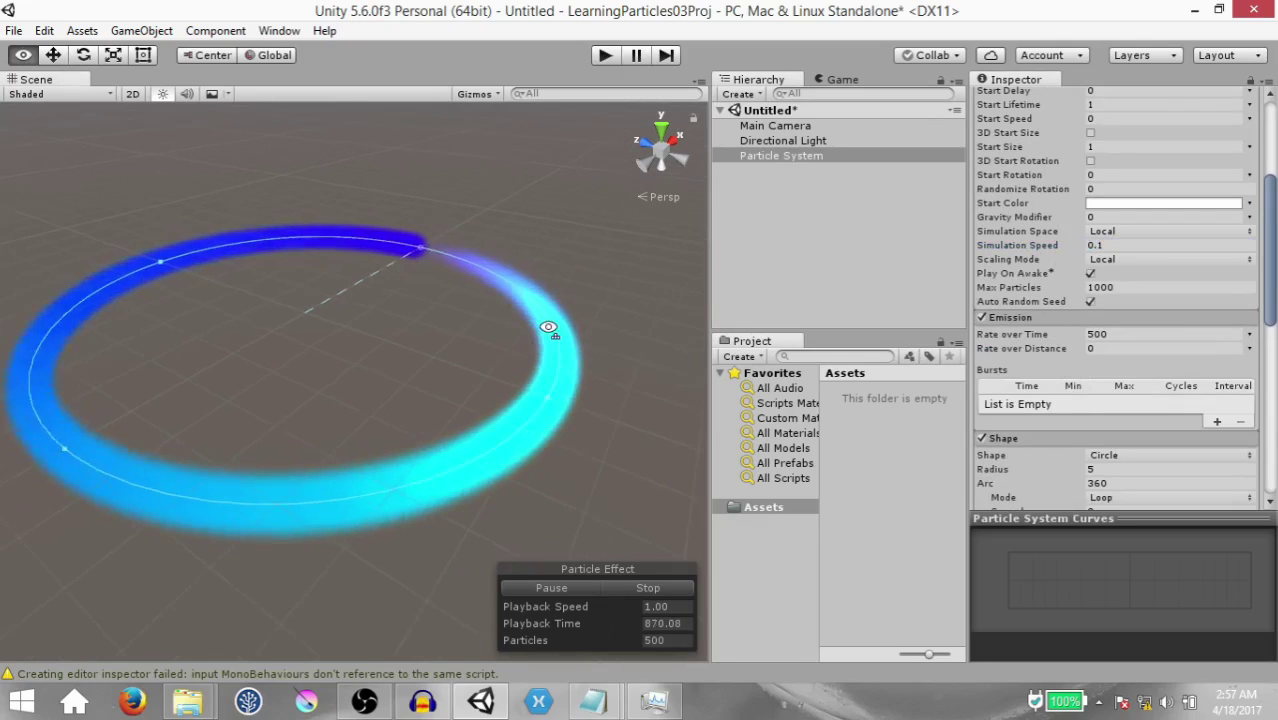
alt+drag(548, 330, 499, 370)
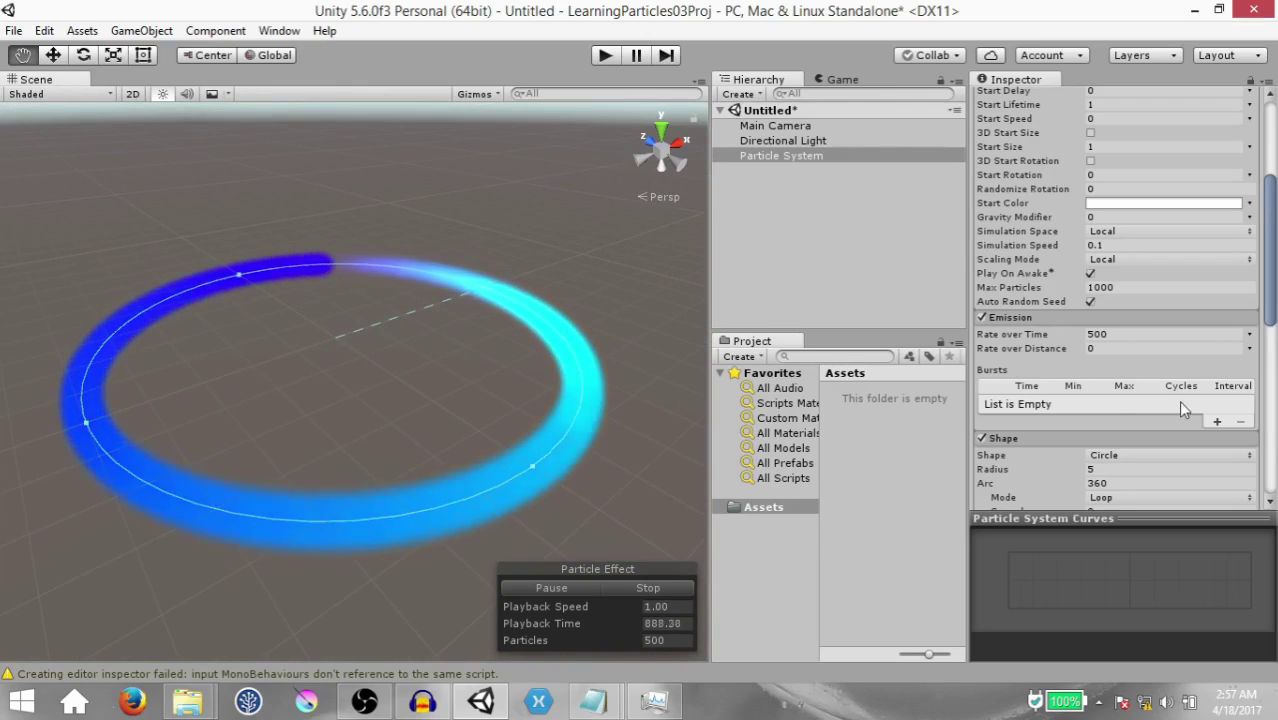
scroll(1140, 401, down, 8)
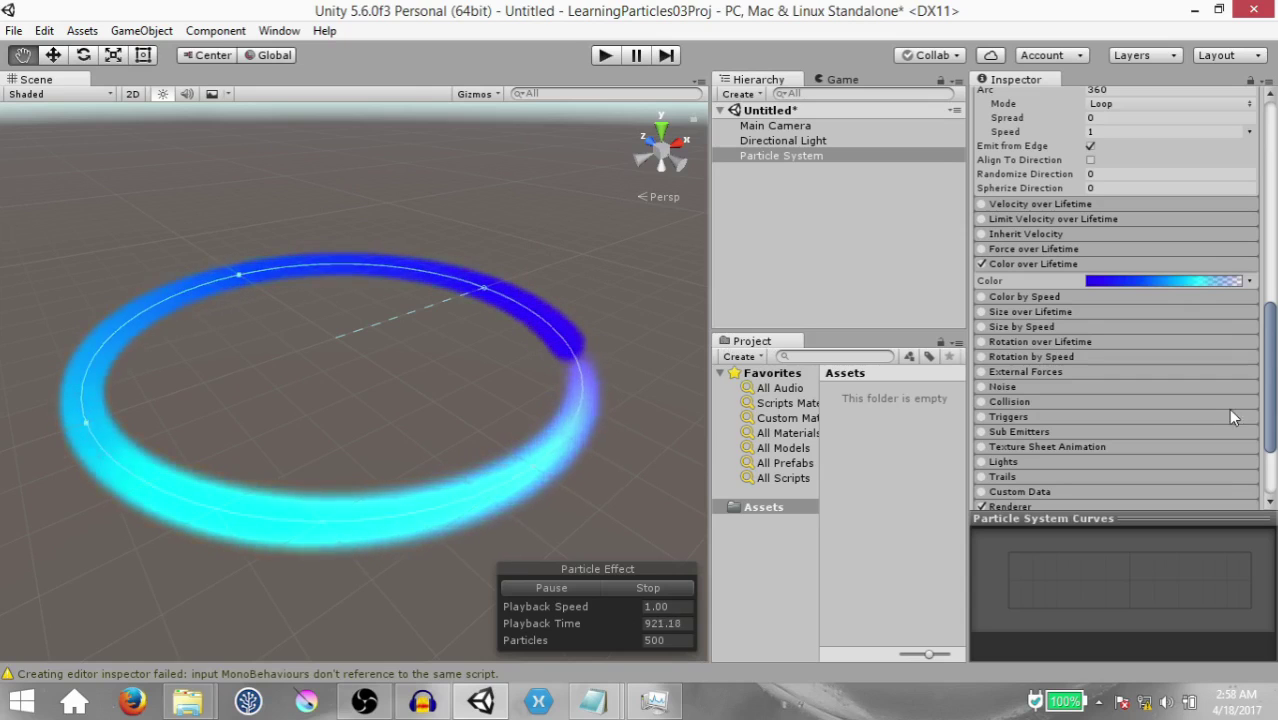
Select the original particle ring and set its Simulation Speed back to 1
click(757, 322)
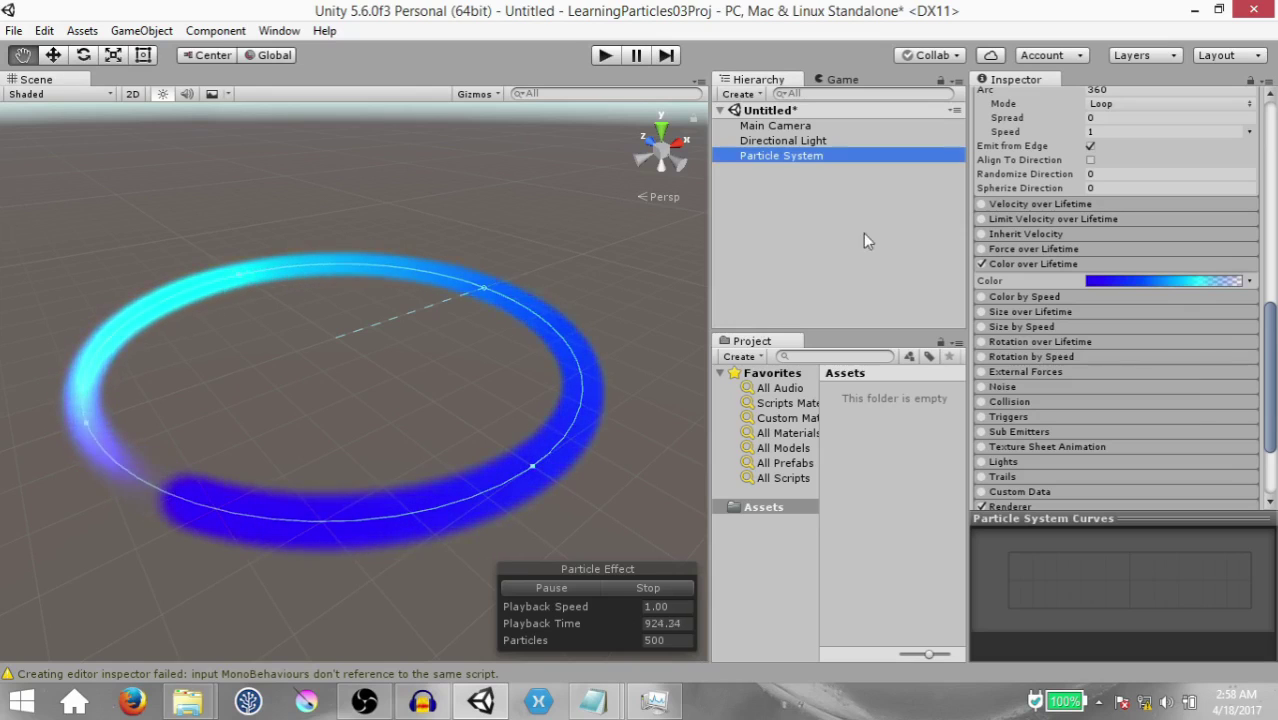
scroll(1120, 315, up, 7)
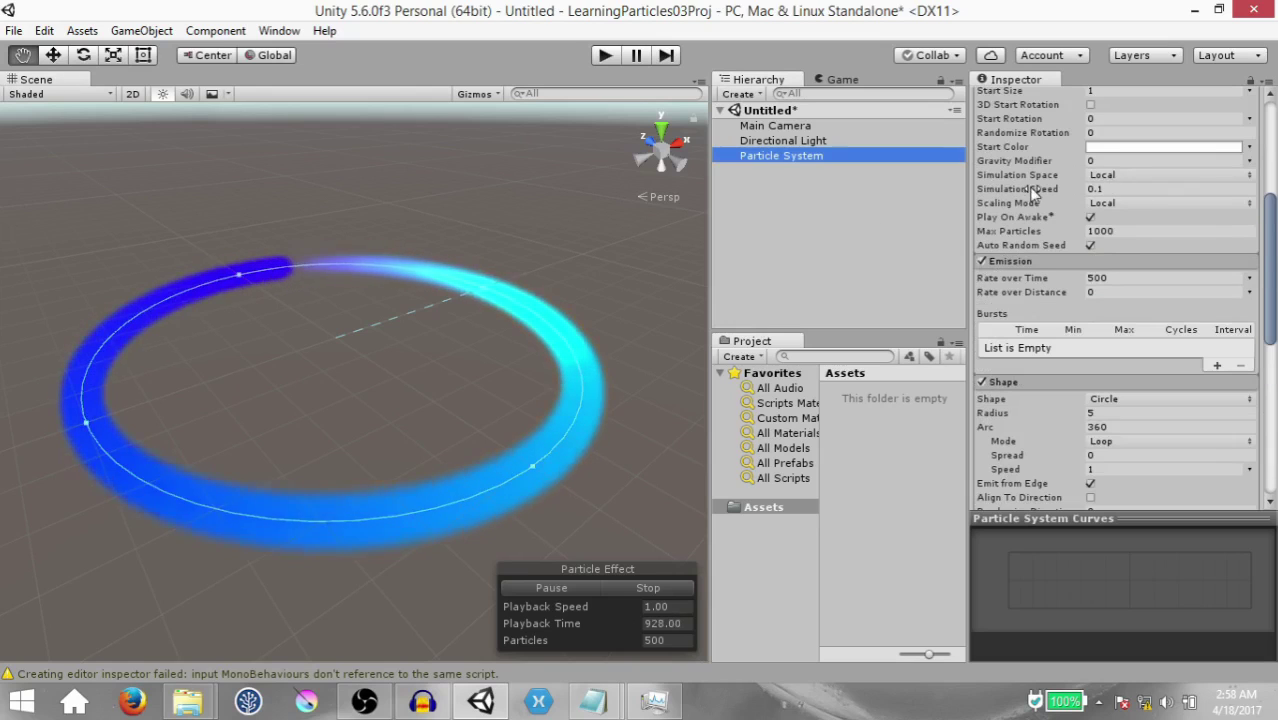
click(1122, 188)
text(1)
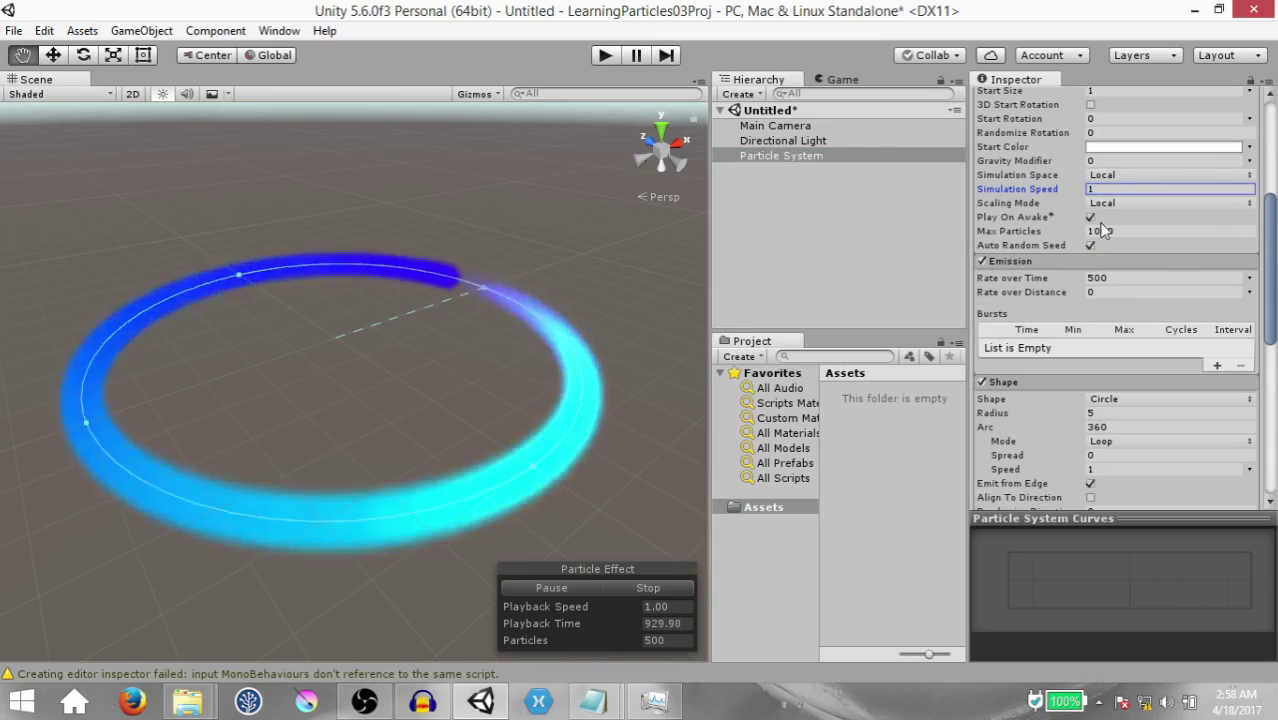
click(816, 238)
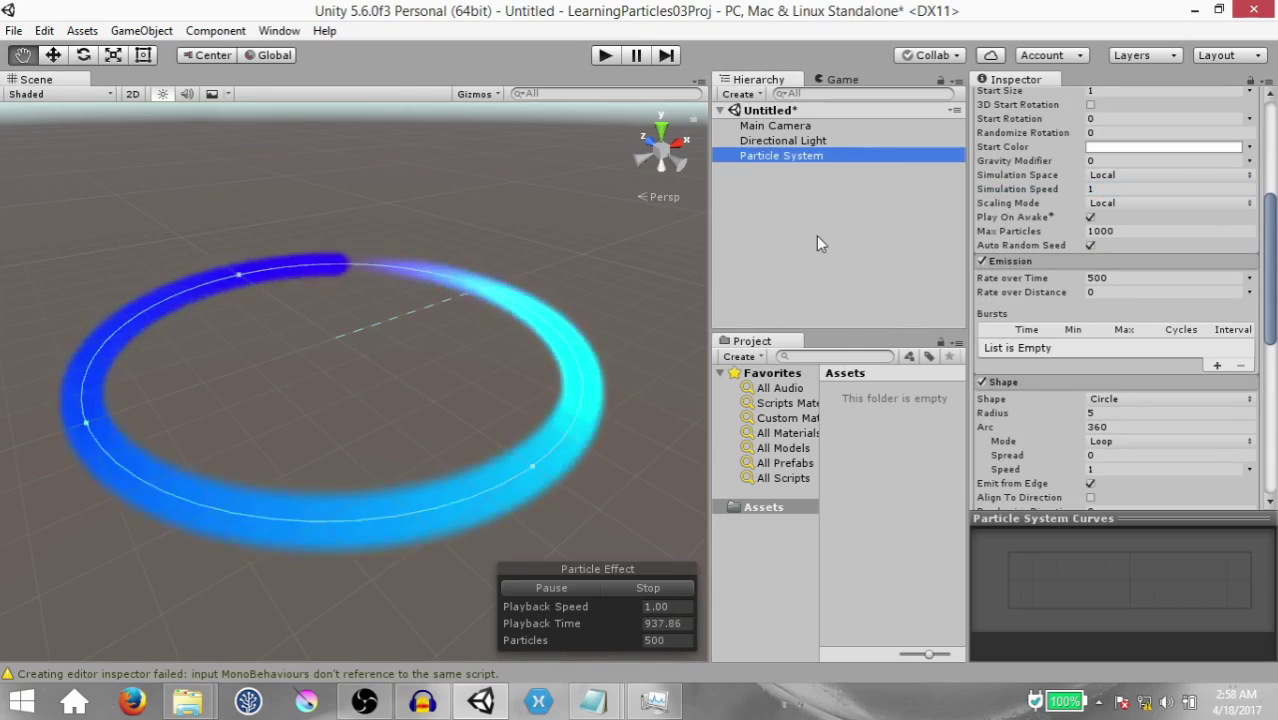
Create a second Particle System from the Hierarchy and edit its X position
click(756, 203)
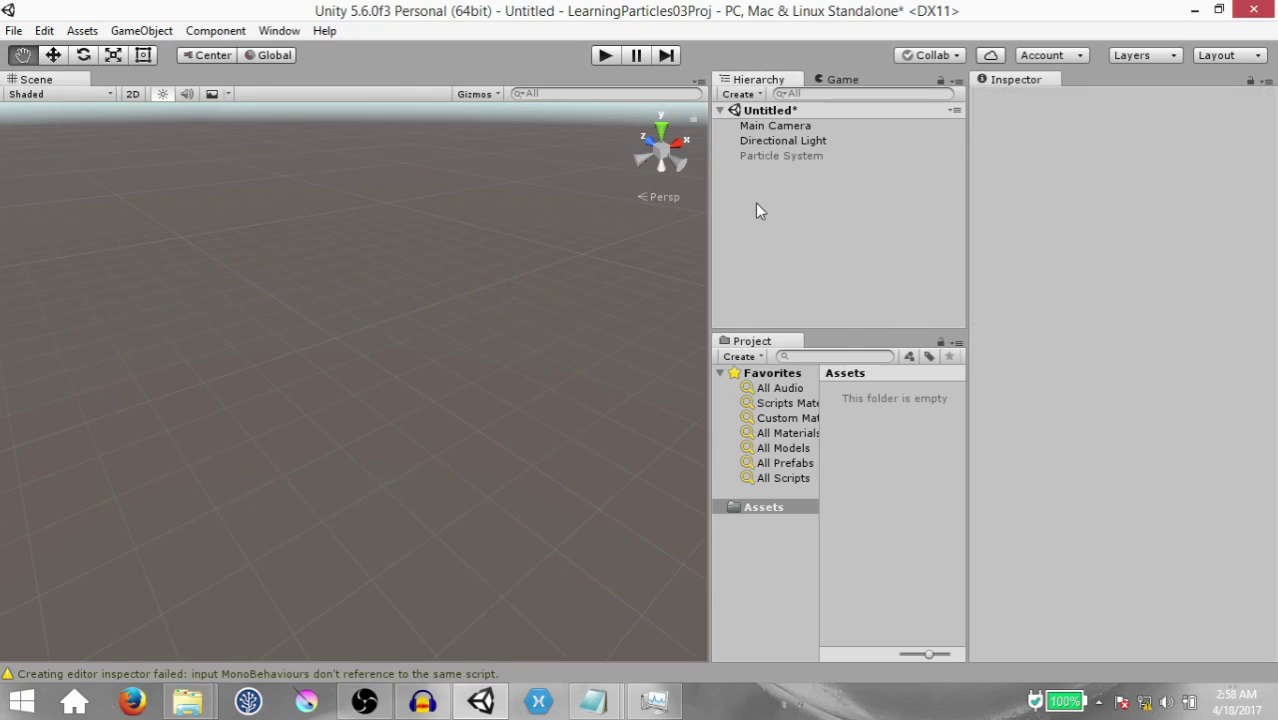
right_click(785, 207)
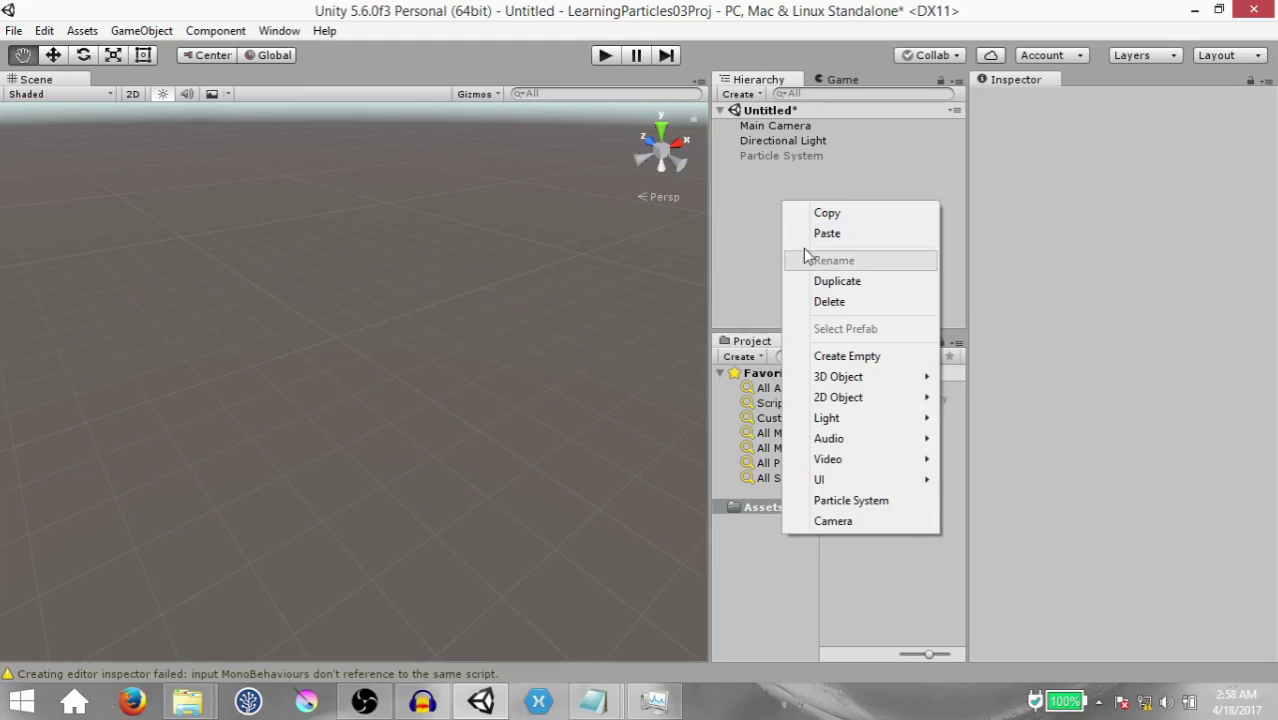
click(845, 500)
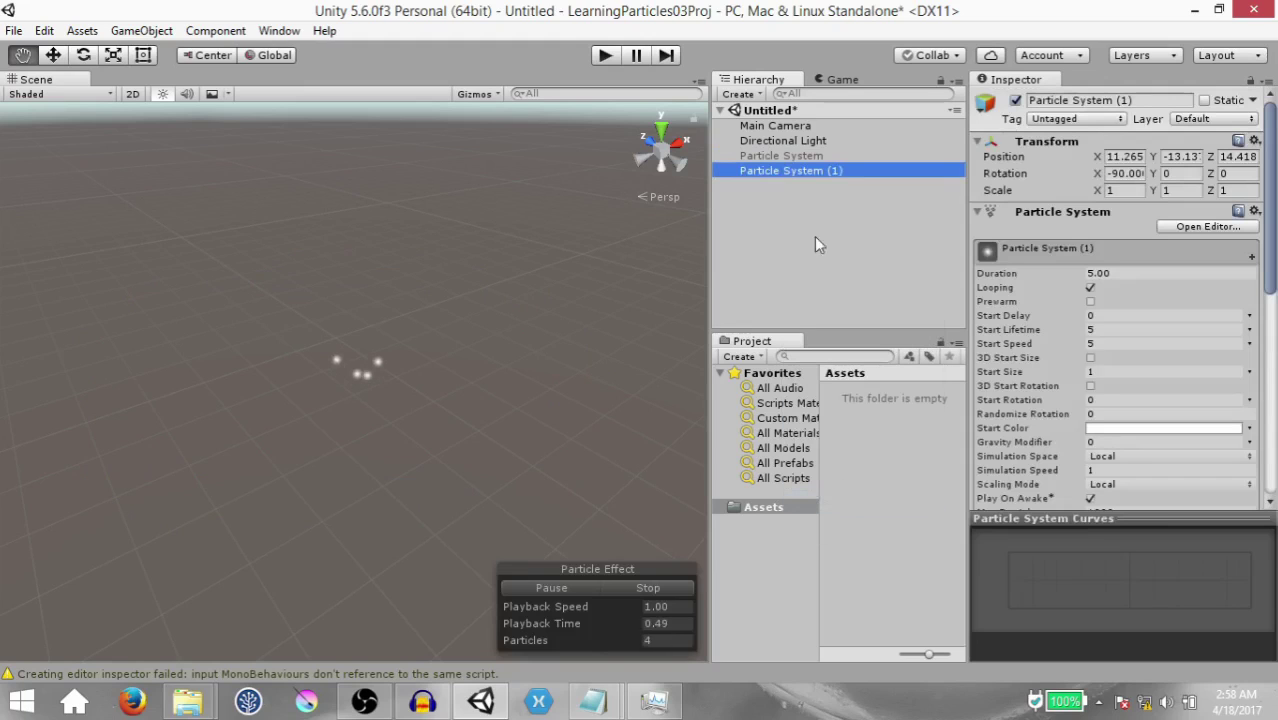
click(1125, 157)
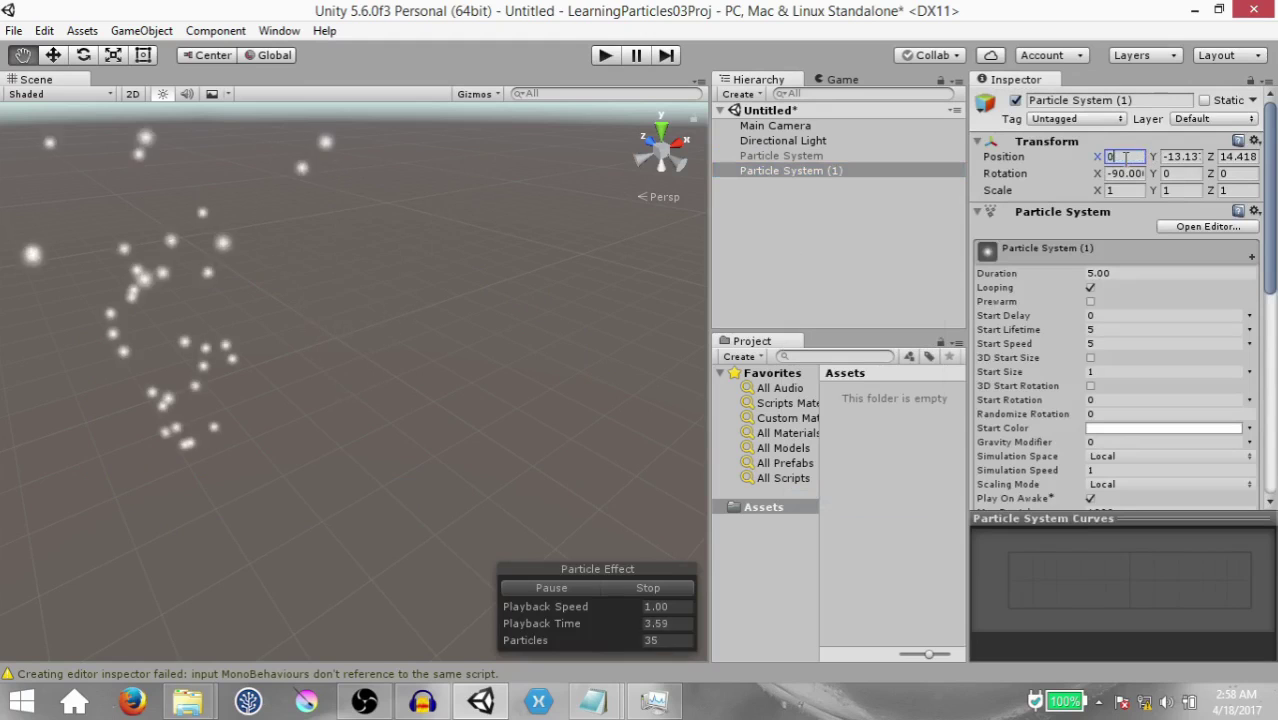
Set the emitter Shape to a radius-5 Circle that emits from its edge
scroll(1063, 315, down, 6)
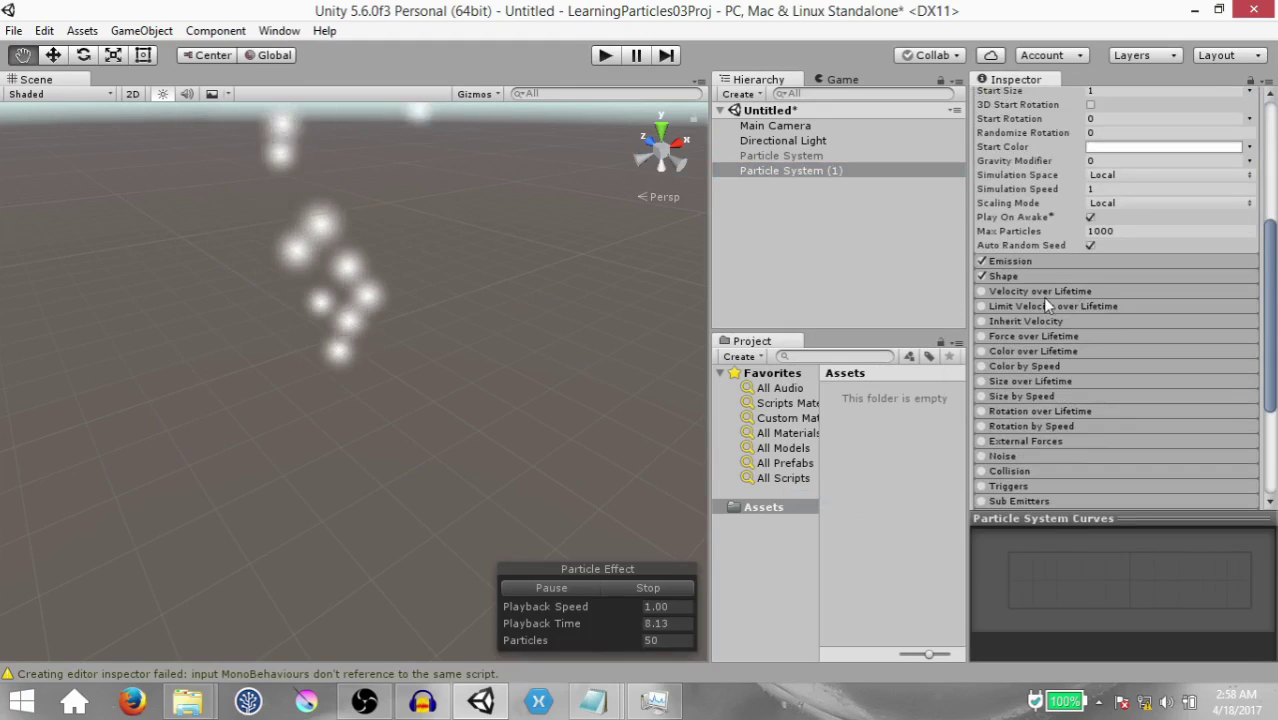
click(1061, 276)
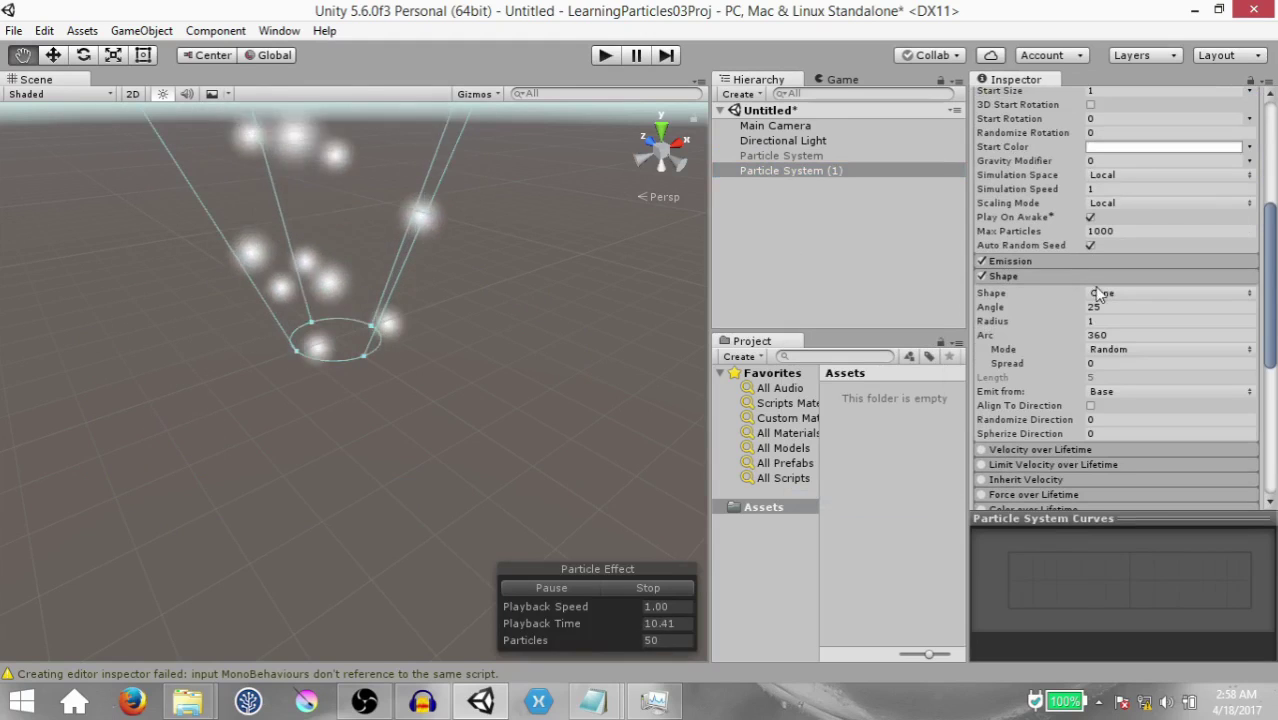
click(1109, 292)
click(1123, 457)
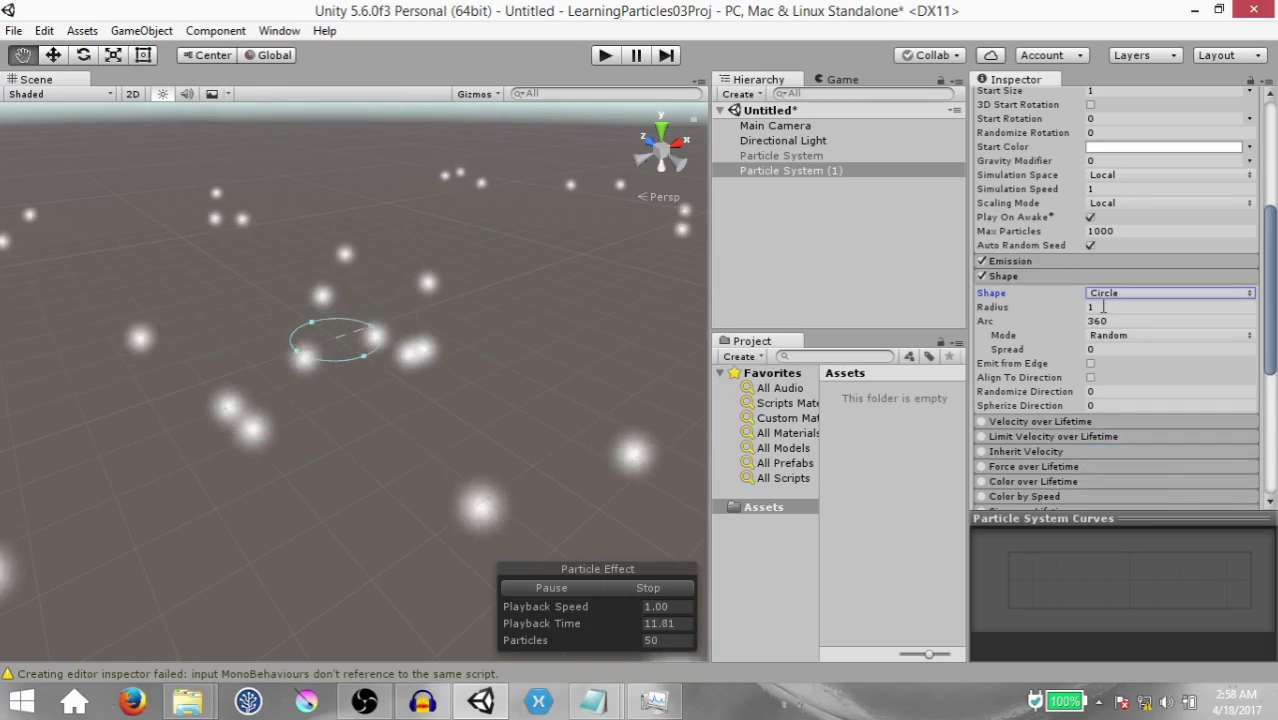
click(1140, 307)
text(5)
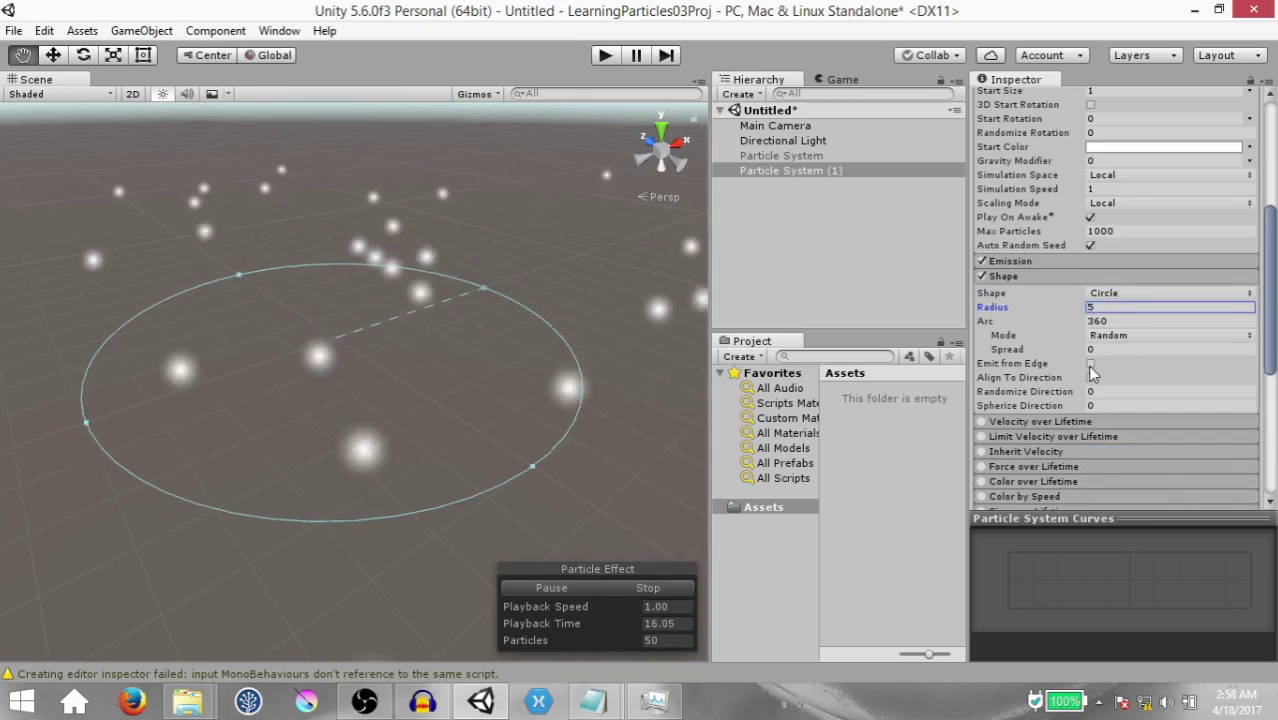
click(1090, 364)
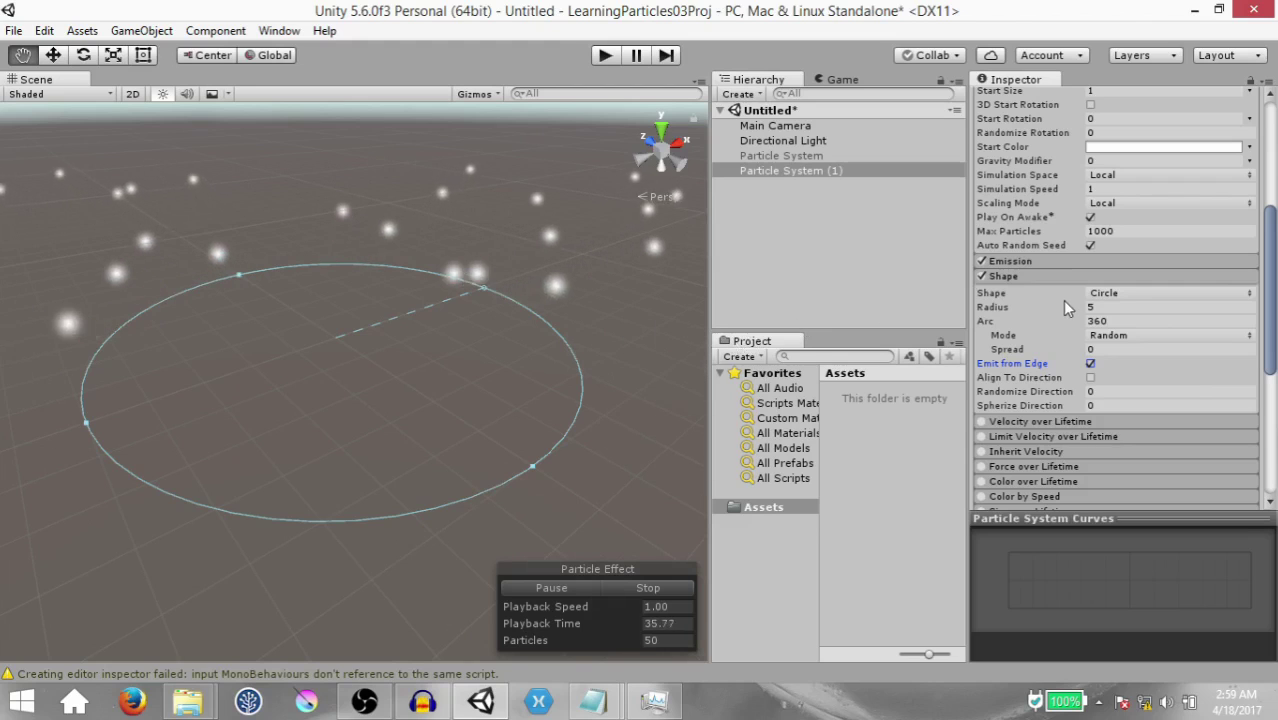
Set the new system's Start Speed to 0
scroll(1075, 299, up, 4)
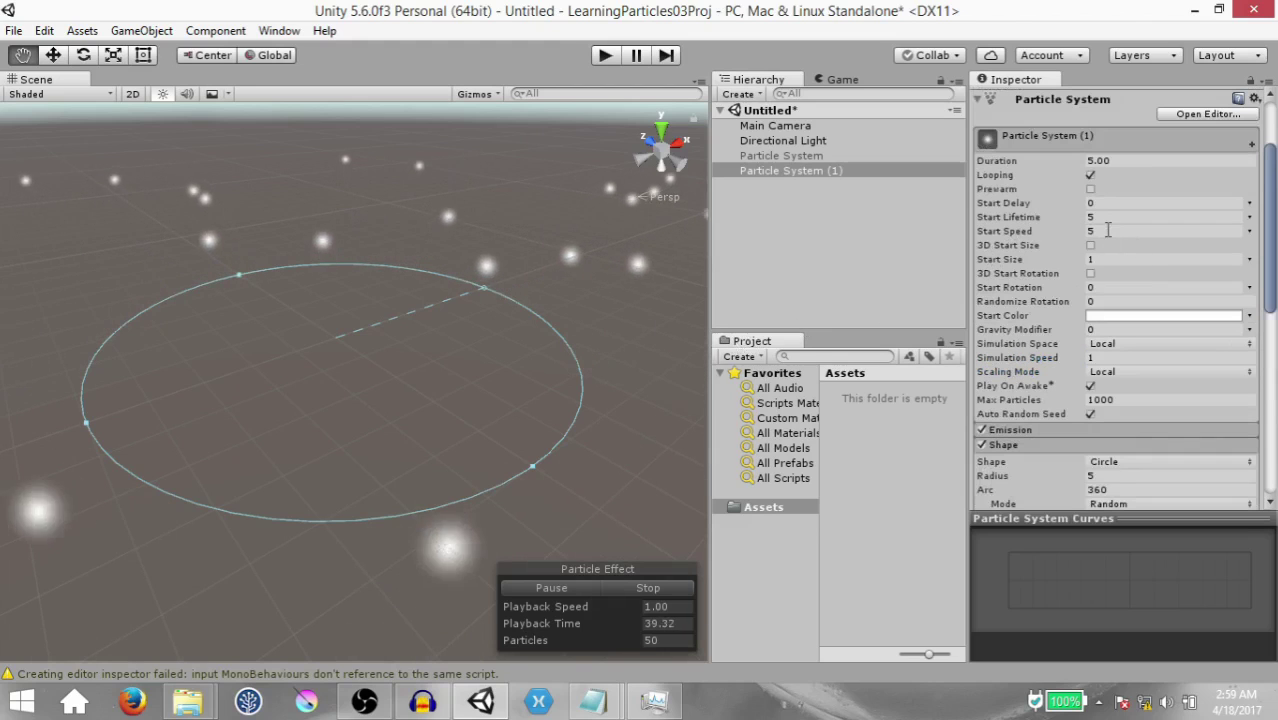
click(1160, 231)
text(0)
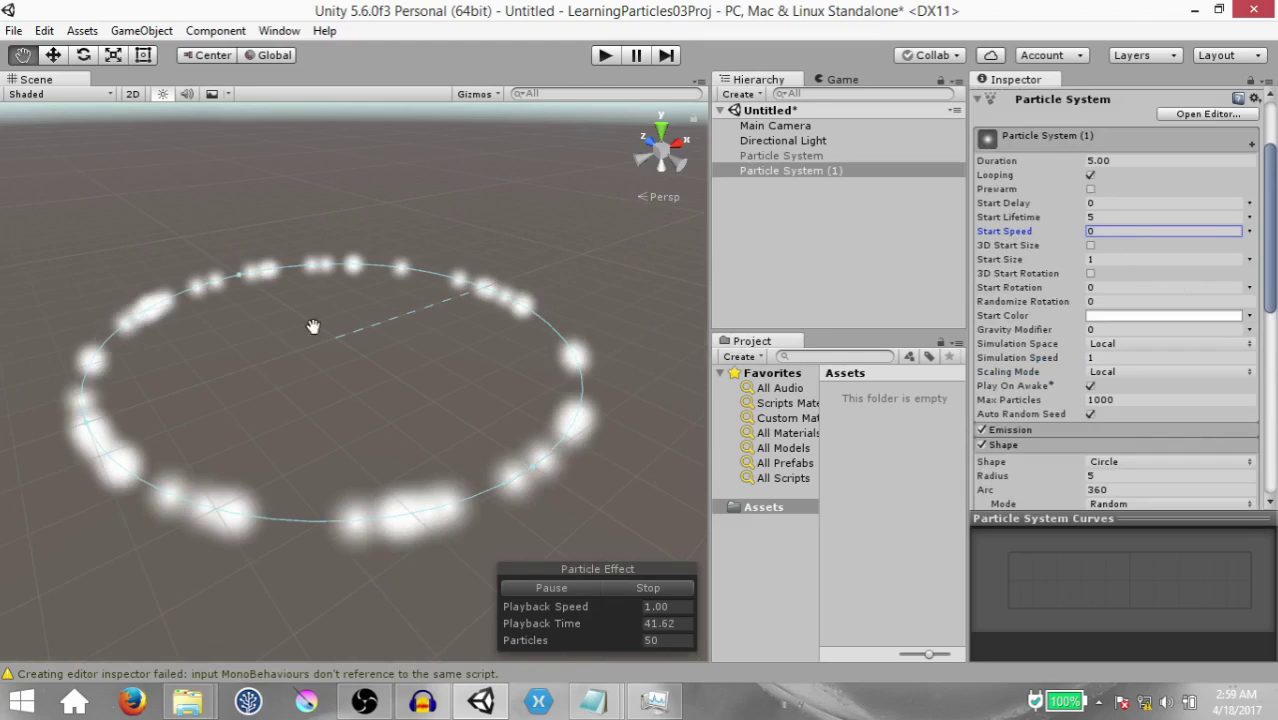
drag(314, 322, 379, 351)
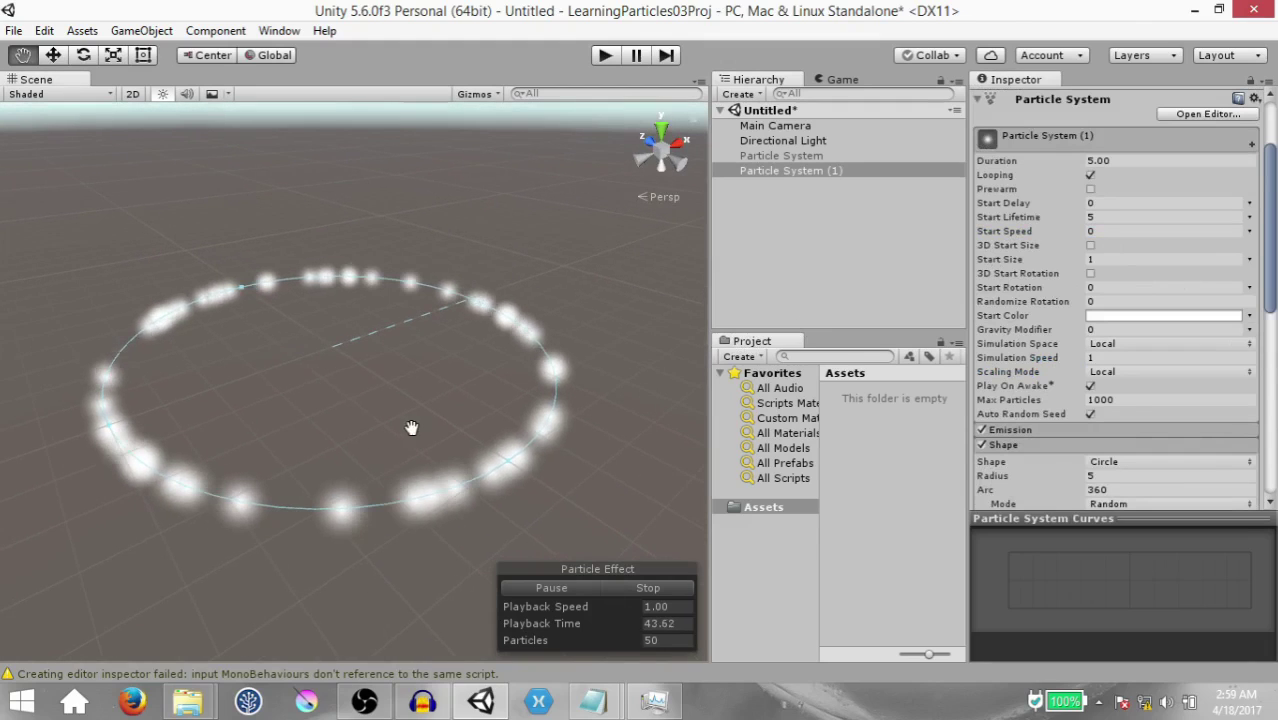
scroll(1079, 482, down, 10)
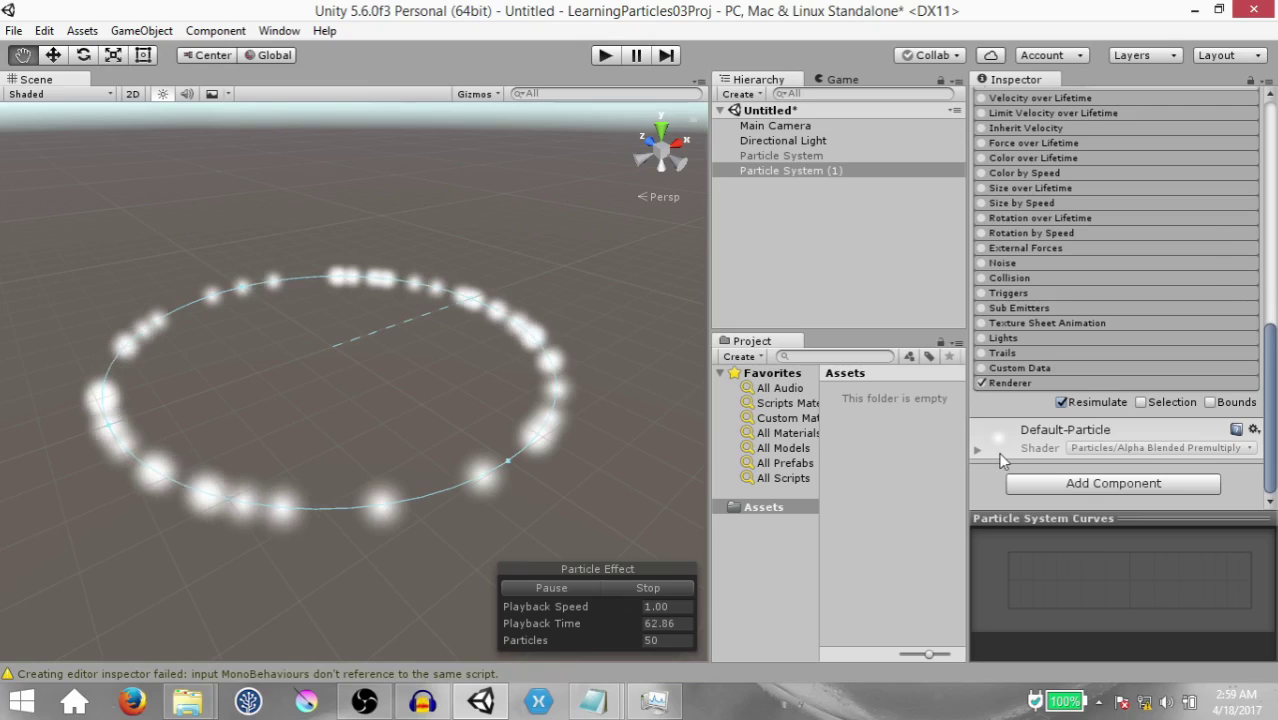
click(1022, 483)
Create and attach a new script named particleScript05
key(Right)
key(BackSpace)
text(5)
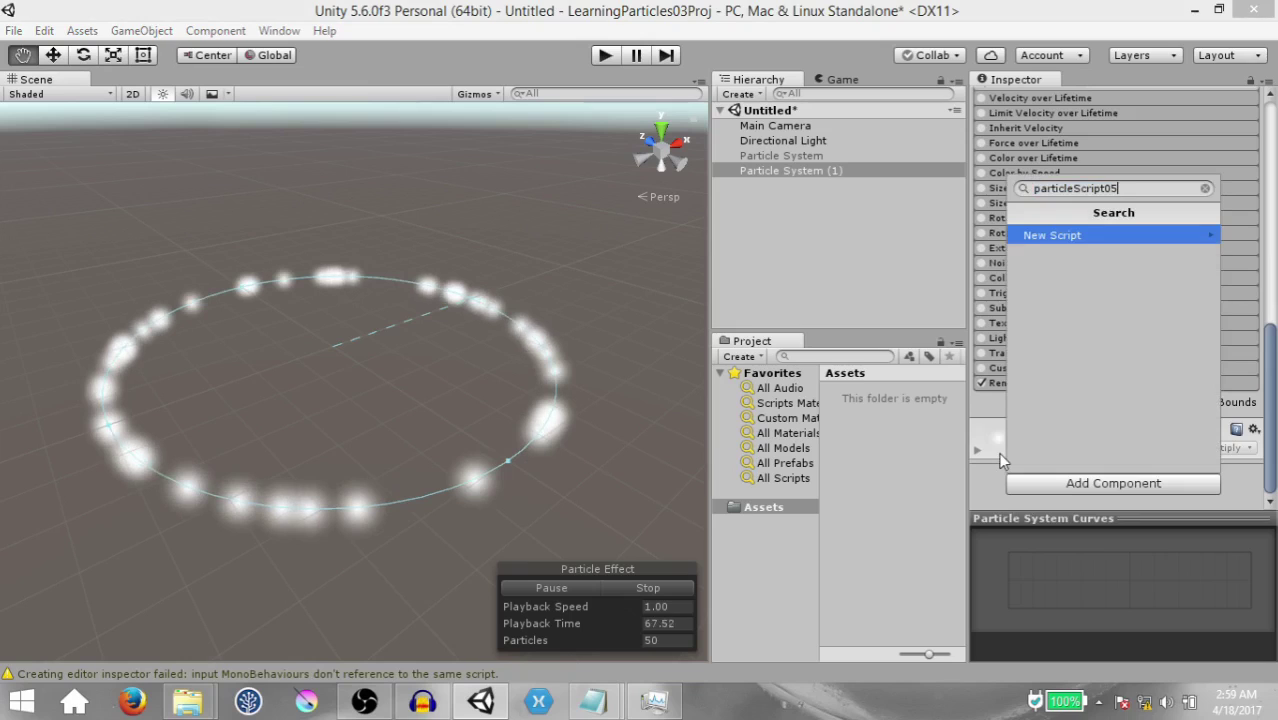
key(Return)
key(Return)
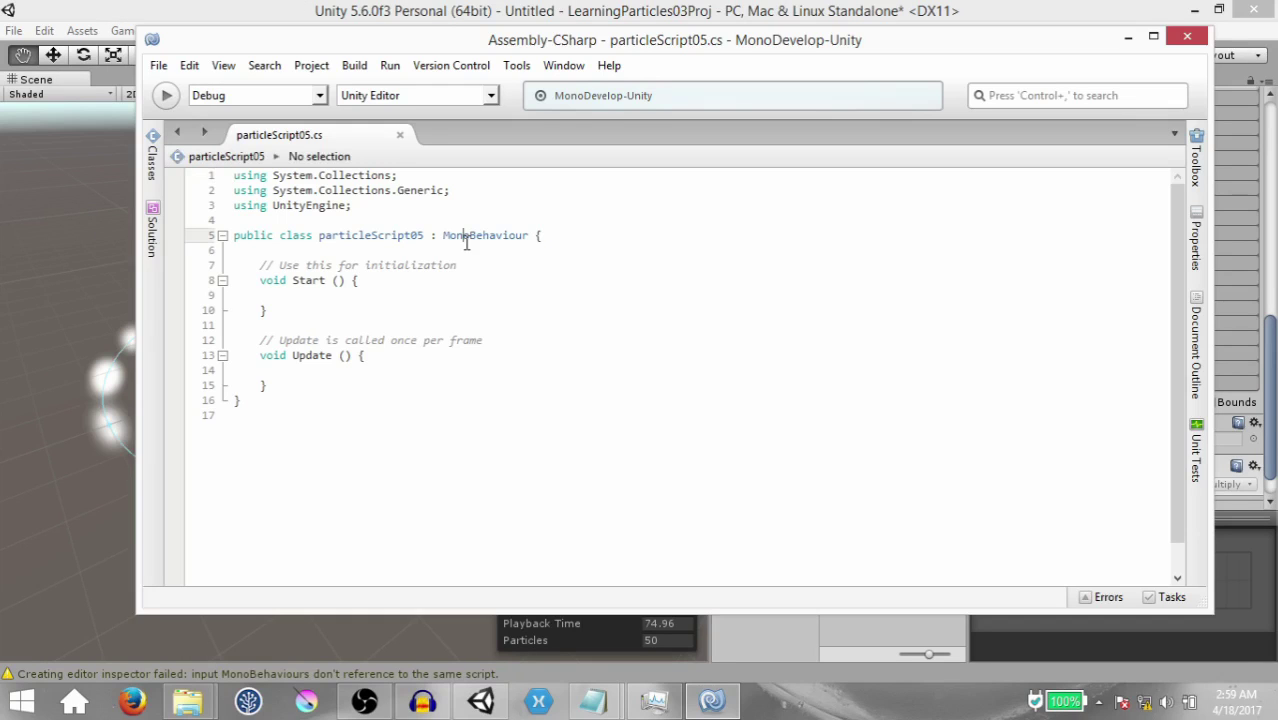
Add 'public Vector3 speed;' and 'transform.Rotate(speed * Time.deltaTime);' in Update, then save
click(466, 243)
key(Return)
key(Return)
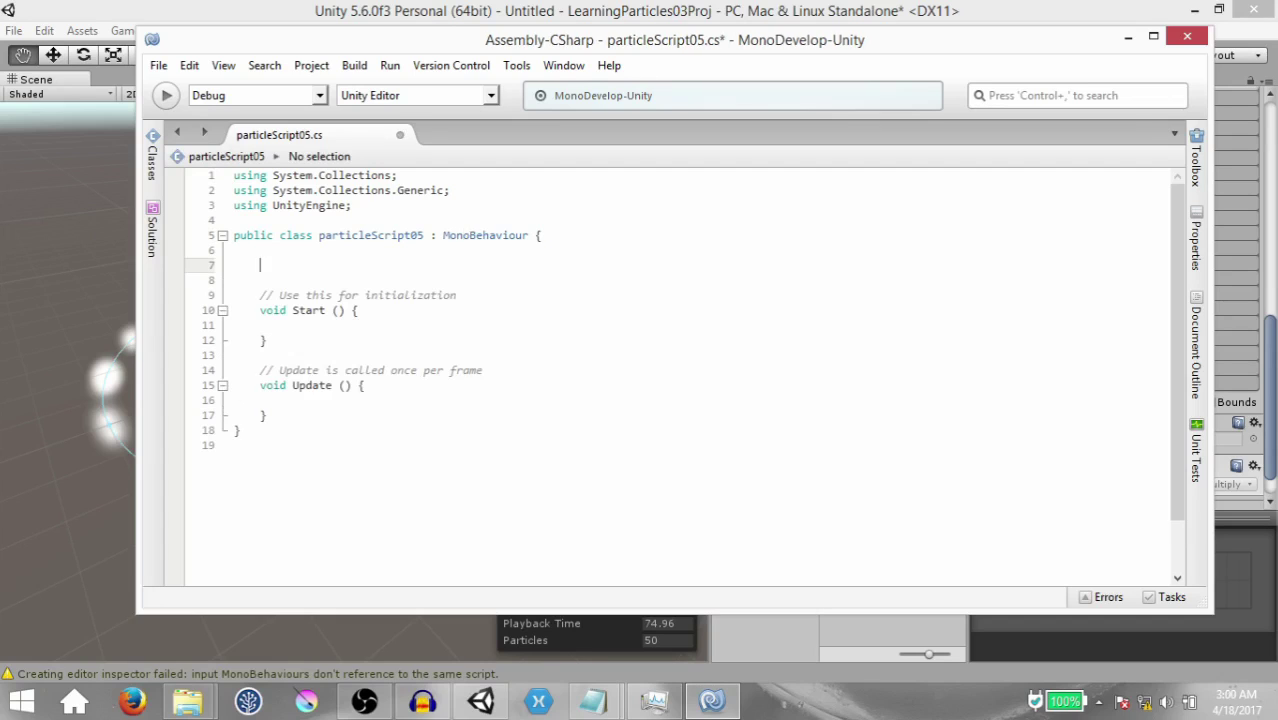
text(public Vector3 speed)
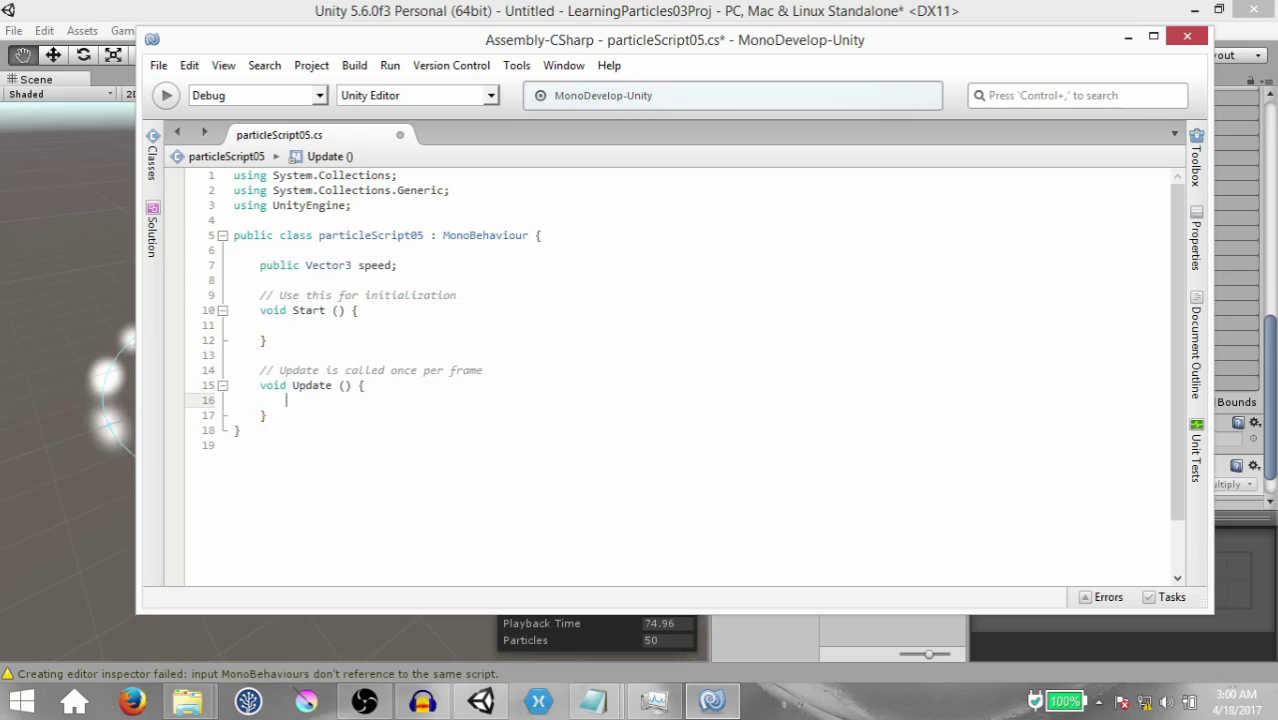
text(transform.Rotate(spee)
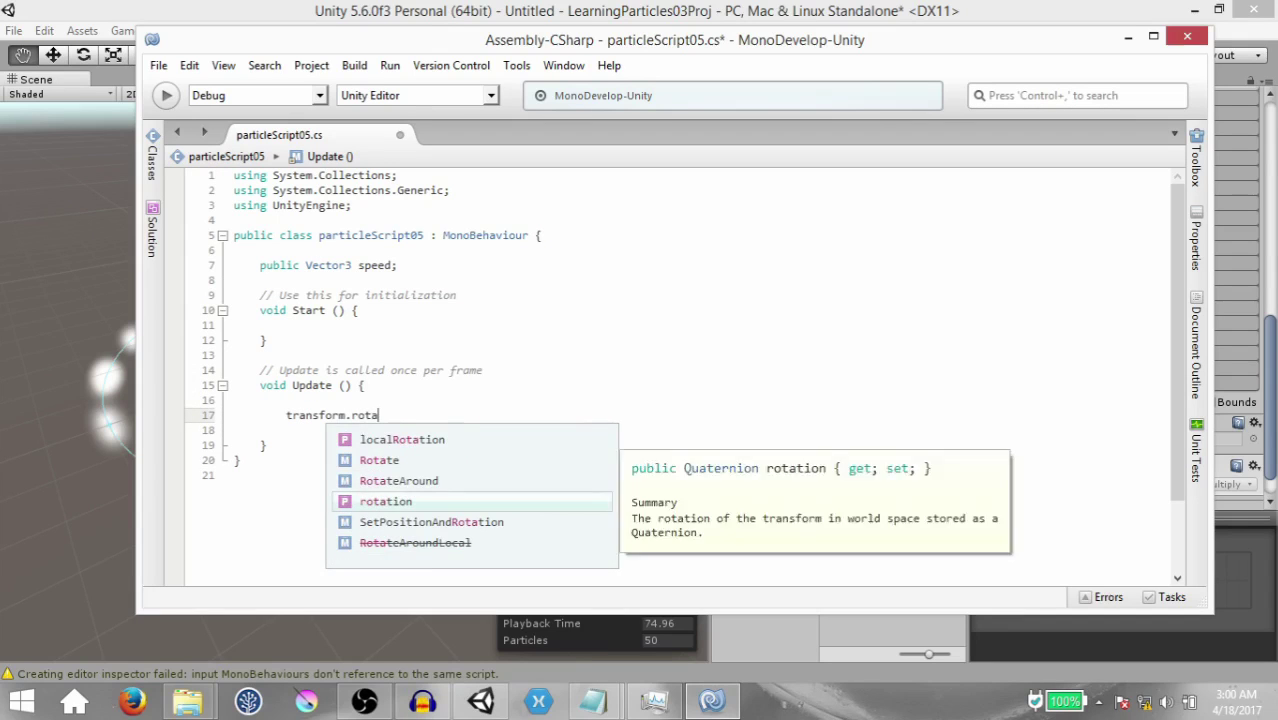
text(d * Time.dell)
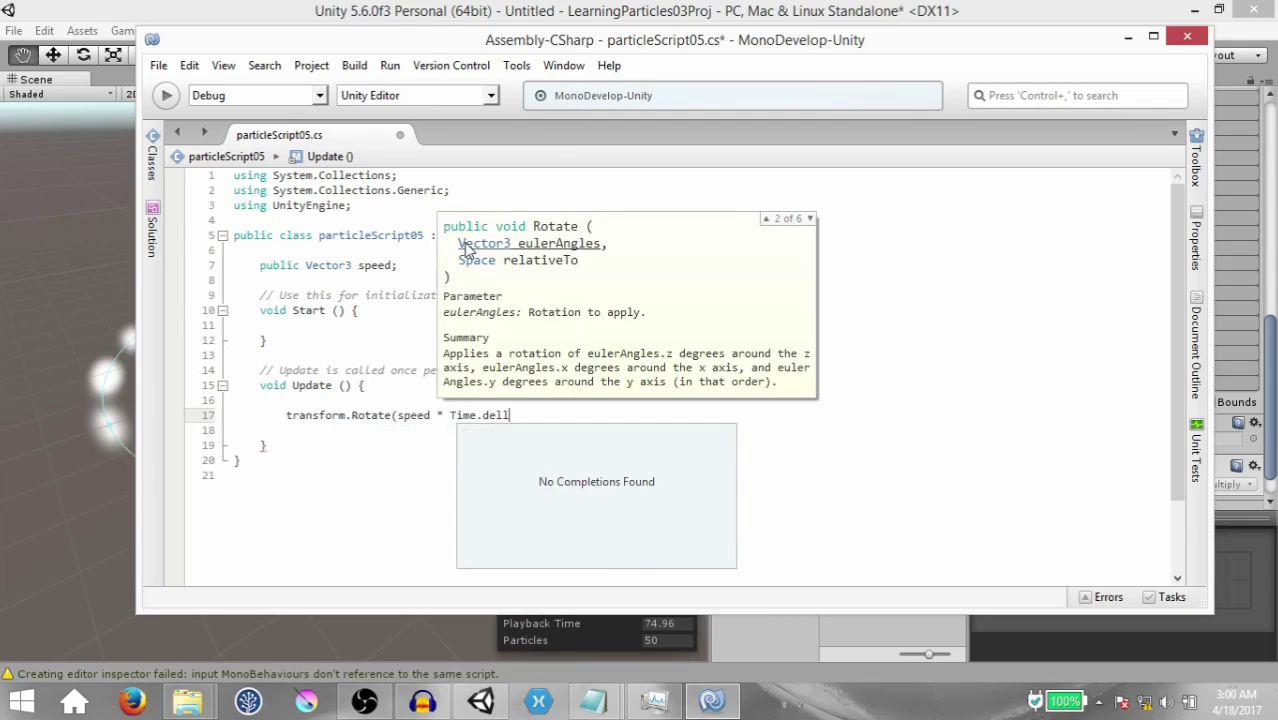
key(BackSpace)
text(taTime);)
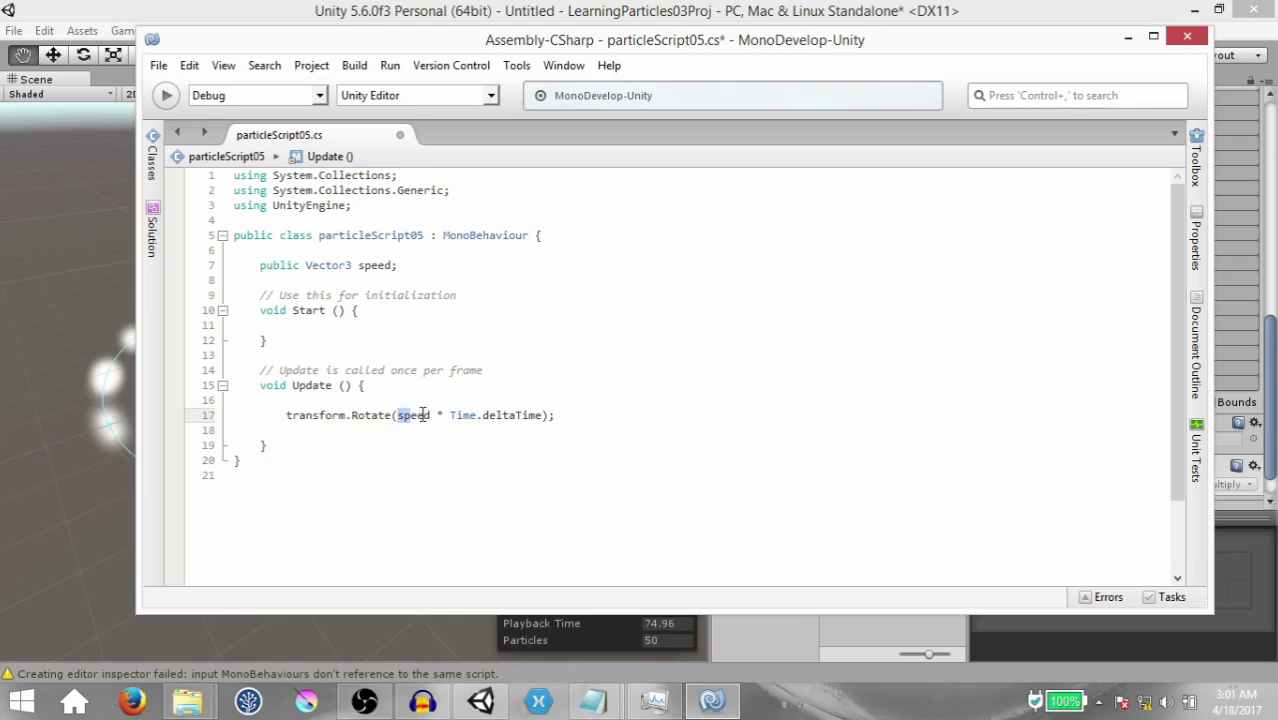
drag(455, 415, 546, 417)
key(ctrl+s)
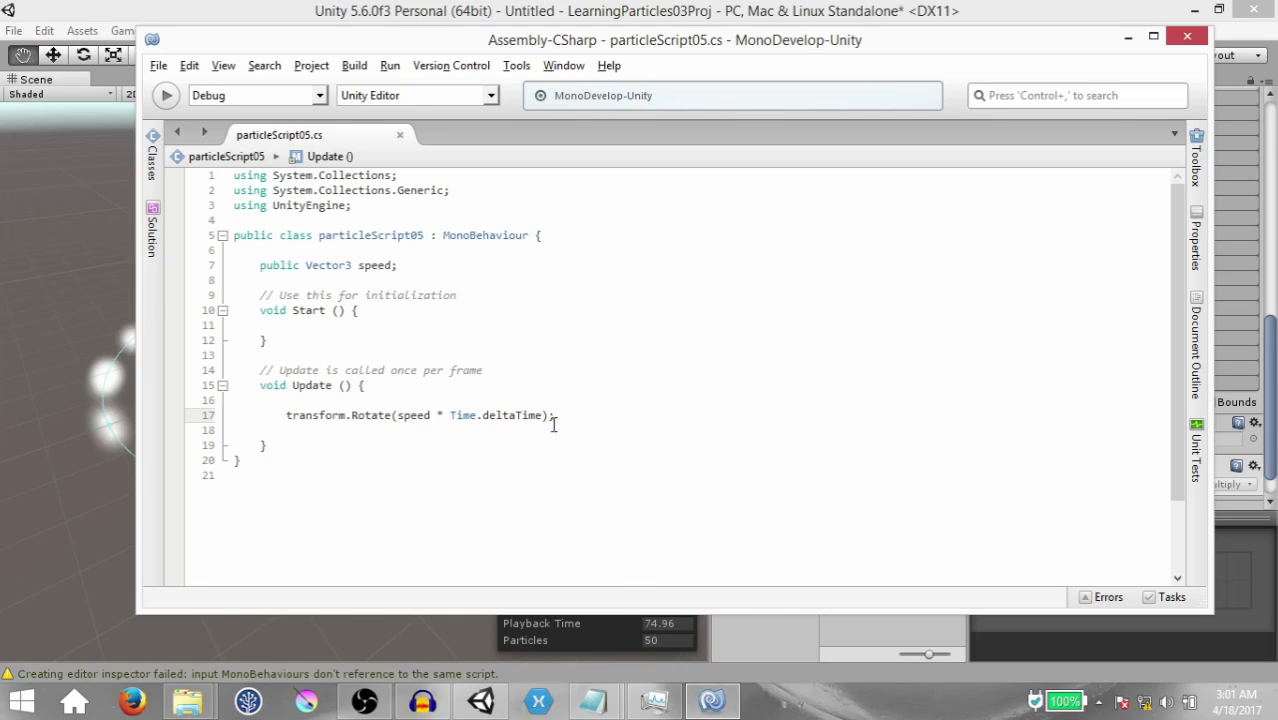
key(alt+Tab)
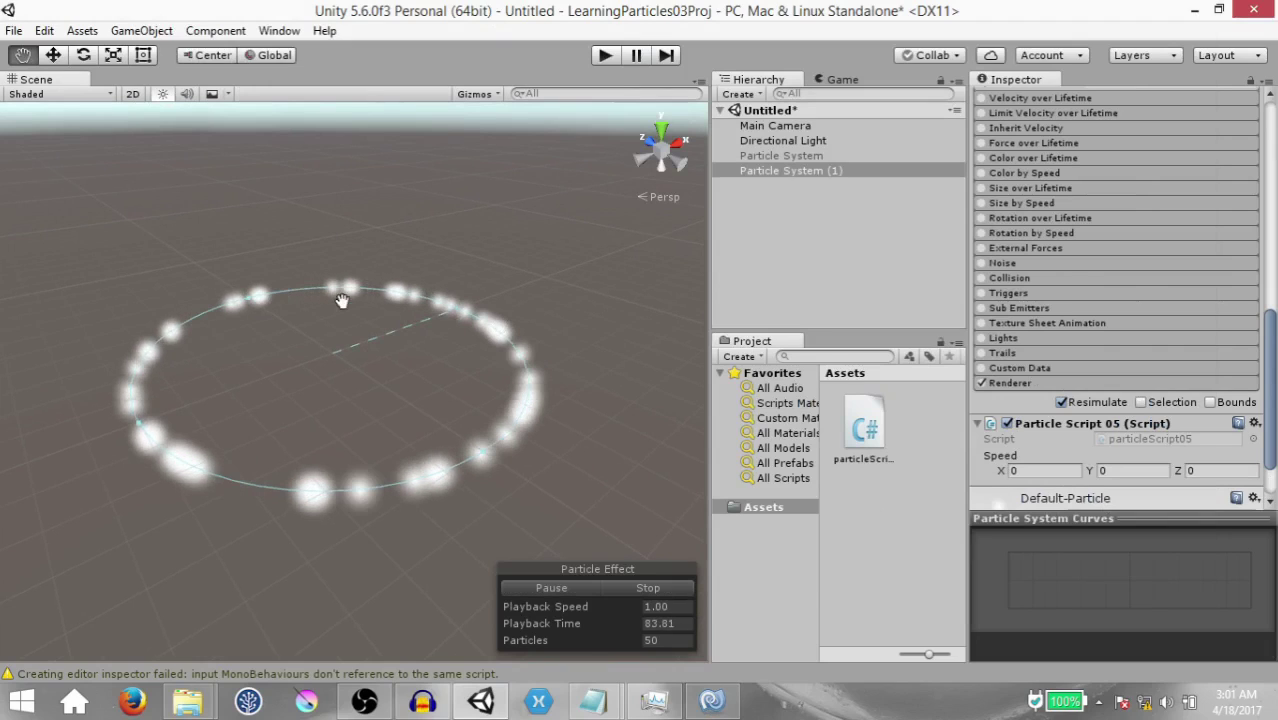
Switch to the Move tool with local axes and enter 100 for the script's Speed Z
key(w)
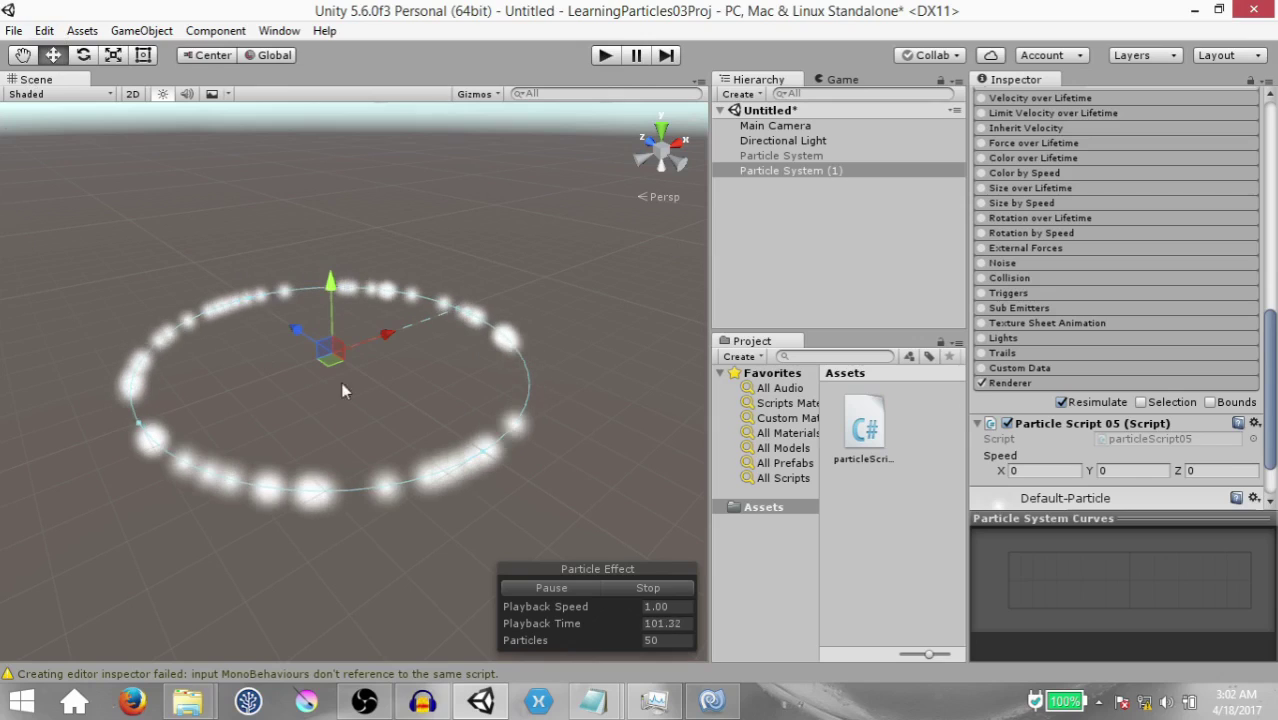
key(x)
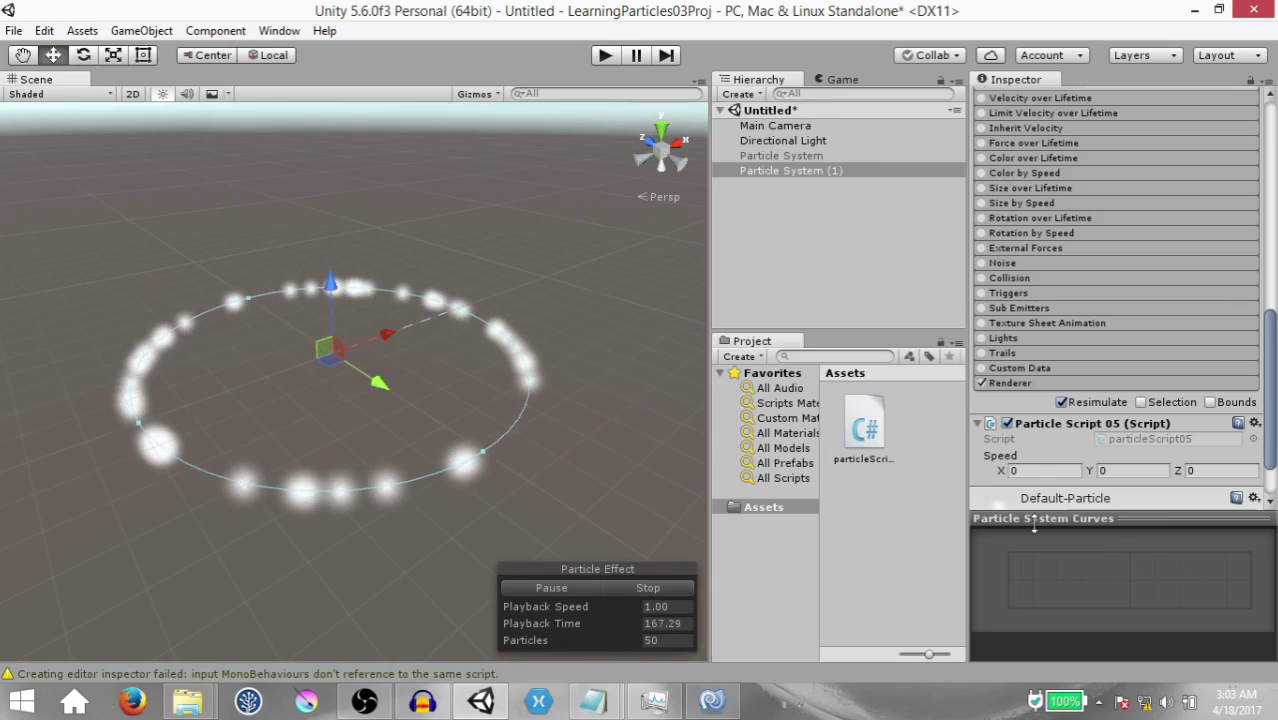
click(1212, 470)
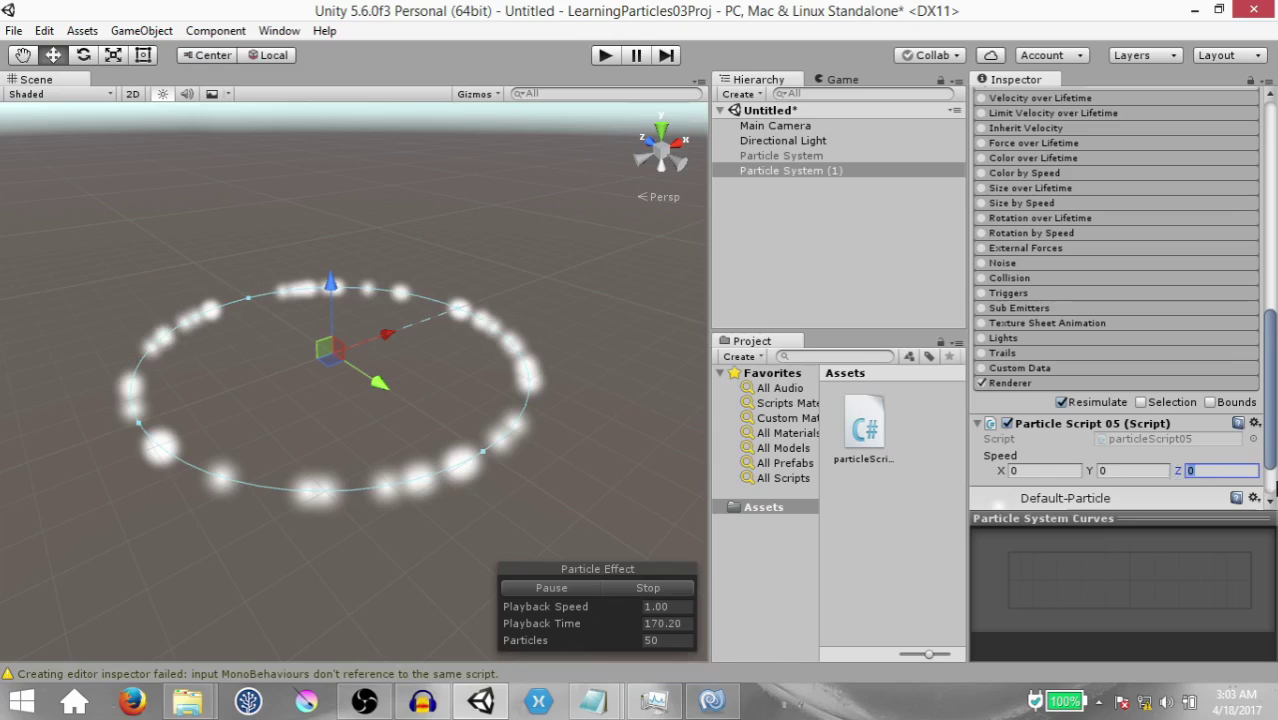
text(100)
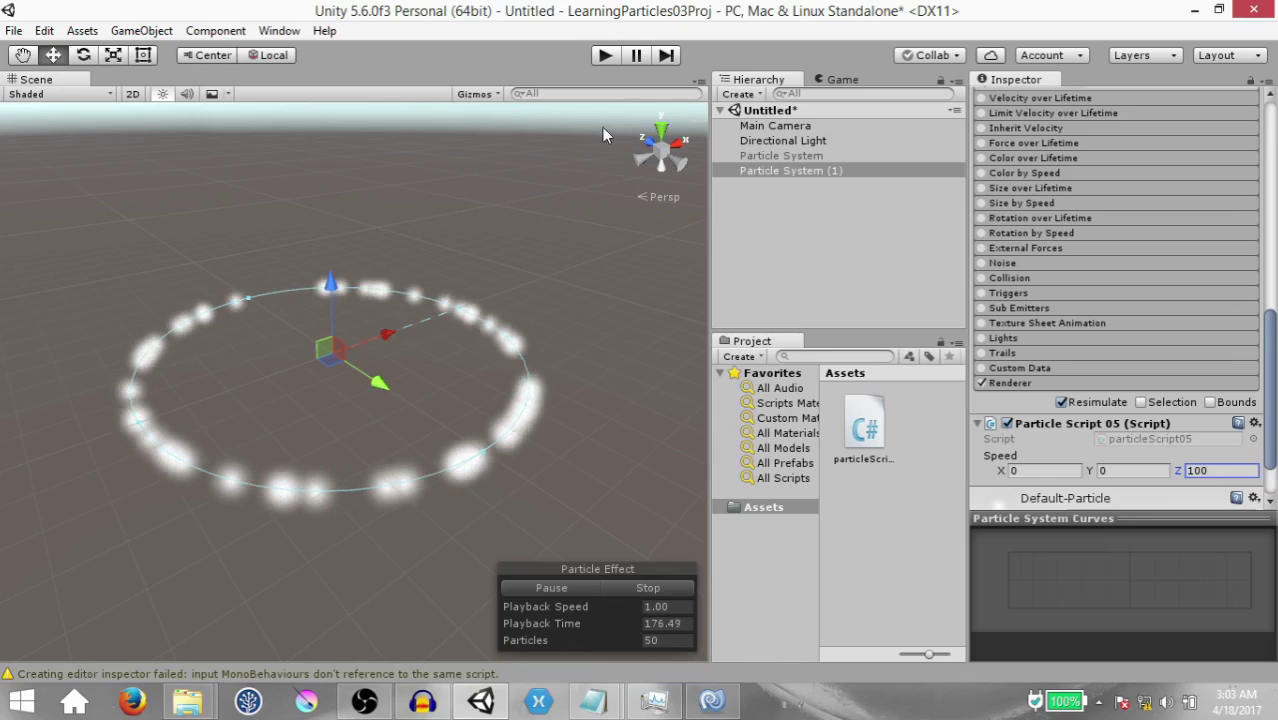
Enter Play mode and scroll through the Particle System modules while the ring spins
click(605, 56)
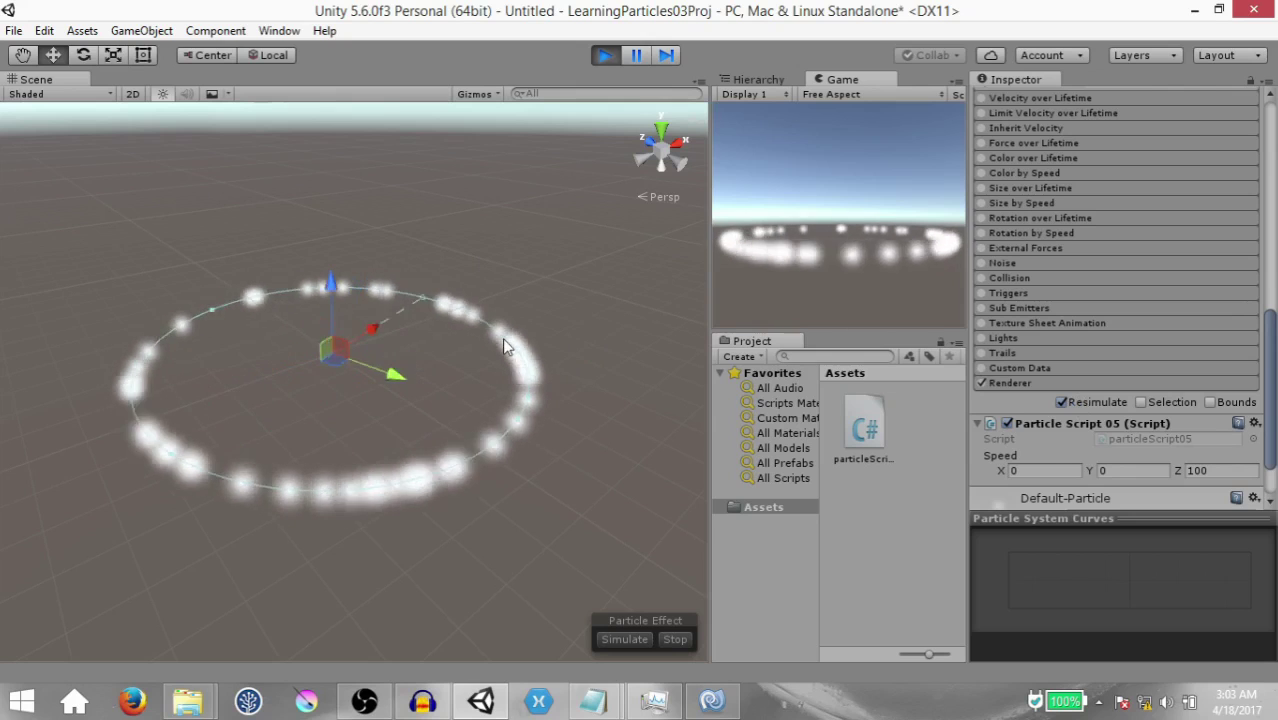
scroll(1060, 240, up, 10)
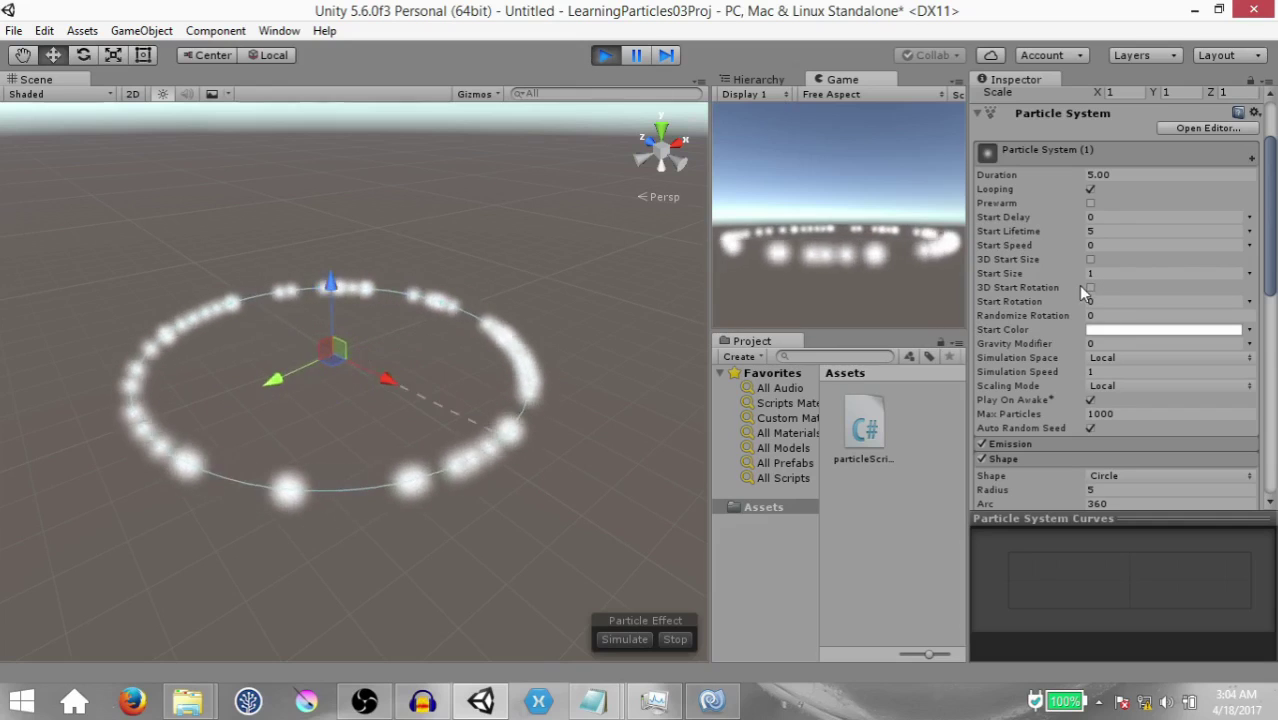
scroll(1078, 286, down, 6)
scroll(1087, 310, down, 3)
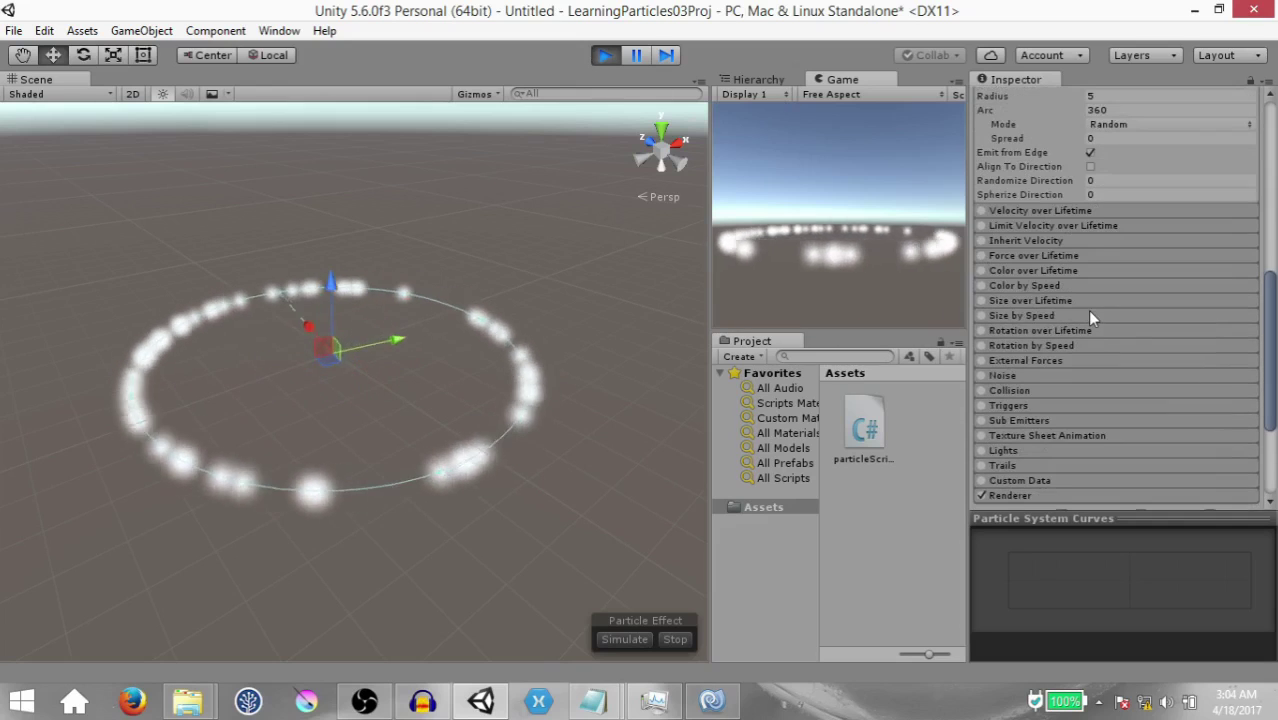
scroll(1085, 330, down, 2)
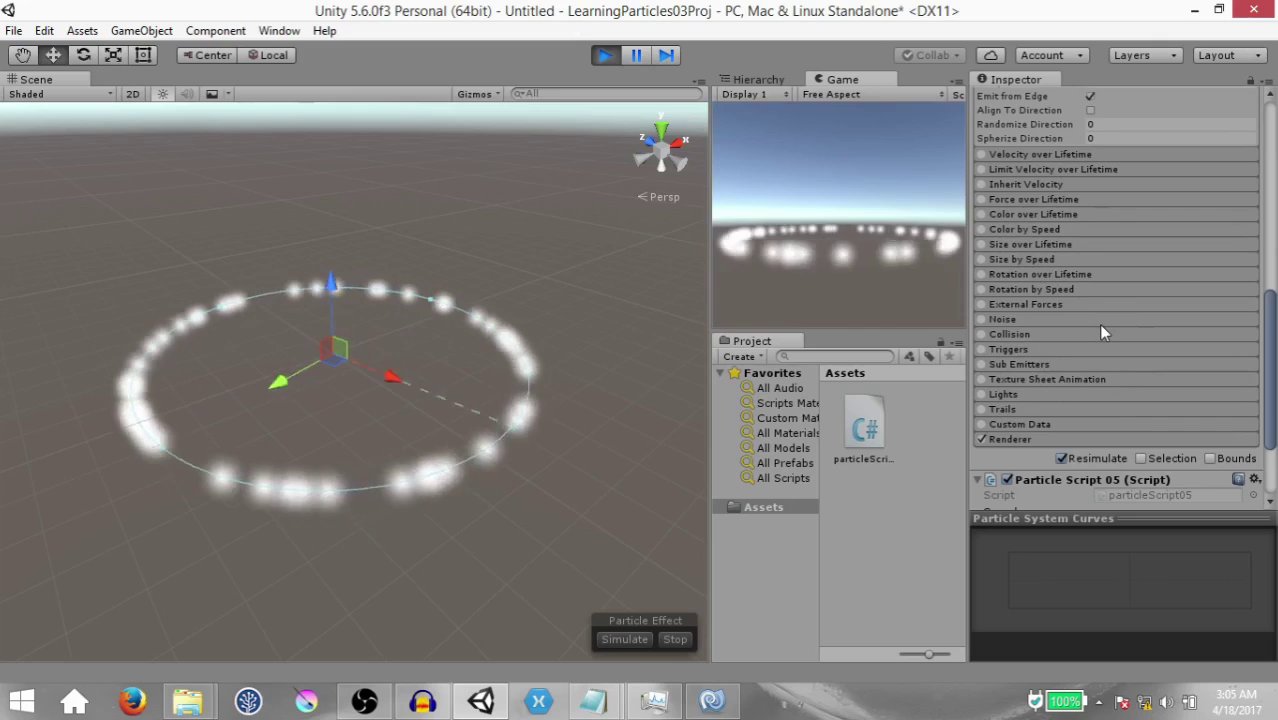
scroll(1100, 322, up, 2)
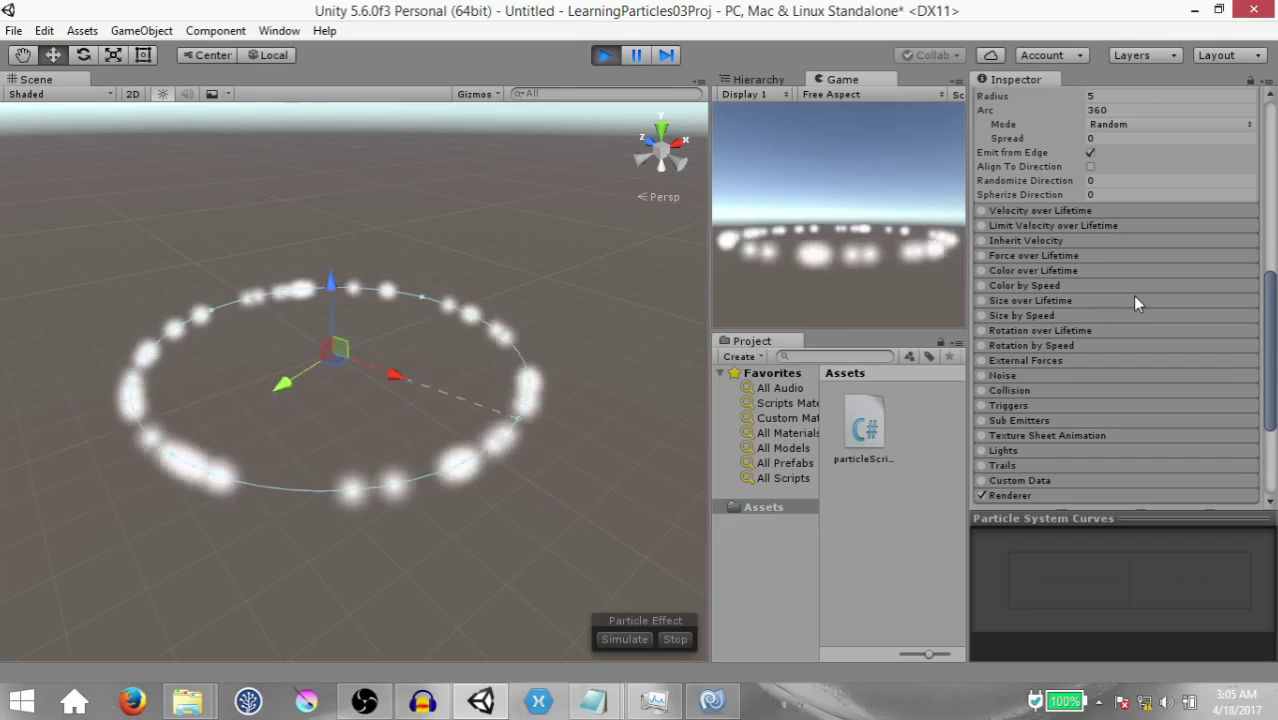
scroll(1100, 320, up, 3)
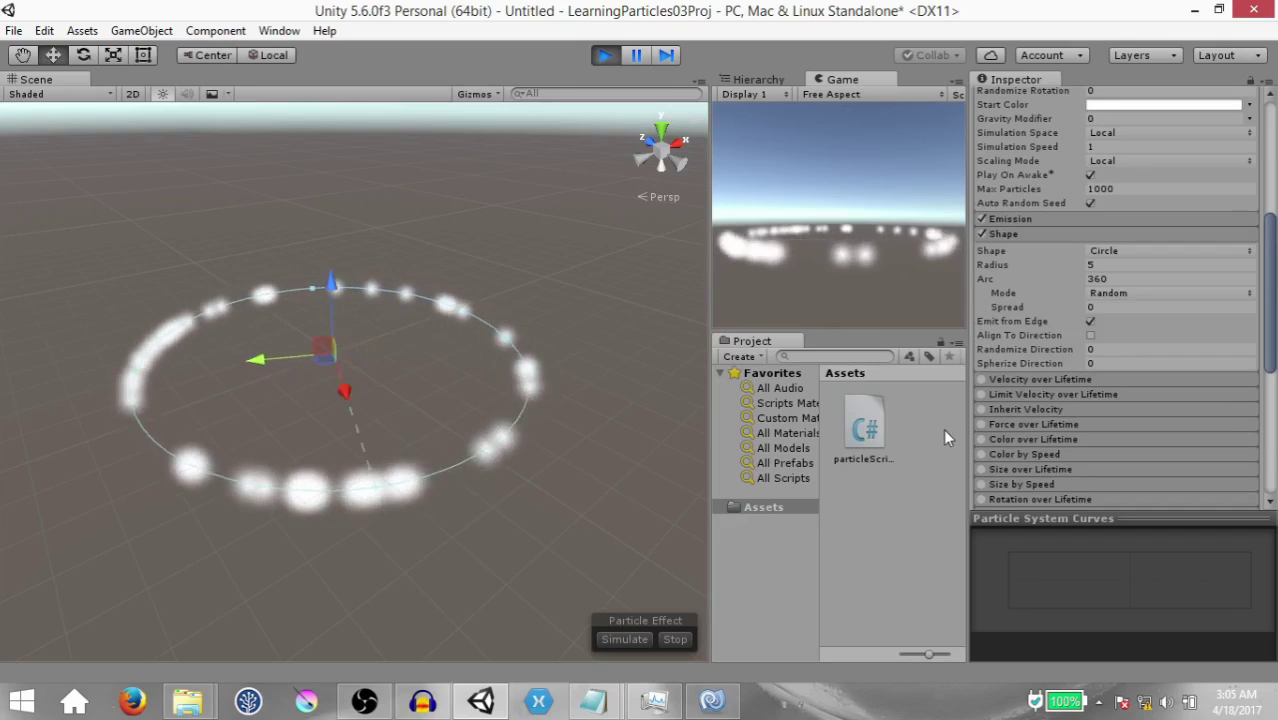
Create a new material in Assets named trailMat05
right_click(876, 517)
mouse_move(926, 171)
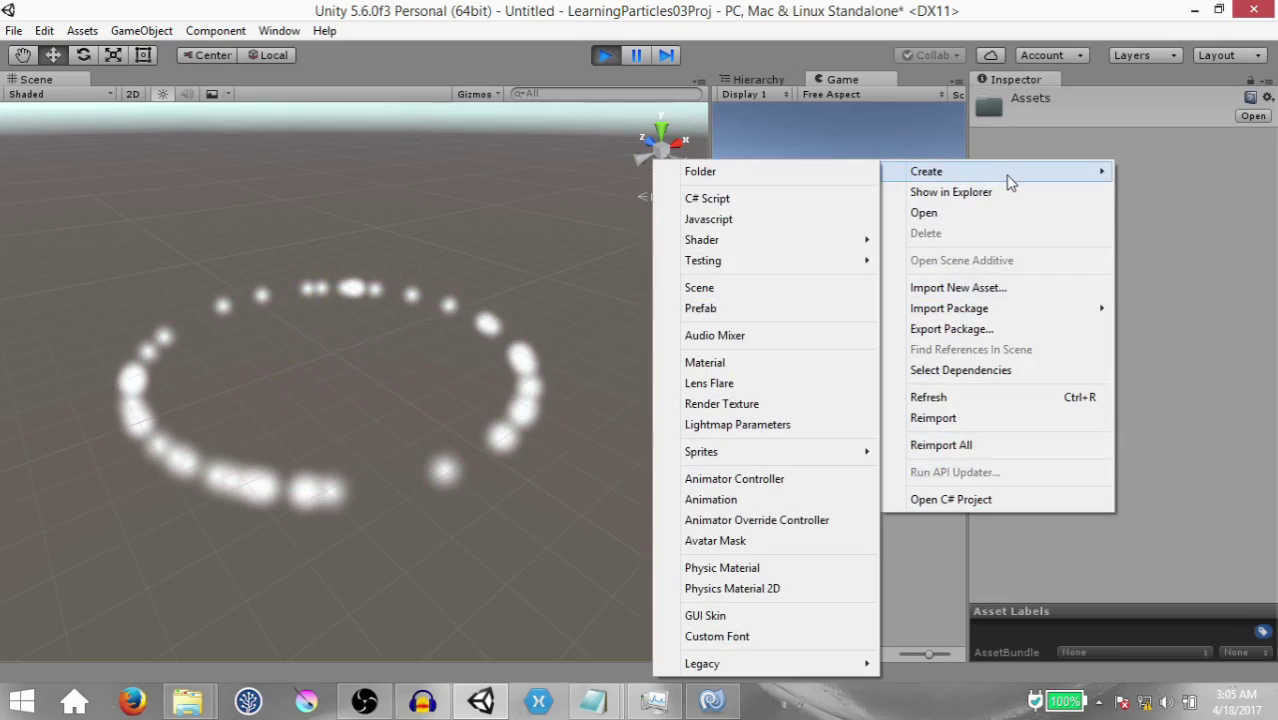
click(715, 362)
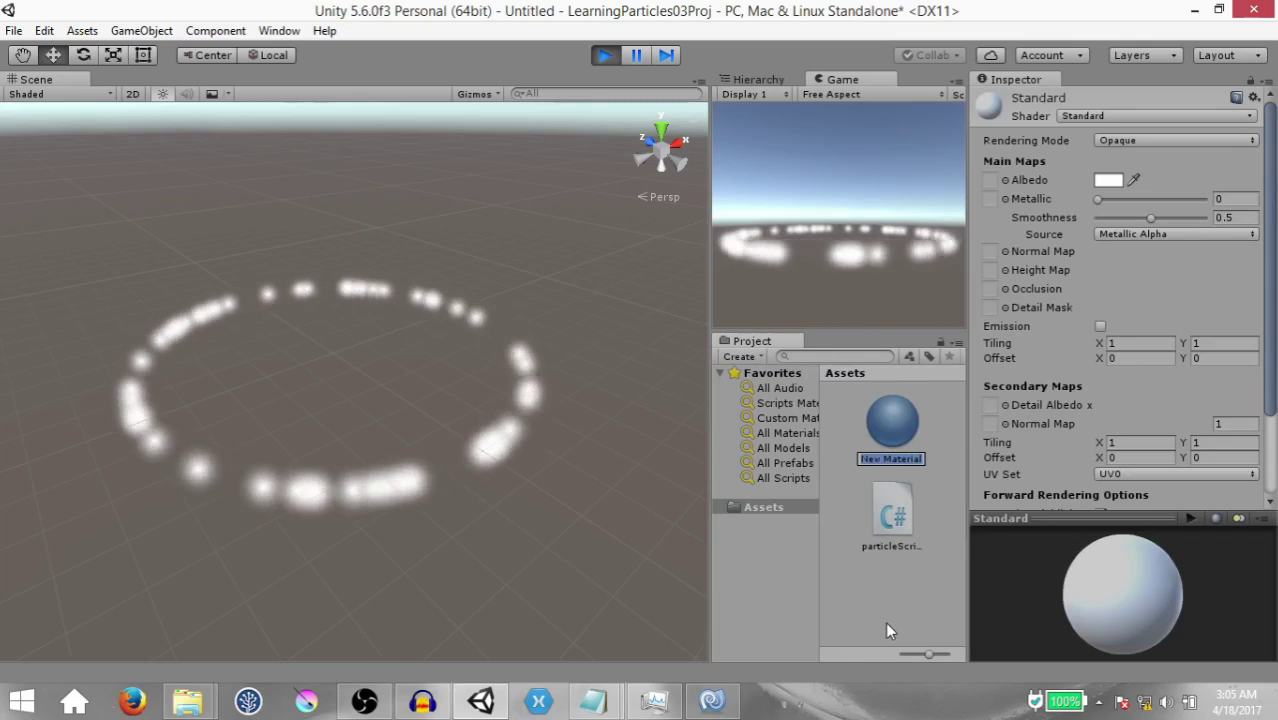
text(trailMat05)
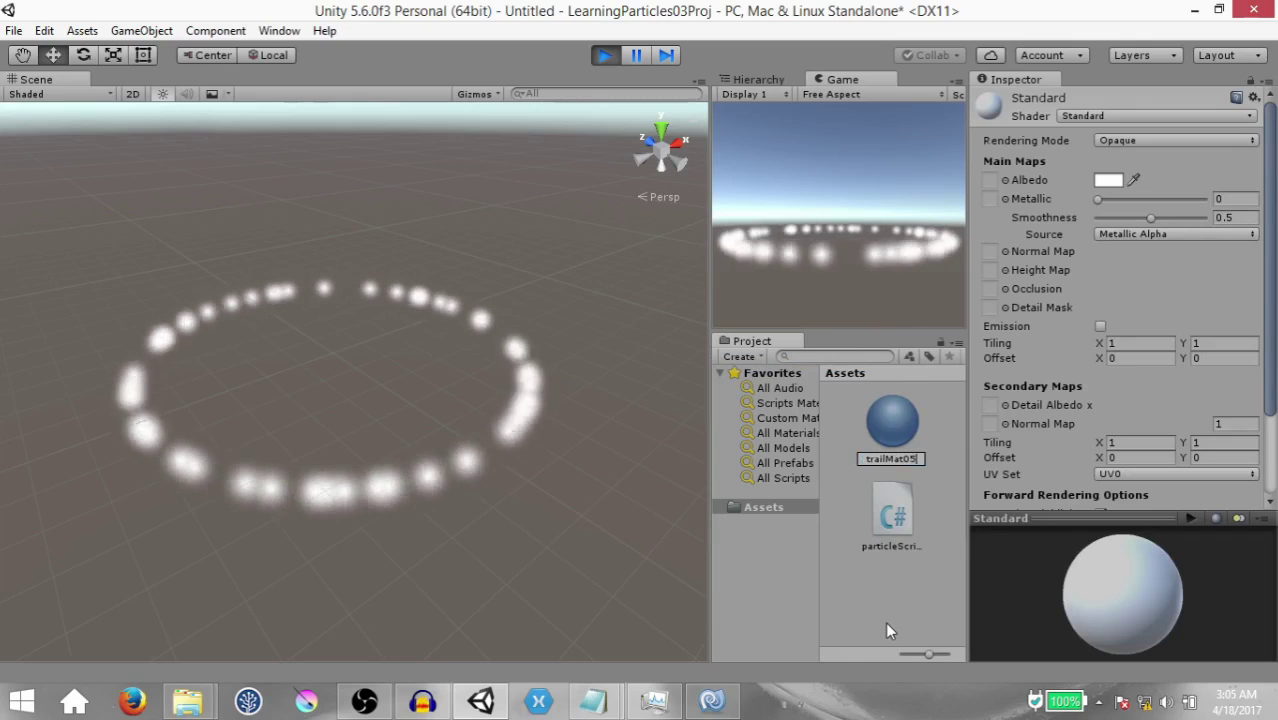
key(Return)
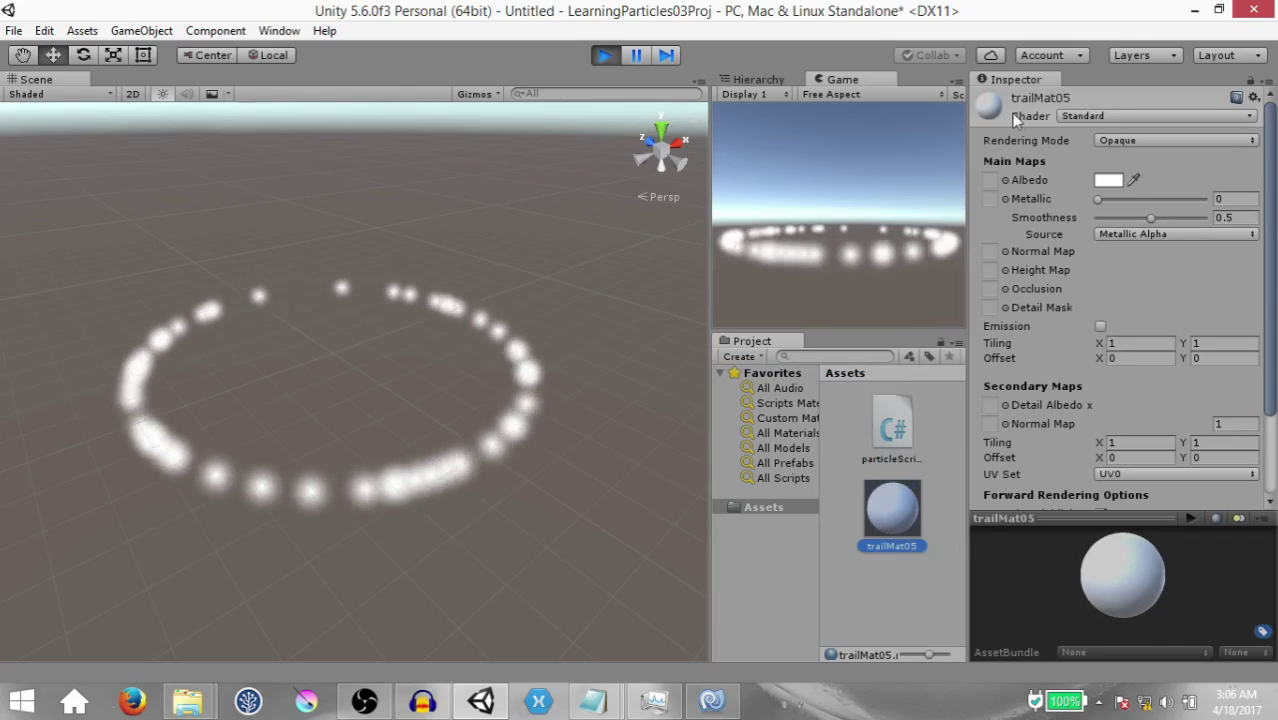
Give trailMat05 the Particles/Additive shader and the Default-Particle texture
click(1077, 115)
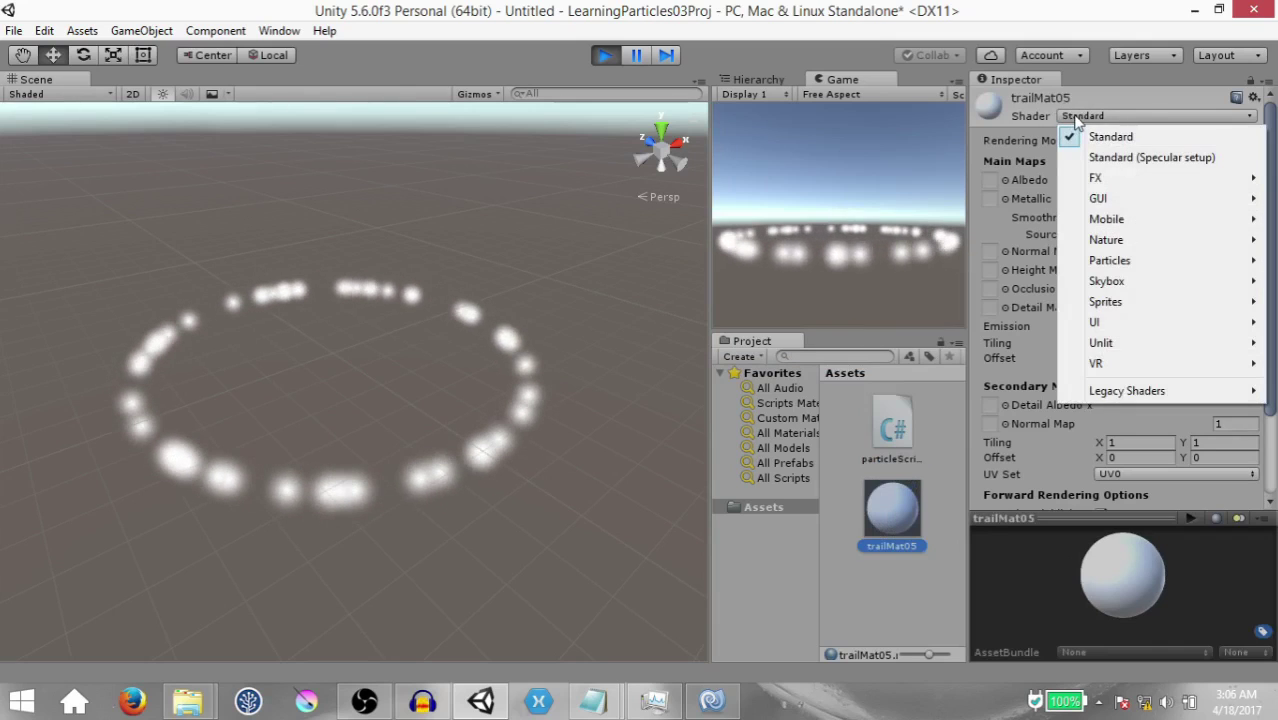
mouse_move(1130, 260)
click(979, 260)
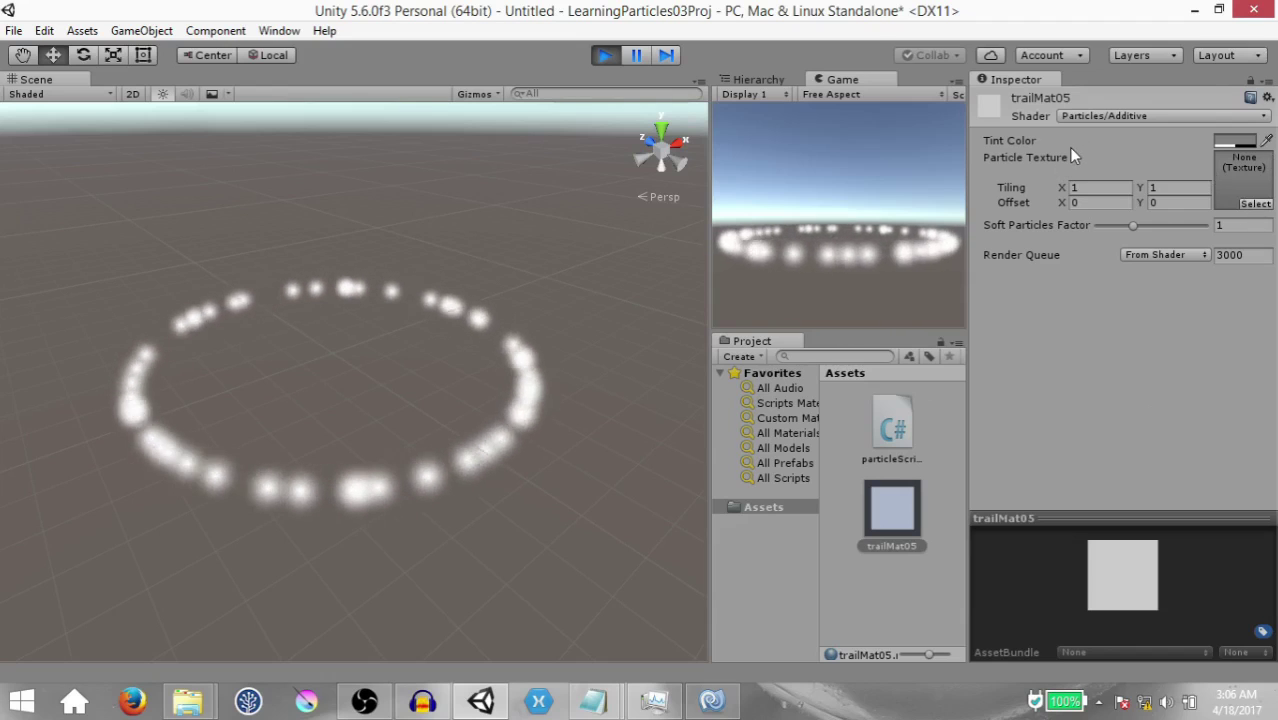
click(1258, 204)
click(833, 300)
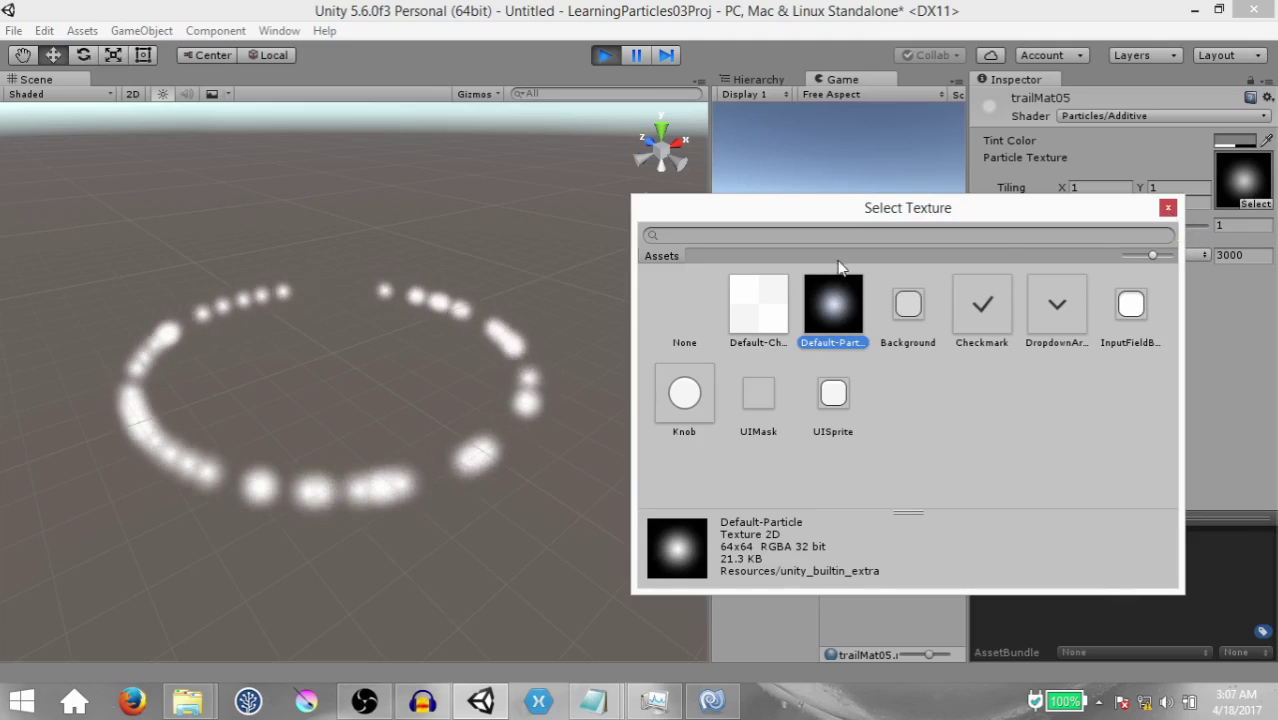
double_click(833, 305)
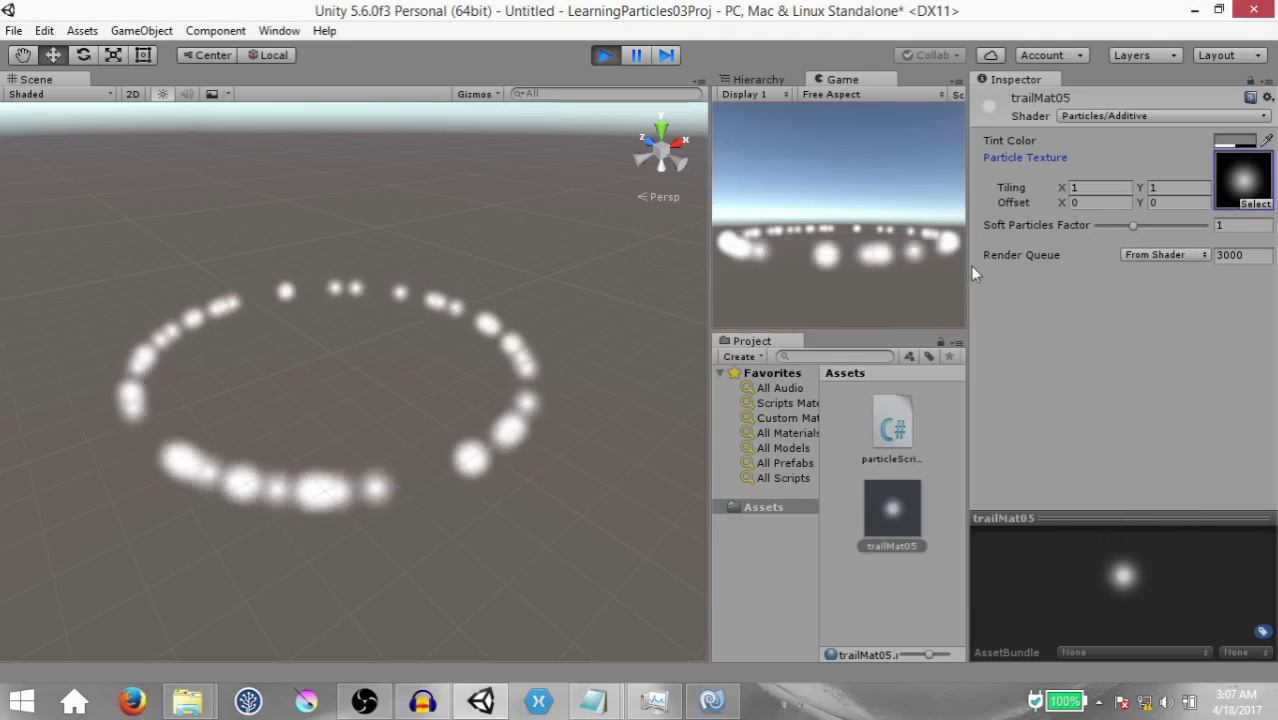
click(758, 79)
click(806, 170)
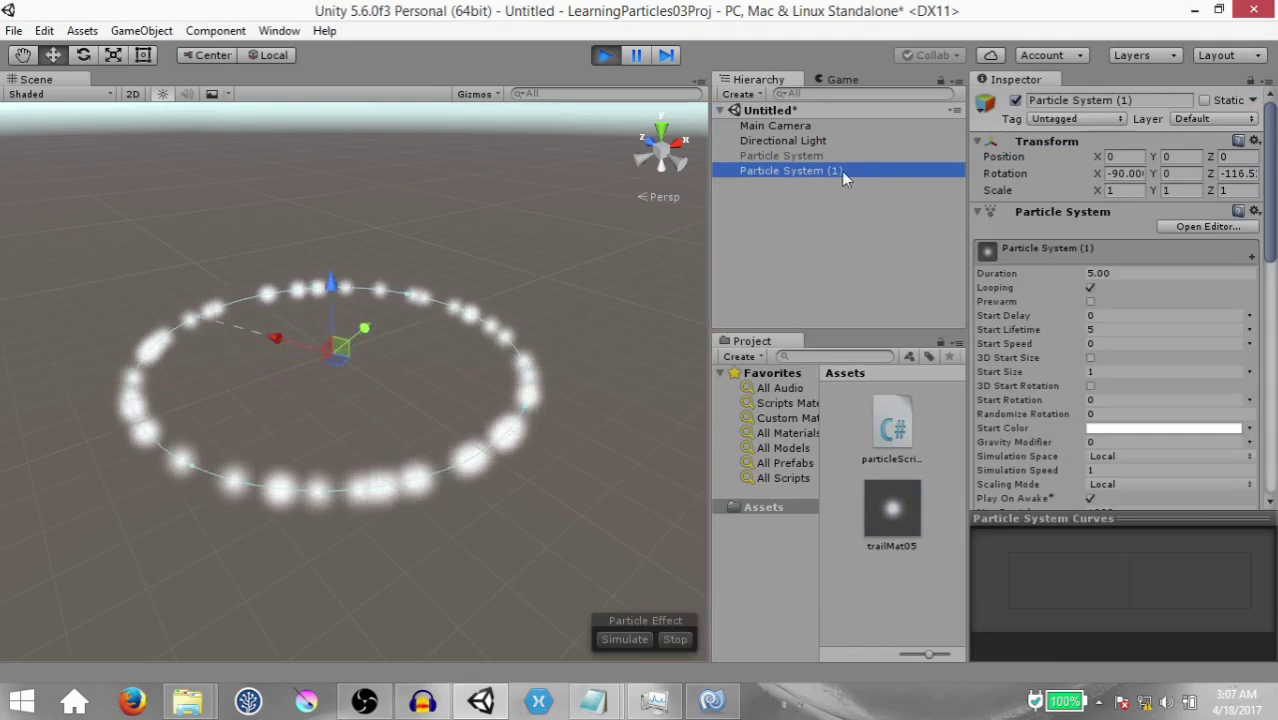
Enable Trails on Particle System (1) and drag trailMat05 into the Renderer's Trail Material slot
scroll(1127, 119, down, 10)
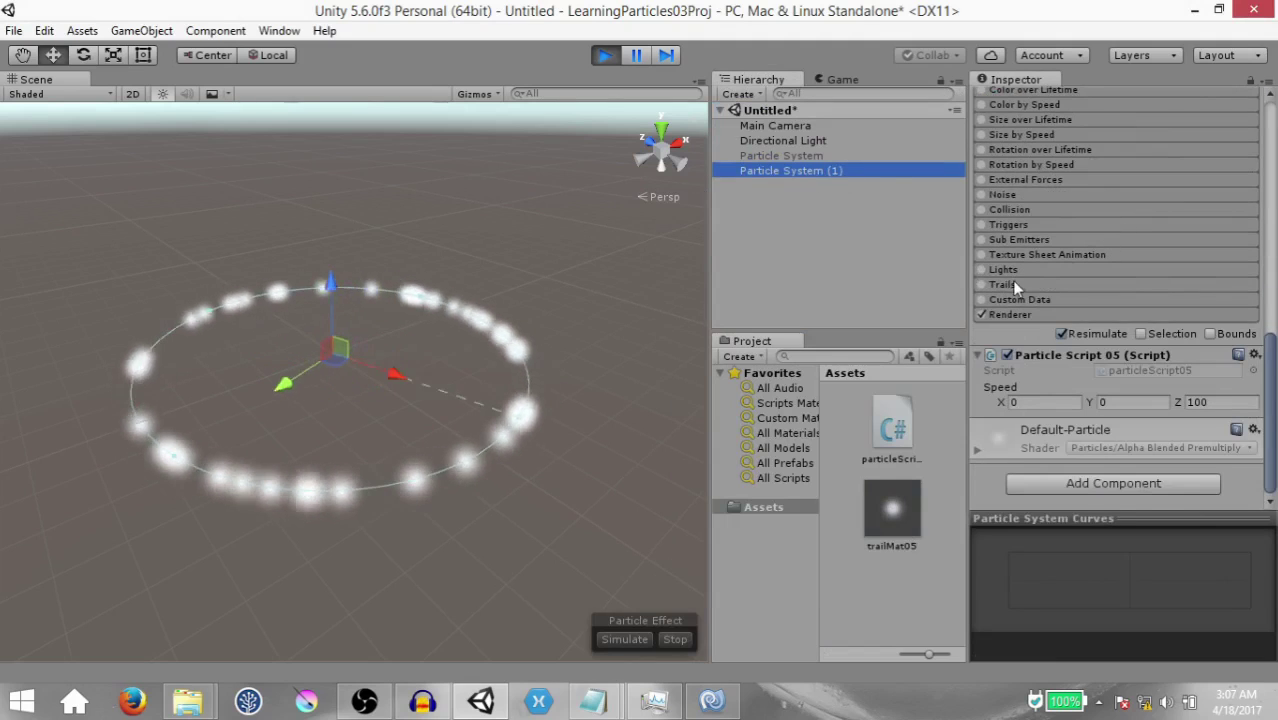
click(1012, 285)
click(980, 284)
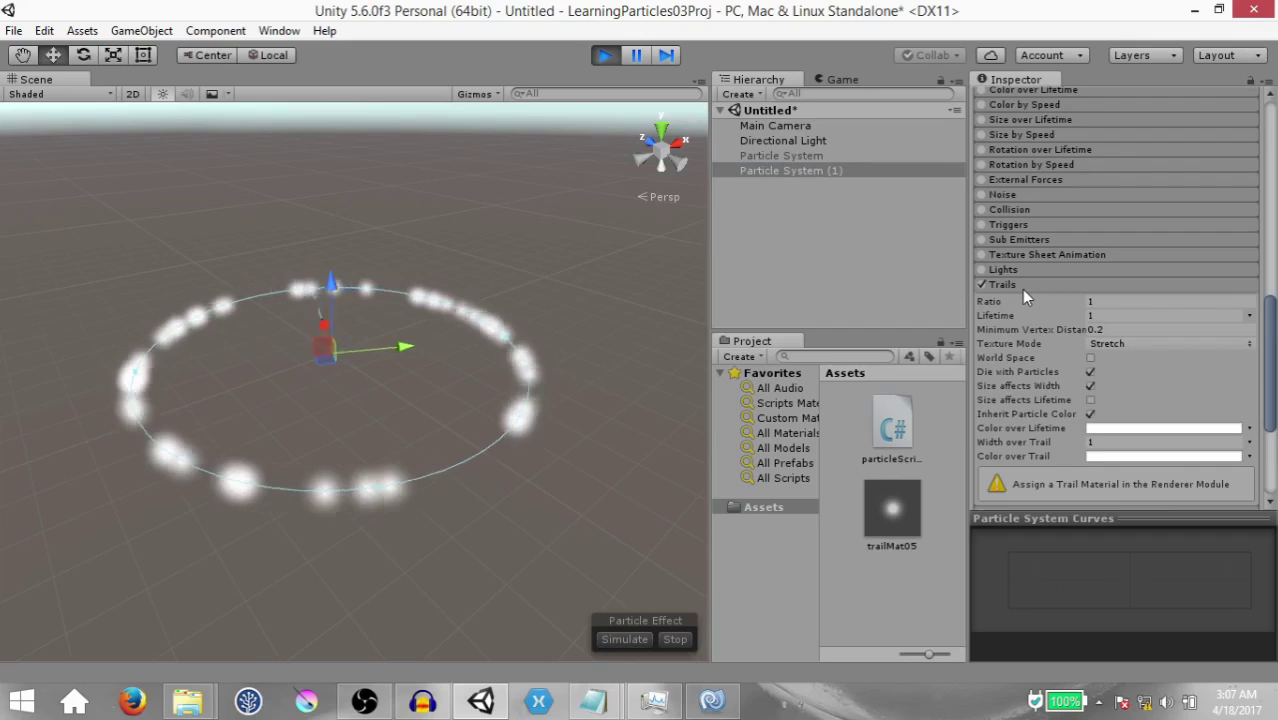
scroll(1021, 289, down, 3)
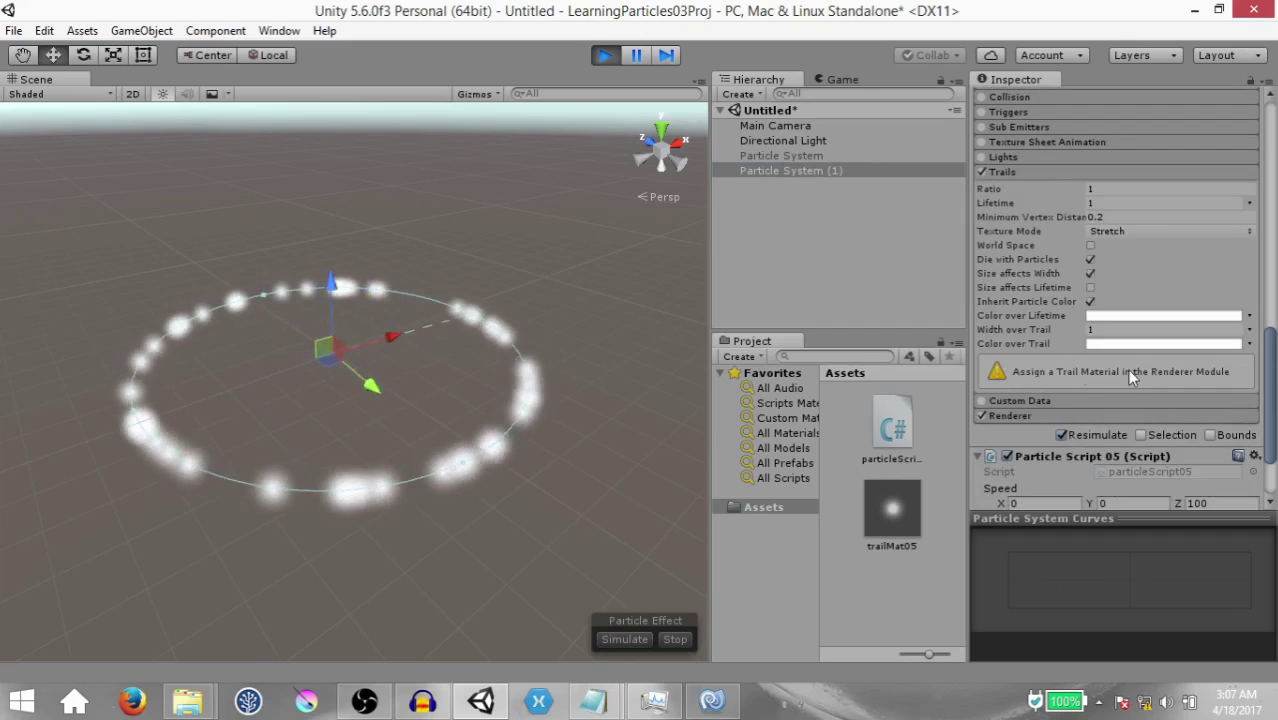
click(1007, 413)
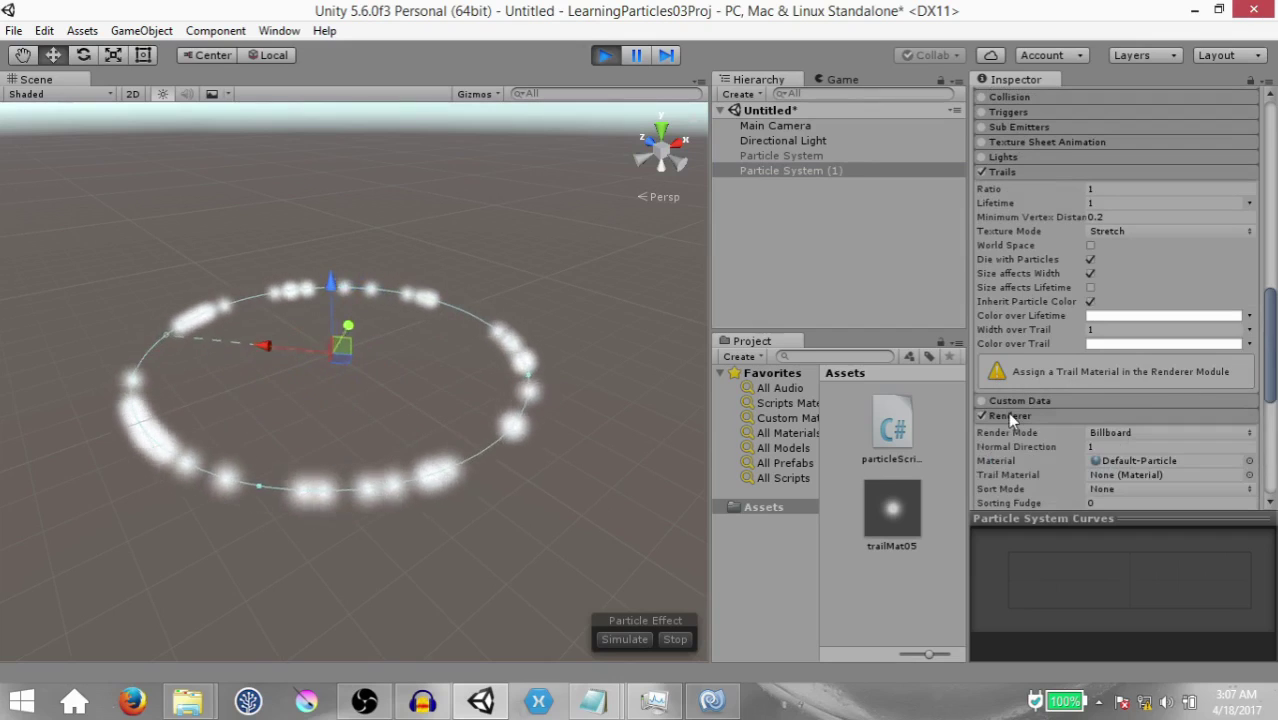
scroll(1231, 316, down, 3)
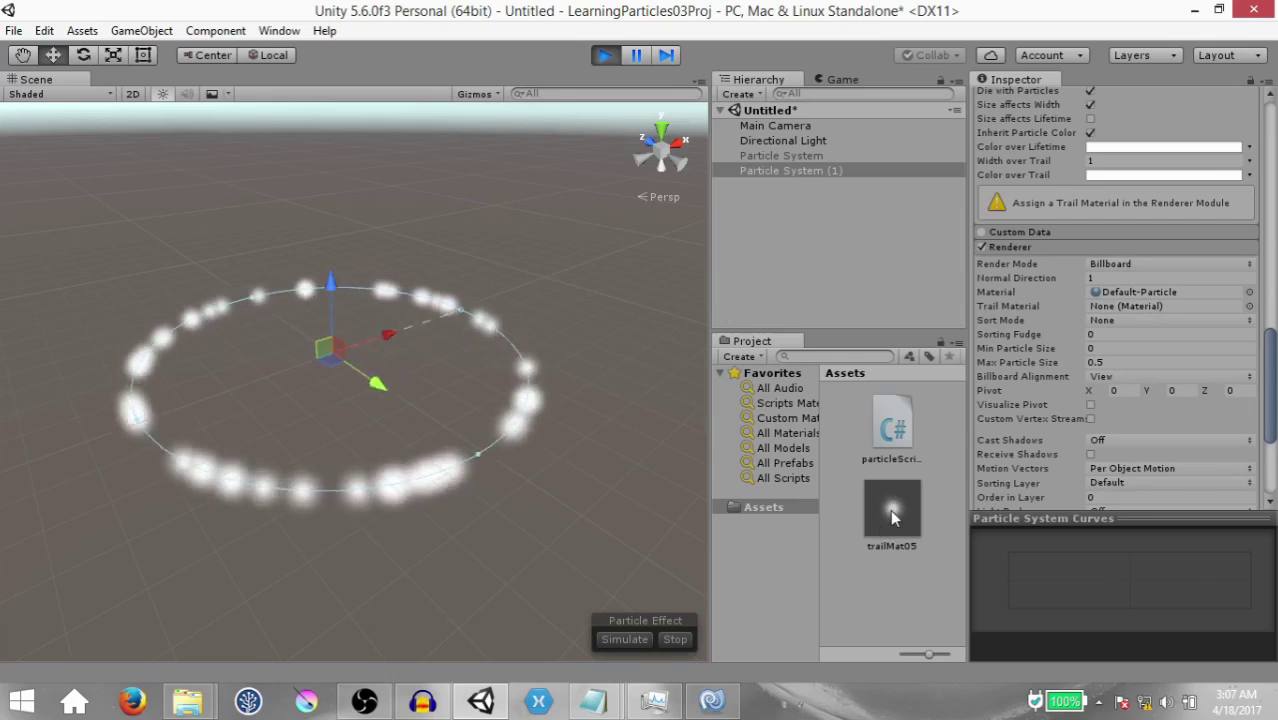
drag(891, 511, 1114, 305)
scroll(1114, 305, up, 3)
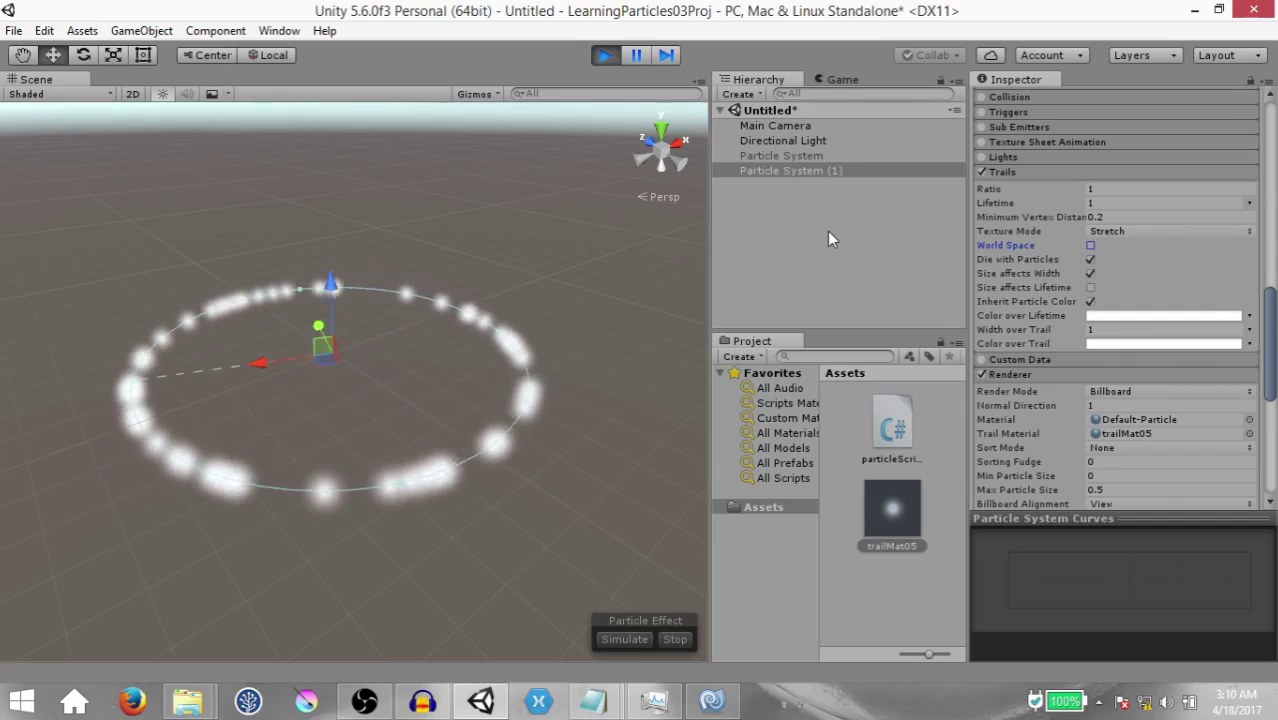
Switch the particle trails to World Space so the ring draws a continuous band
click(1090, 245)
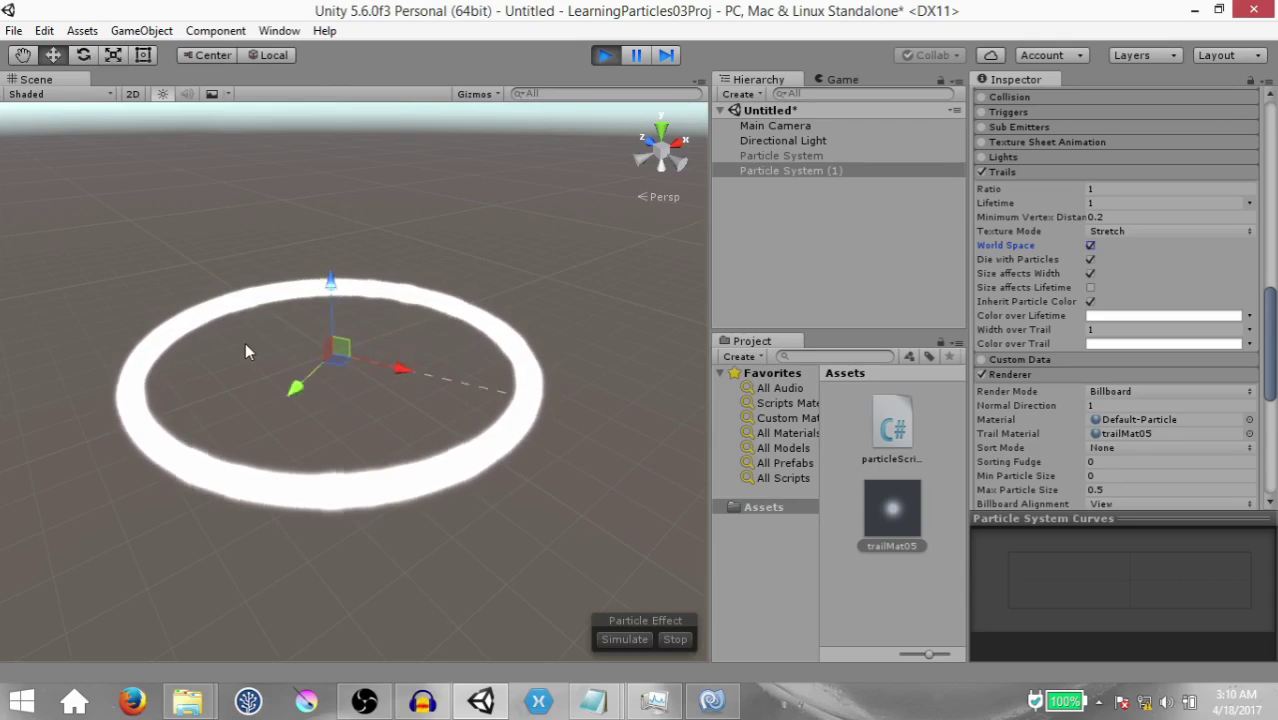
scroll(192, 416, up, 2)
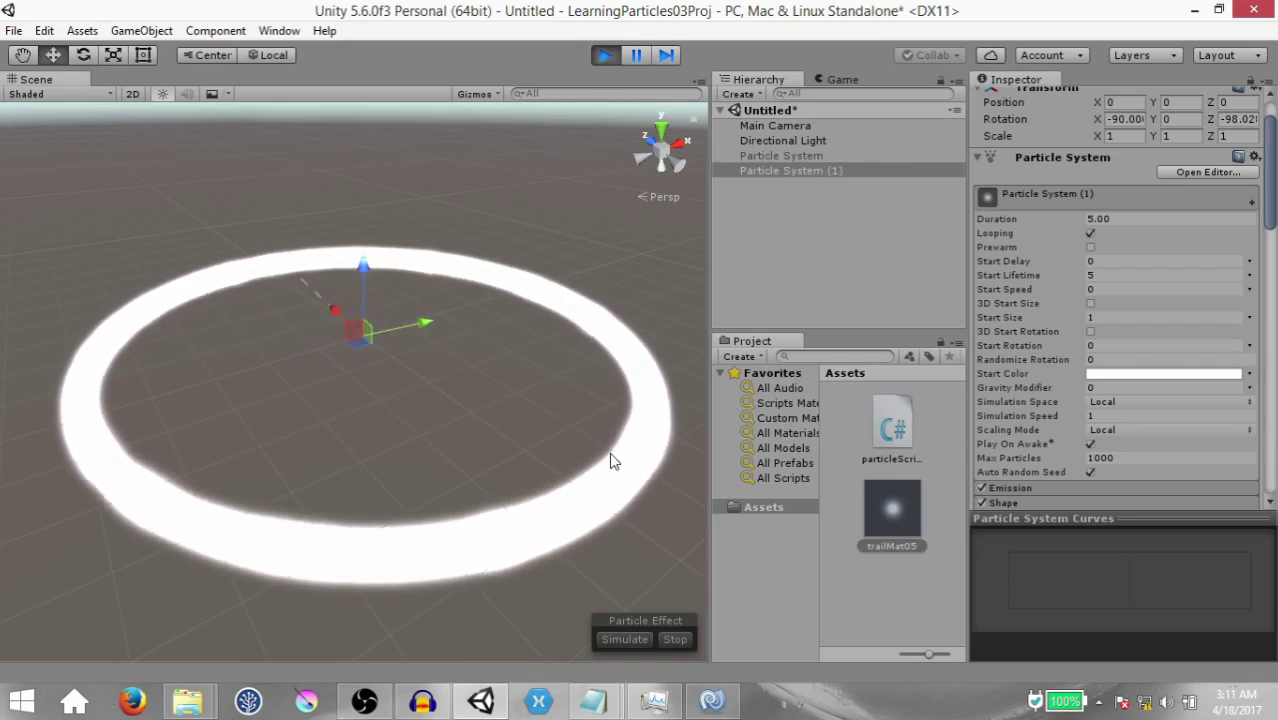
Set Start Lifetime to 1 and make the Start Color fully transparent (alpha 0)
click(1186, 277)
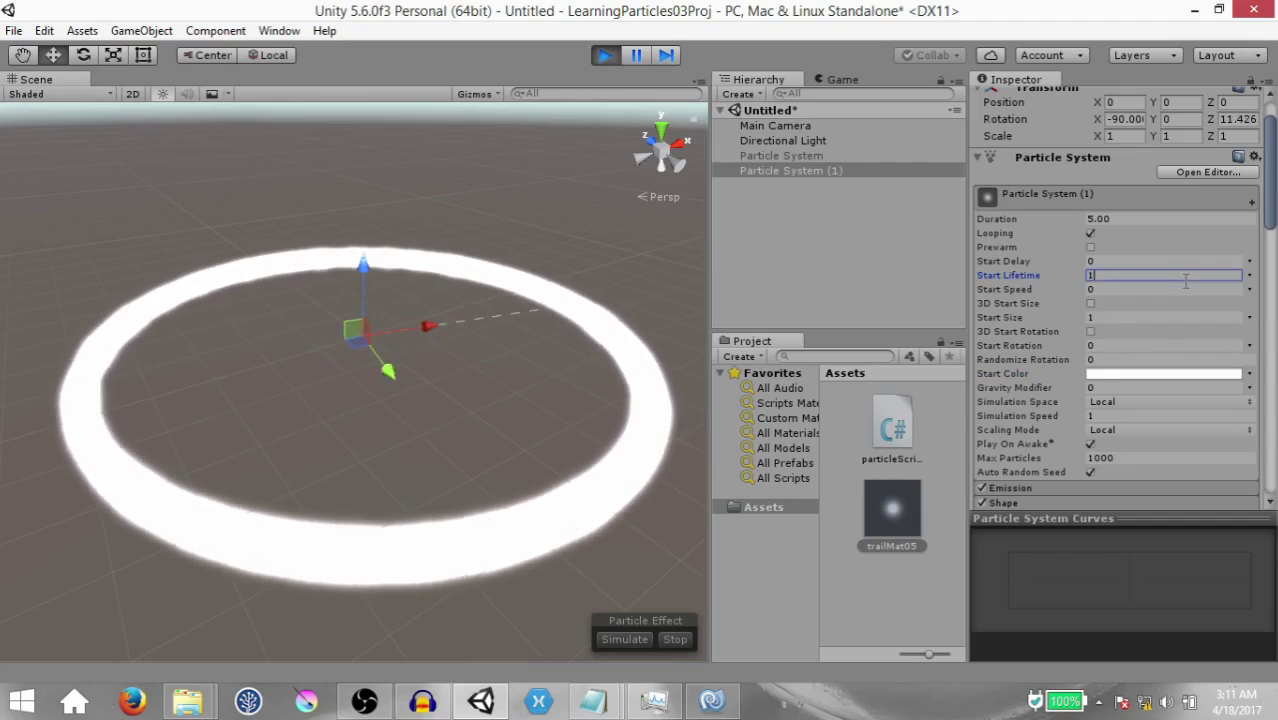
text(1)
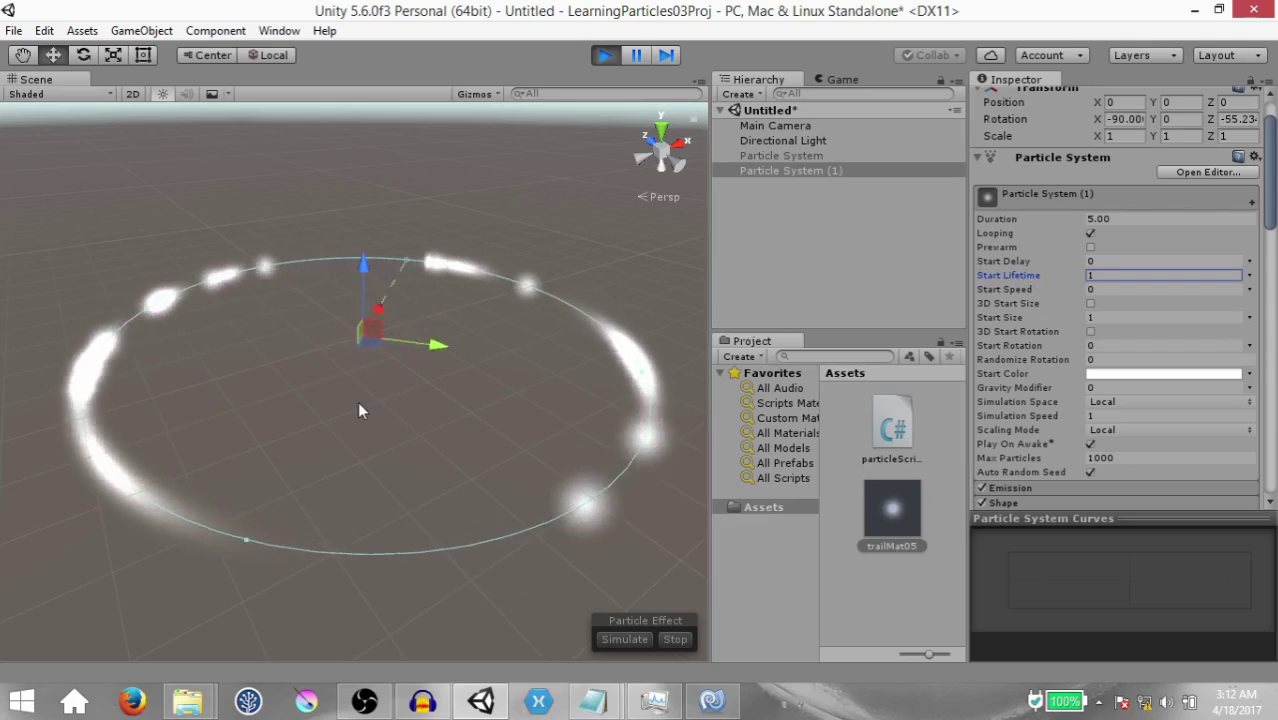
click(1132, 375)
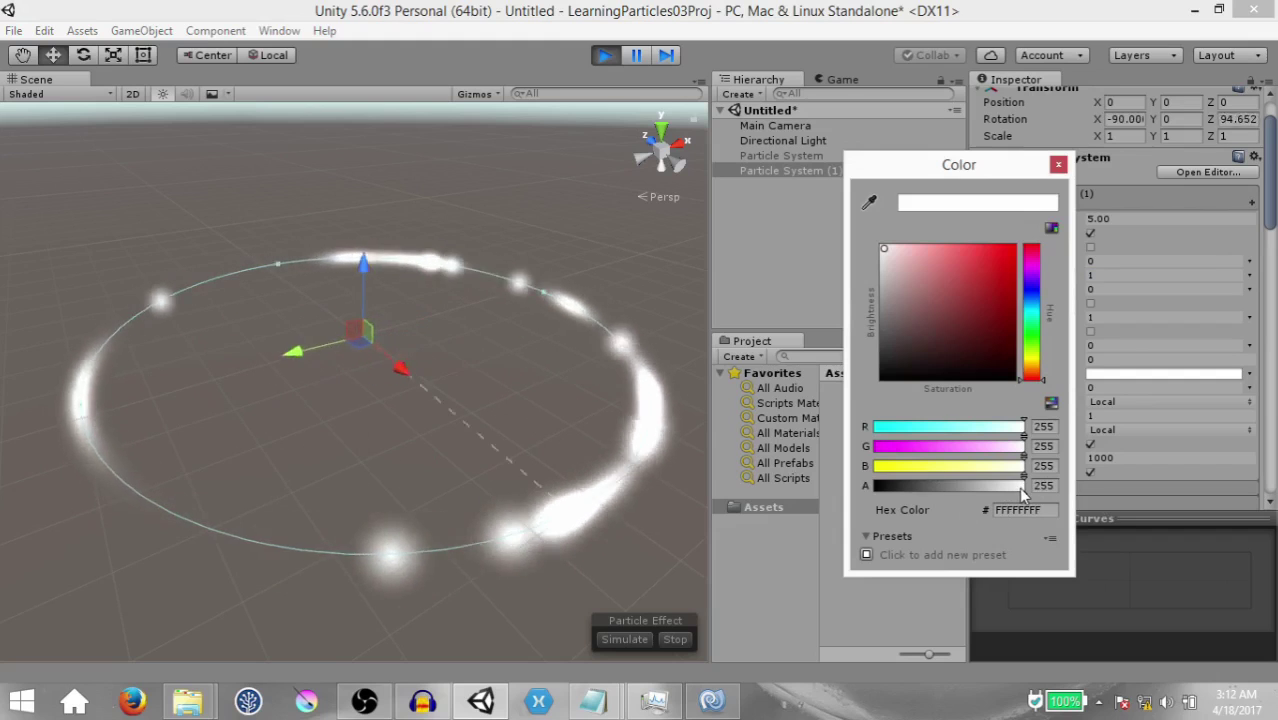
drag(1018, 490, 843, 497)
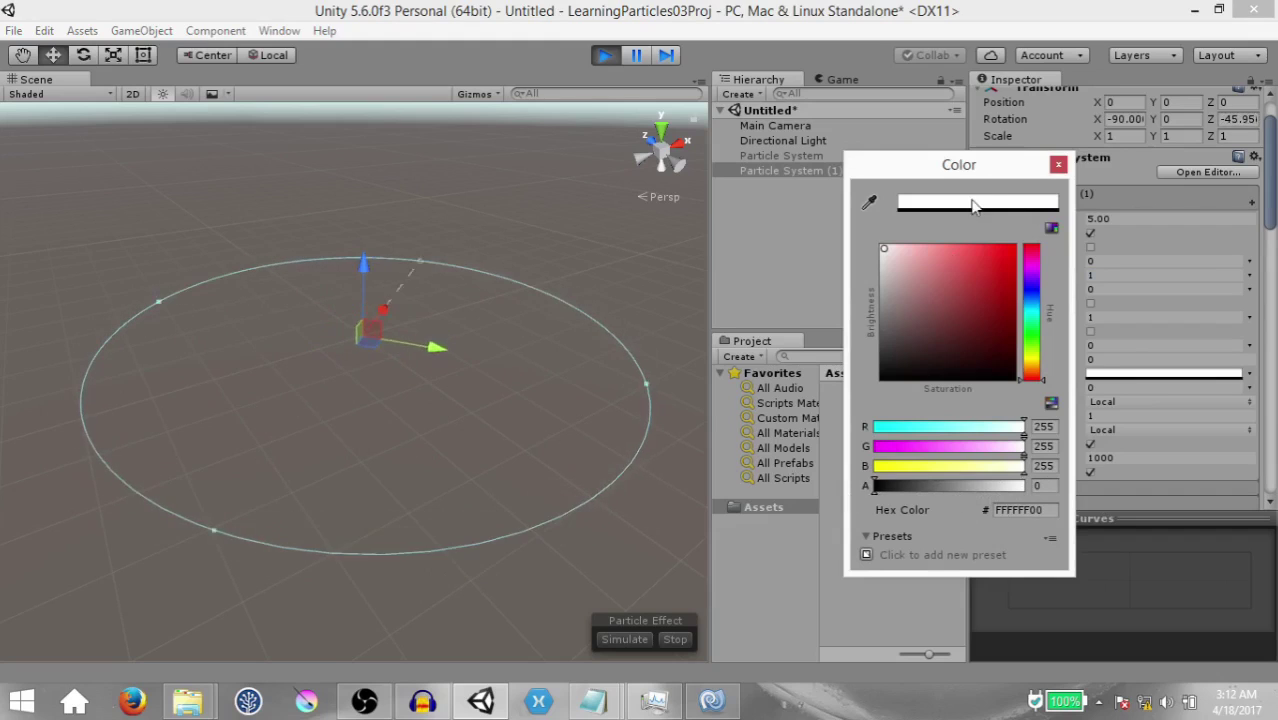
click(1058, 164)
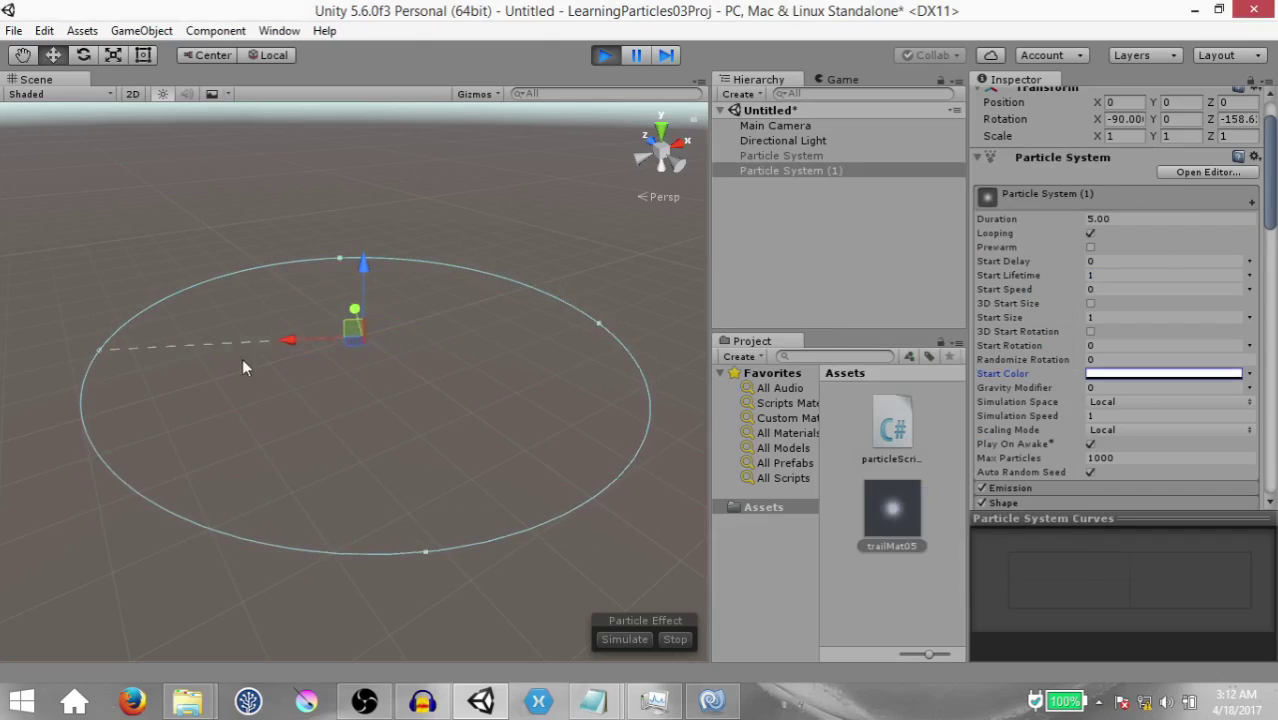
scroll(1132, 395, down, 15)
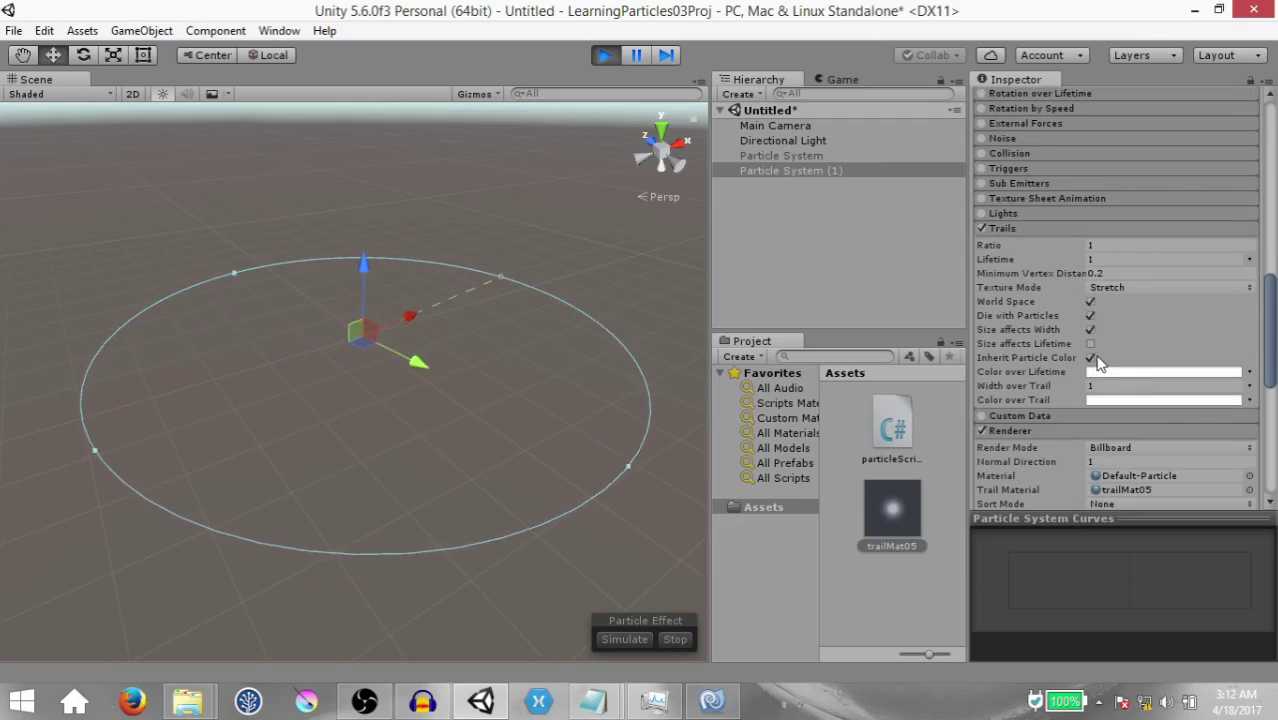
Turn off Inherit Particle Color and Die with Particles in the Trails module
click(1091, 358)
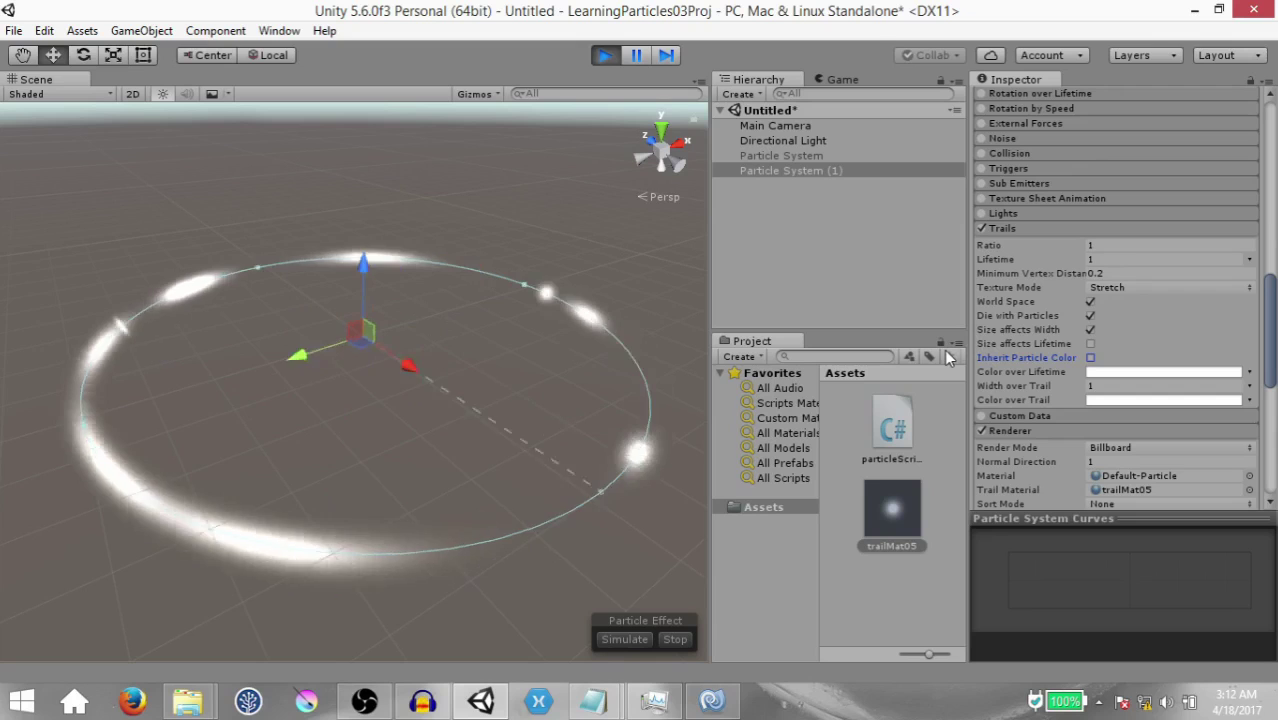
scroll(1000, 250, up, 10)
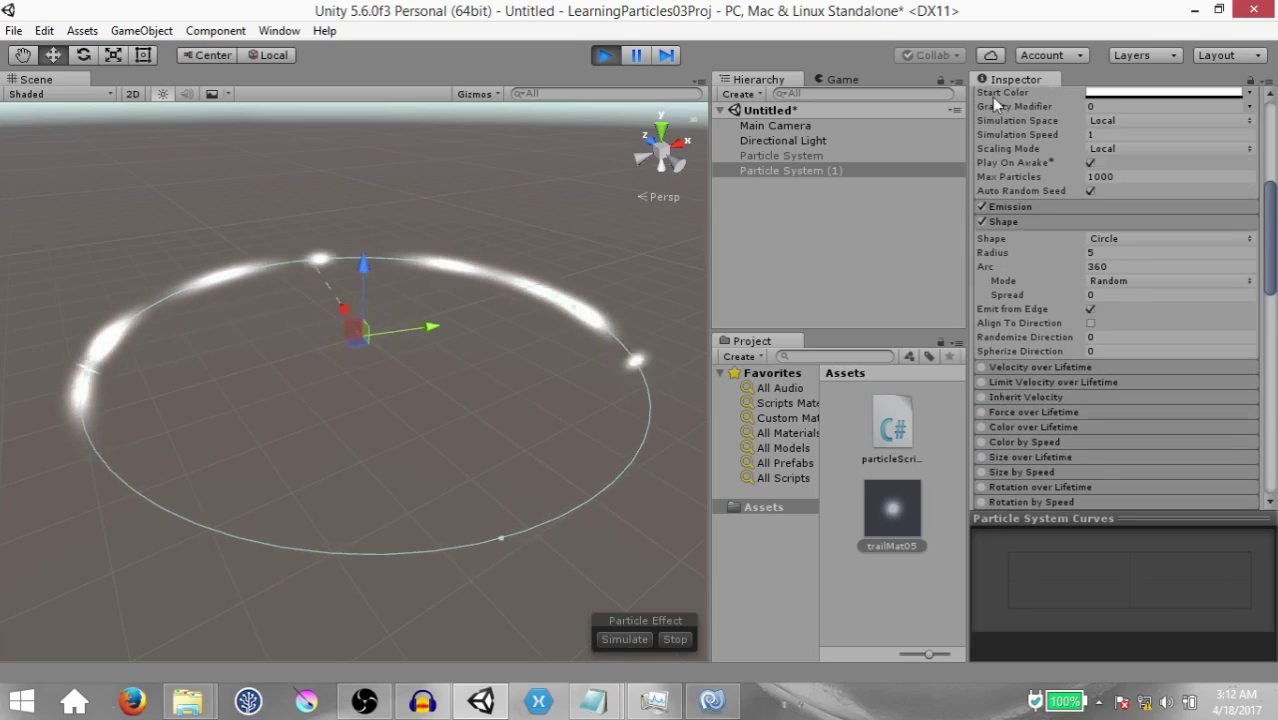
scroll(1030, 150, down, 12)
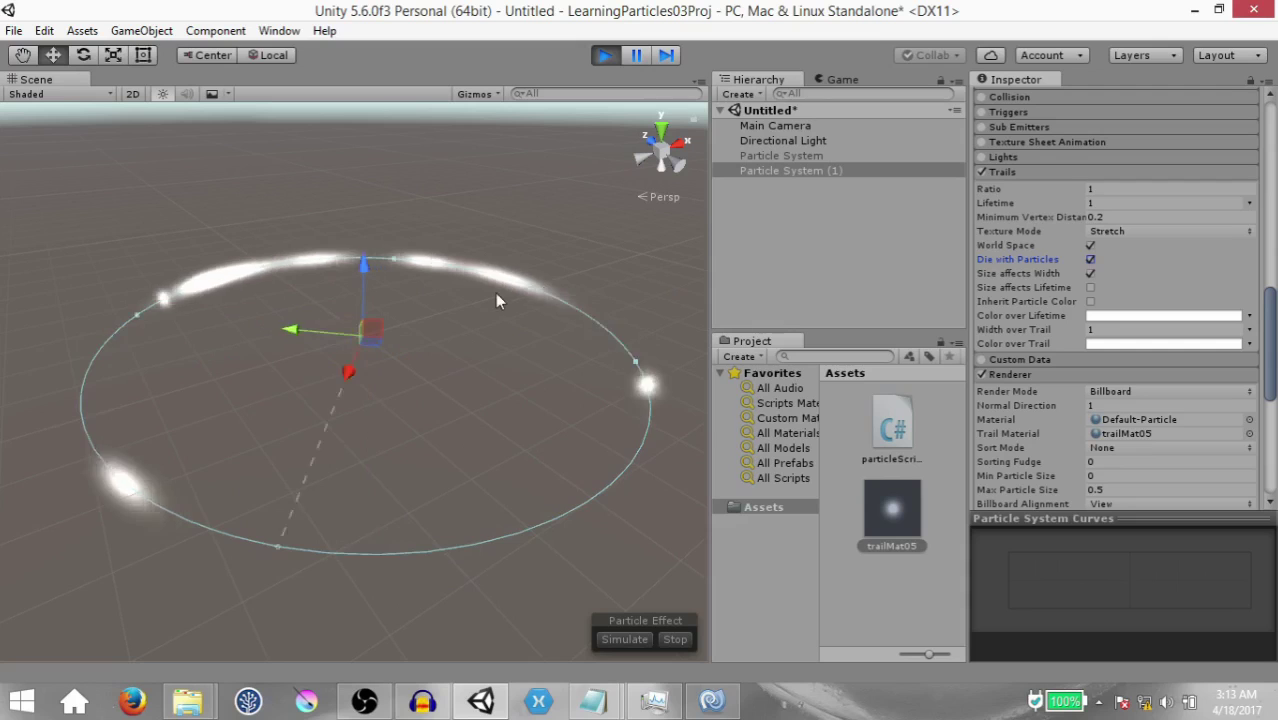
click(1091, 260)
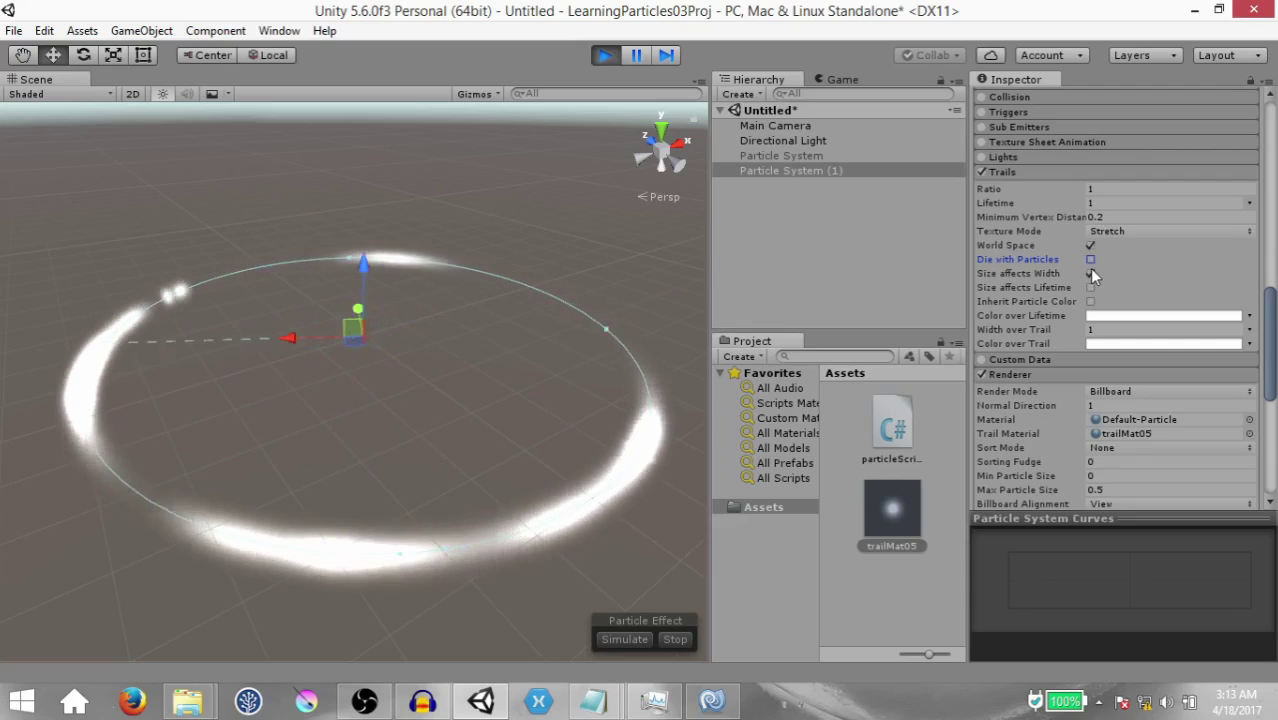
scroll(1101, 264, up, 5)
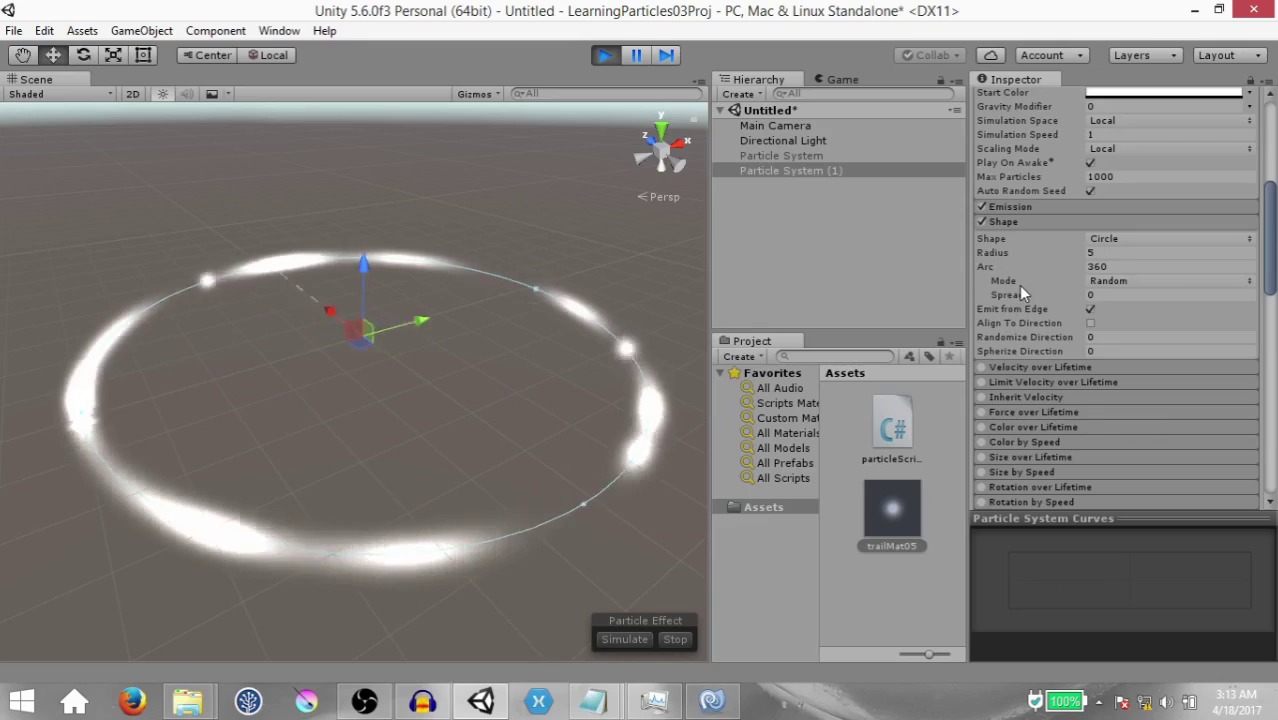
Set the Shape mode to Loop and Emission Rate over Time to 50
click(1125, 281)
click(1130, 321)
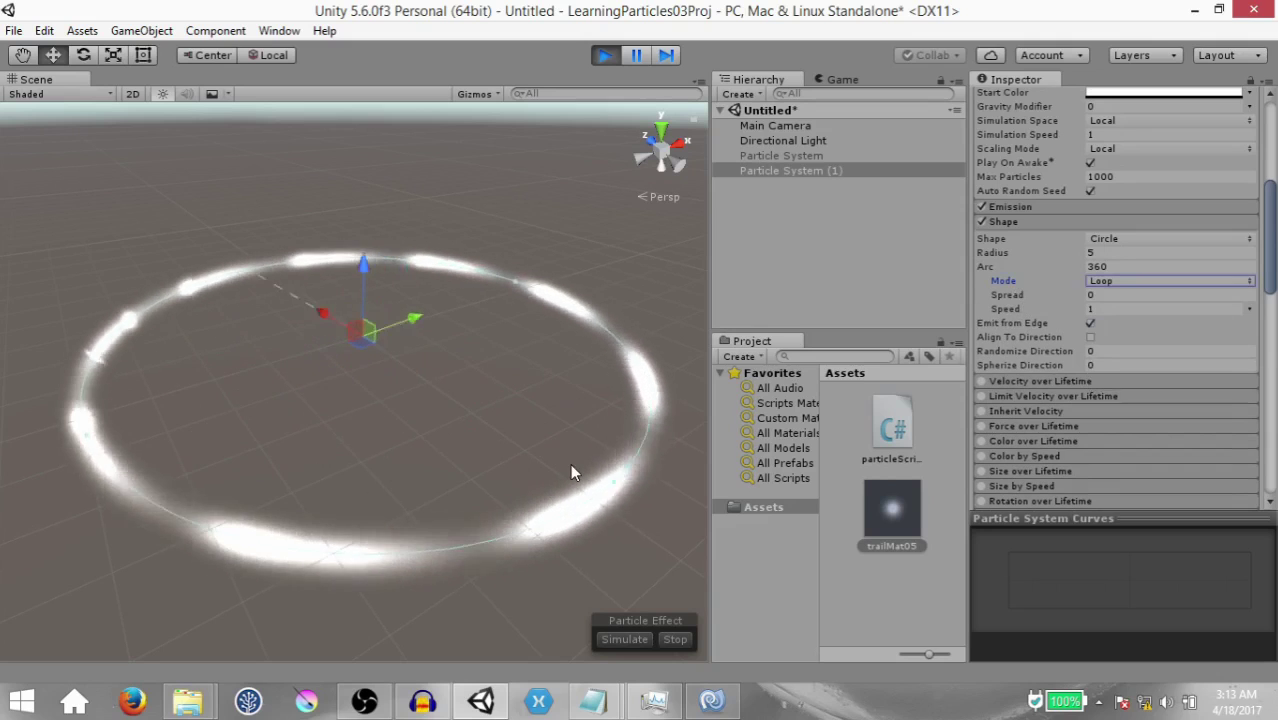
click(1070, 207)
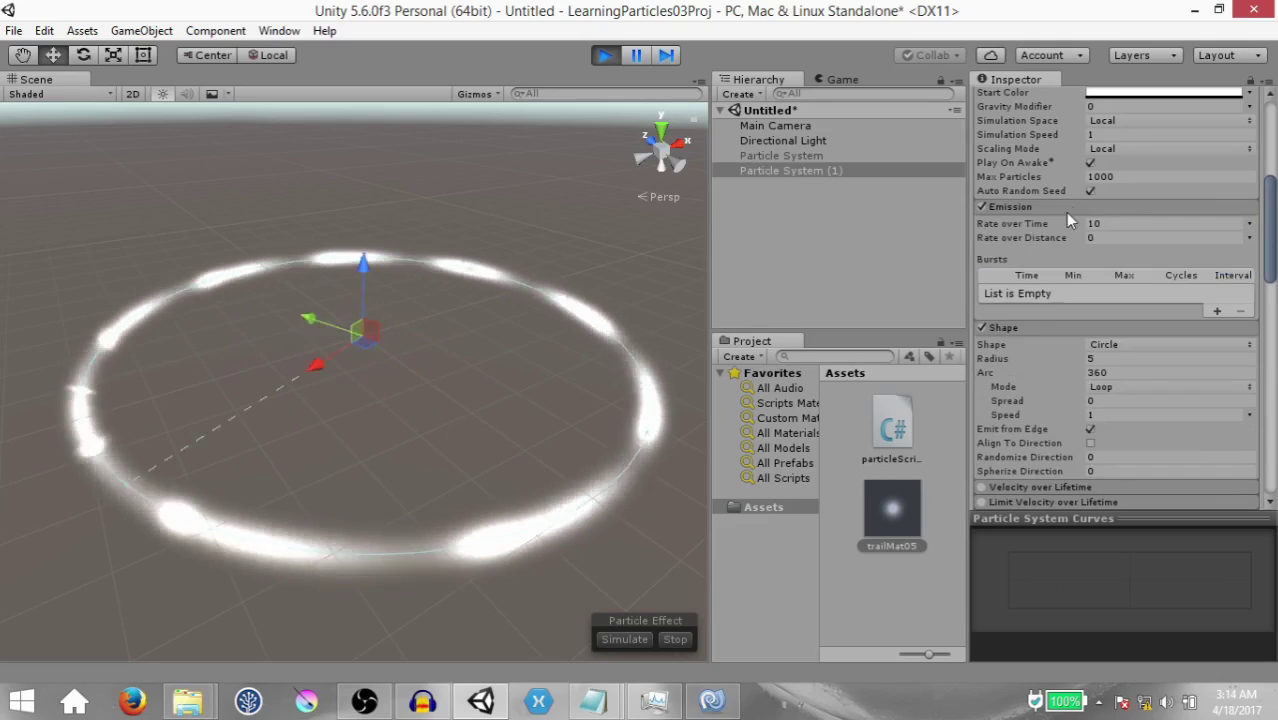
click(1110, 224)
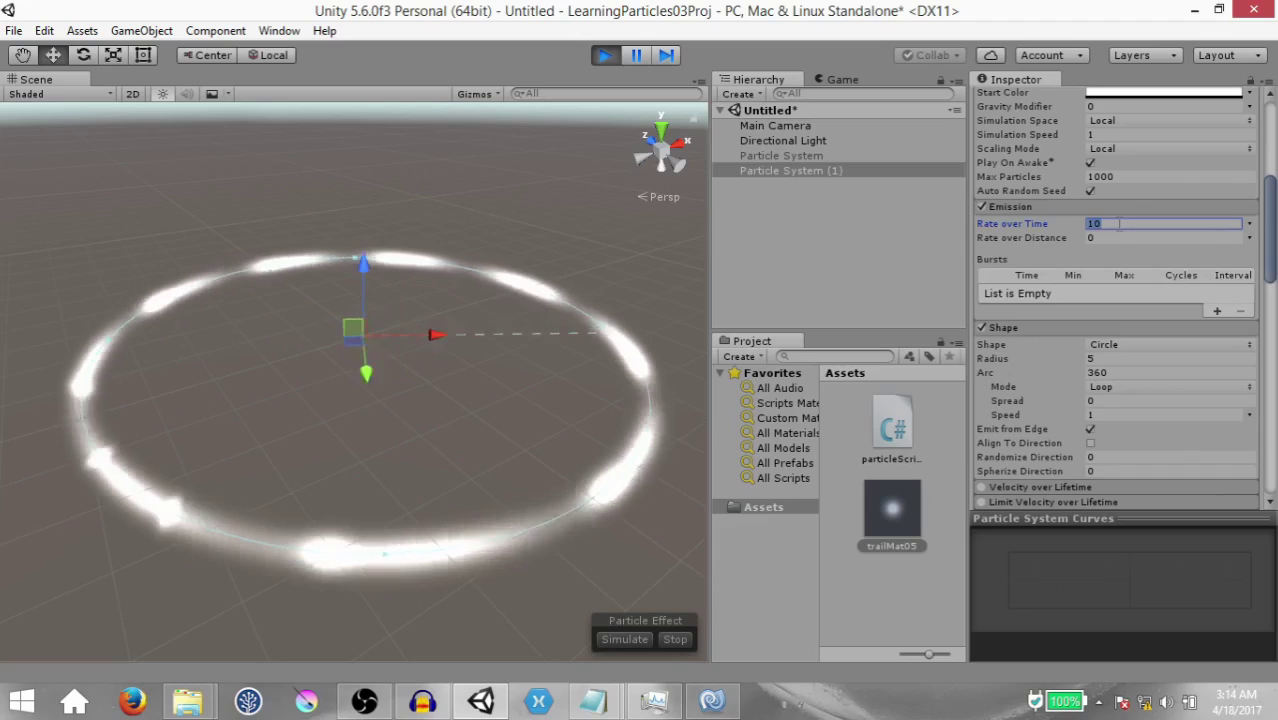
text(50)
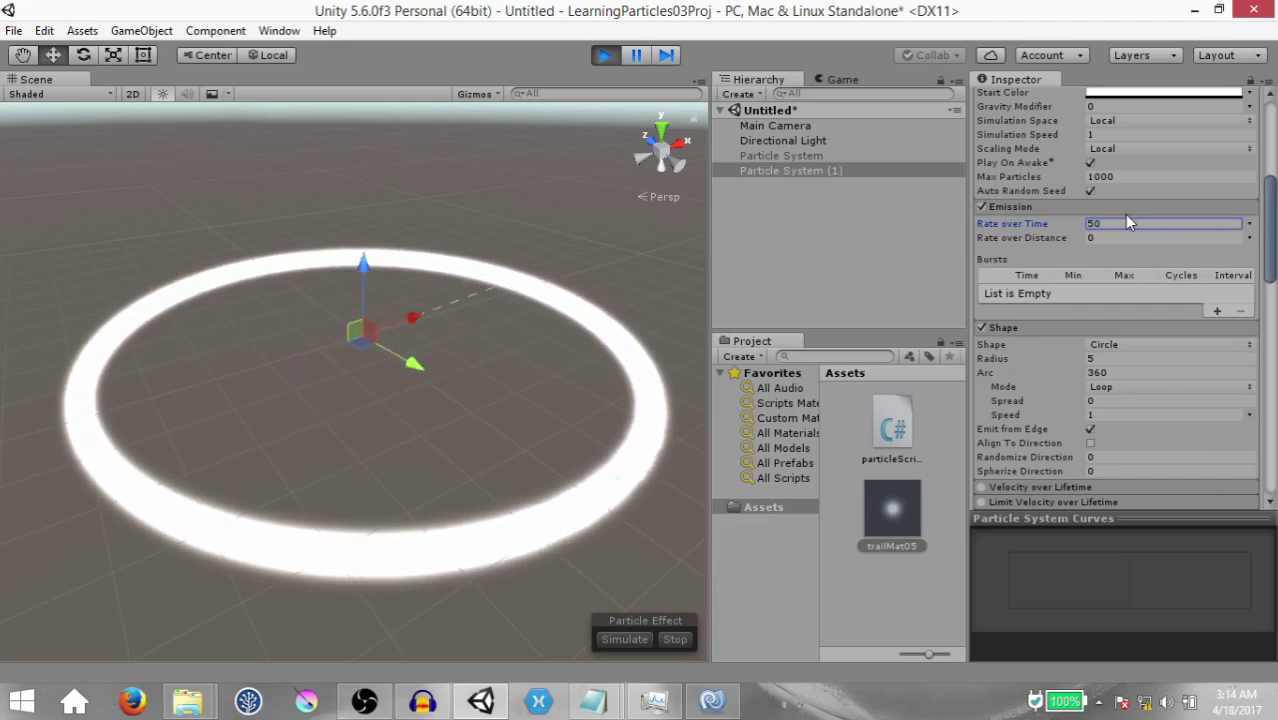
scroll(1056, 314, up, 5)
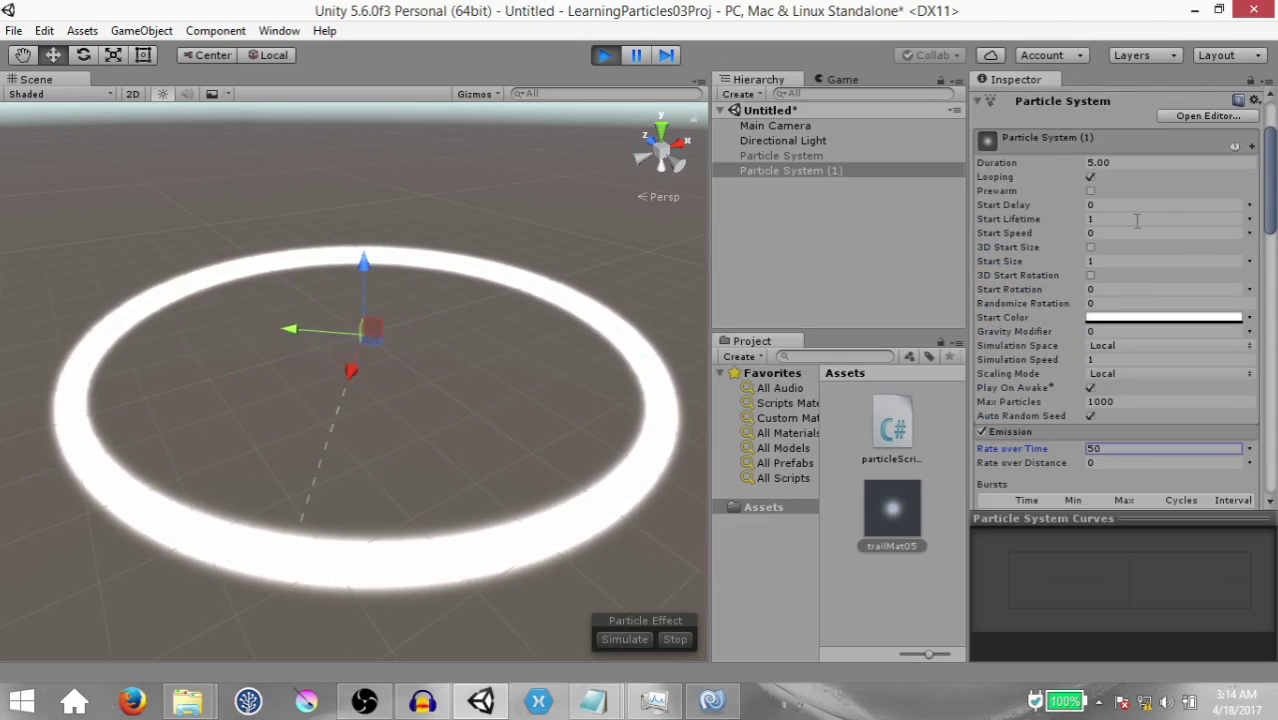
Set Start Lifetime to 5 and Rate over Time to 20, then orbit around the ring
click(1121, 218)
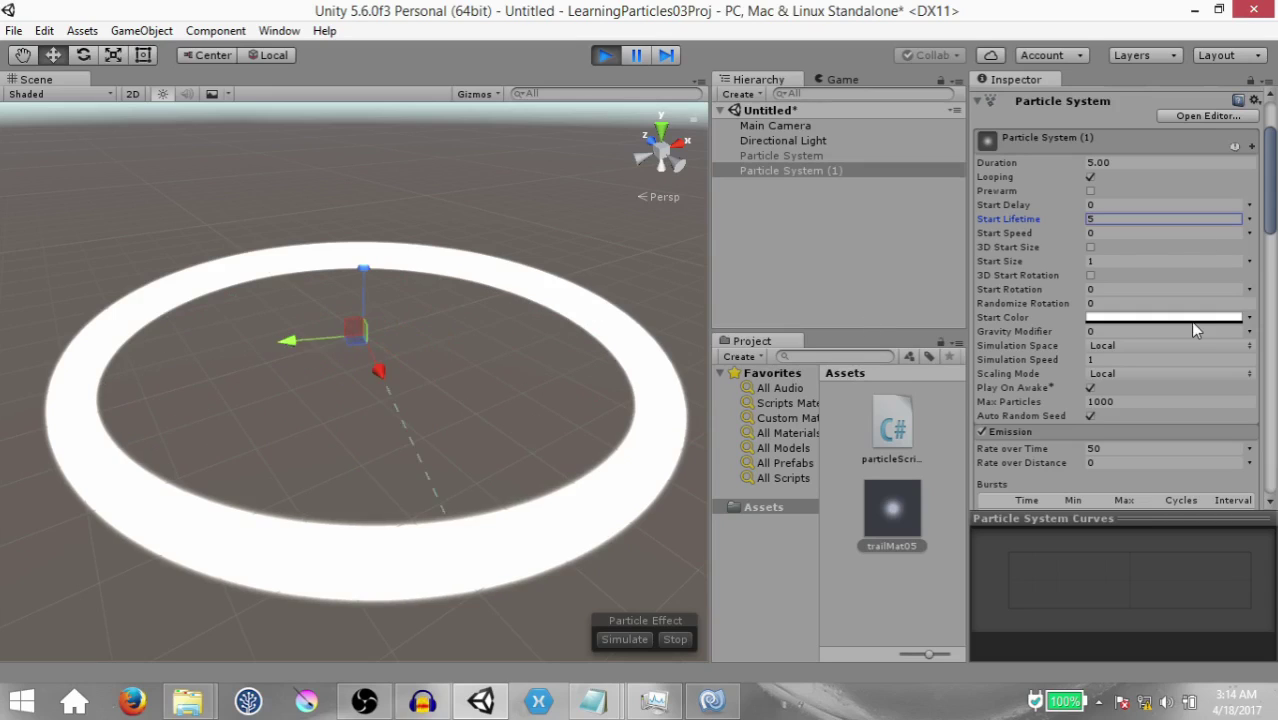
scroll(1193, 330, down, 3)
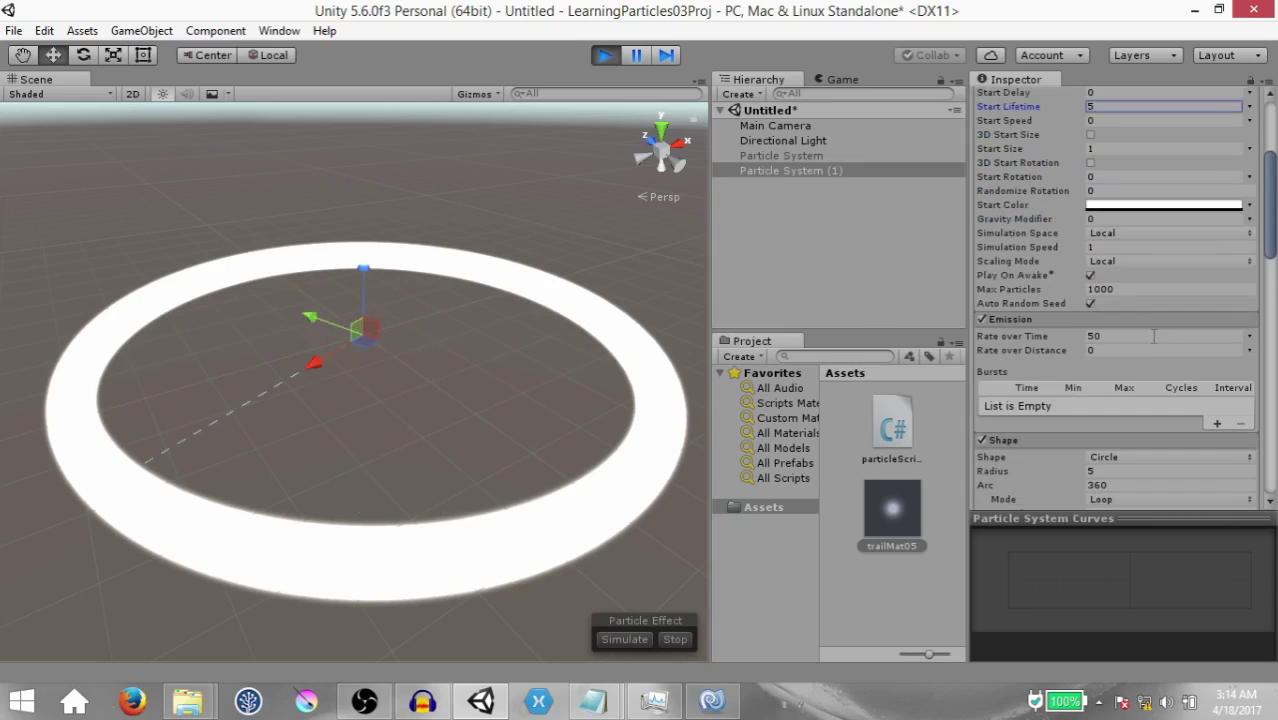
click(1125, 337)
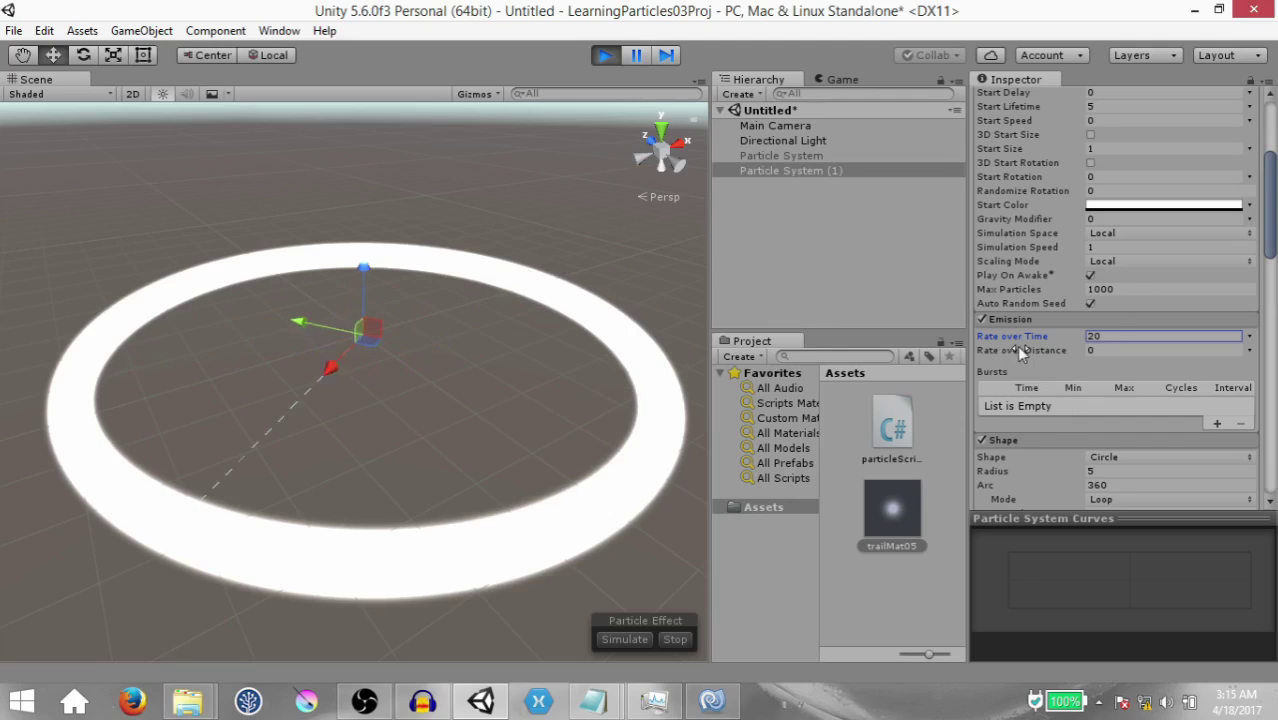
scroll(1041, 368, up, 2)
scroll(1041, 368, down, 1)
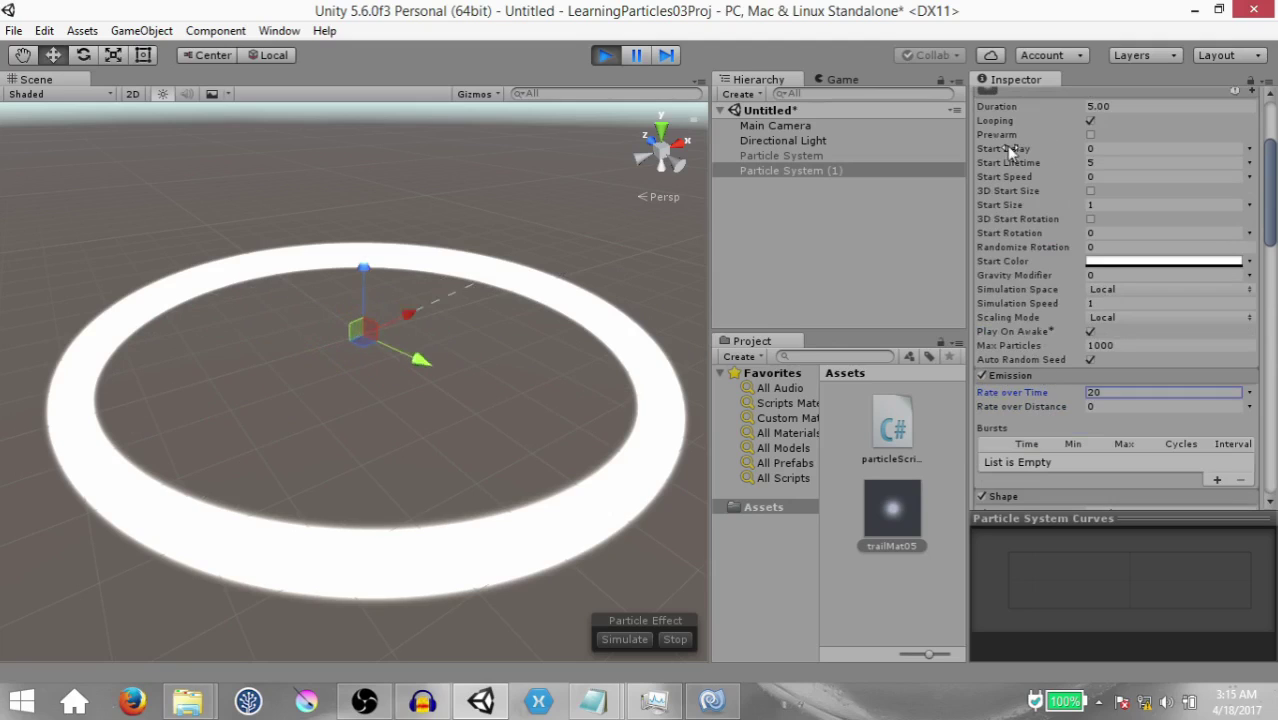
click(1108, 163)
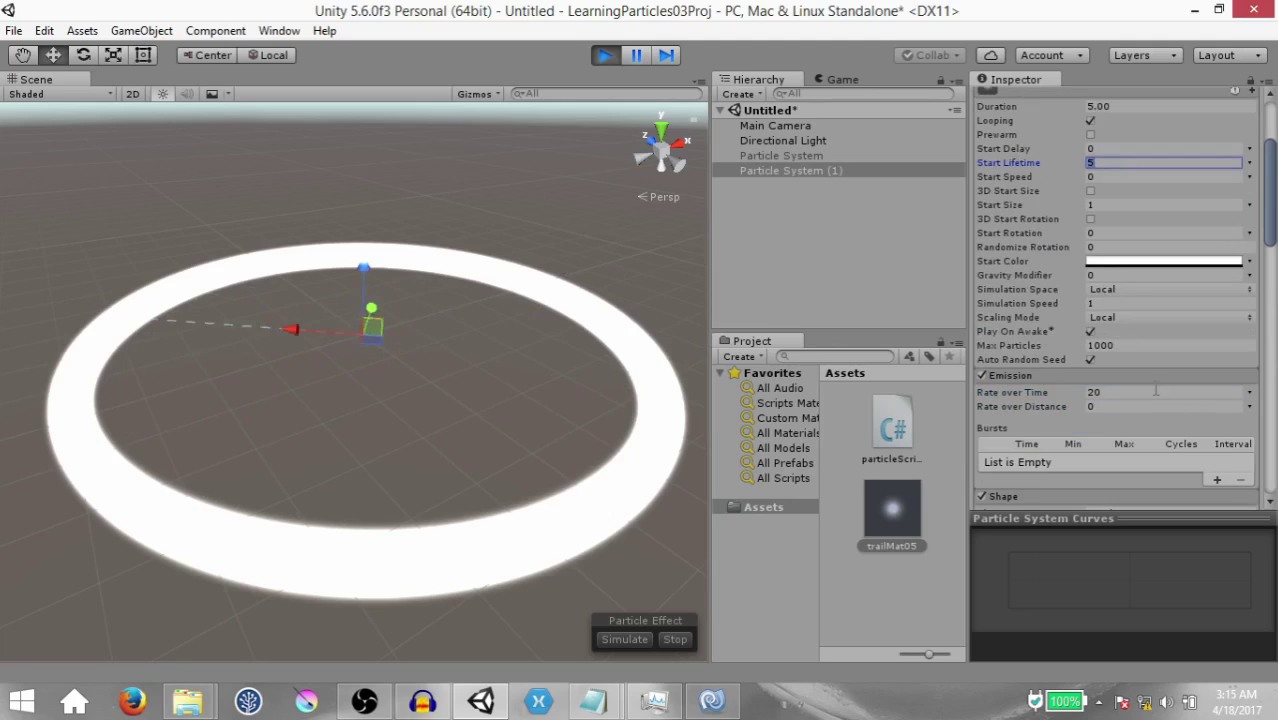
click(1155, 392)
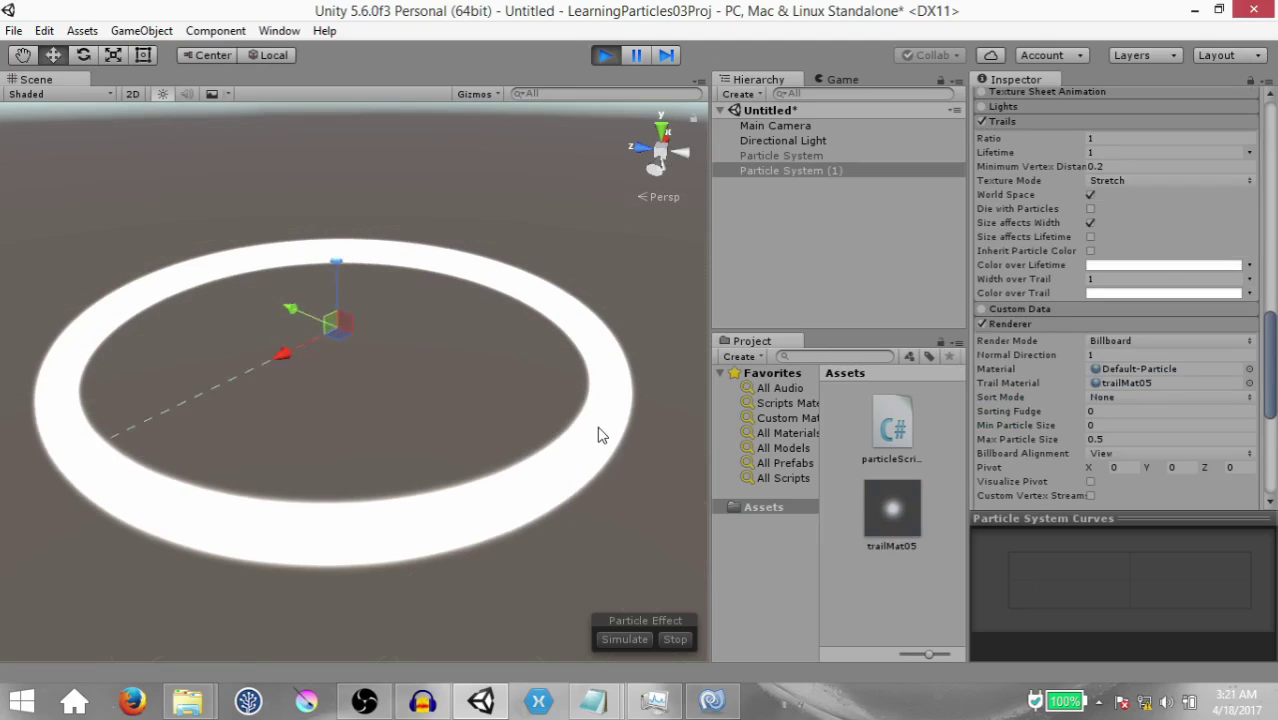
alt+drag(583, 417, 660, 268)
alt+drag(534, 306, 471, 331)
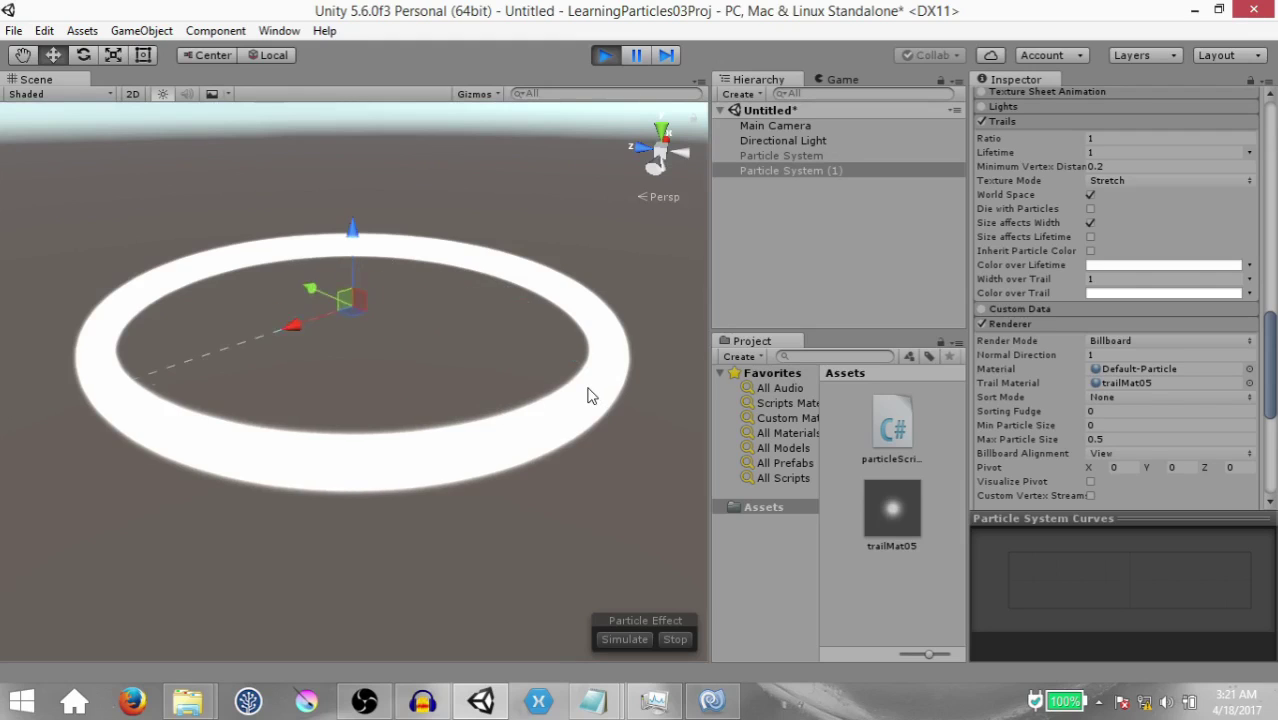
Set the particles' Start Lifetime to 2
scroll(1136, 165, up, 10)
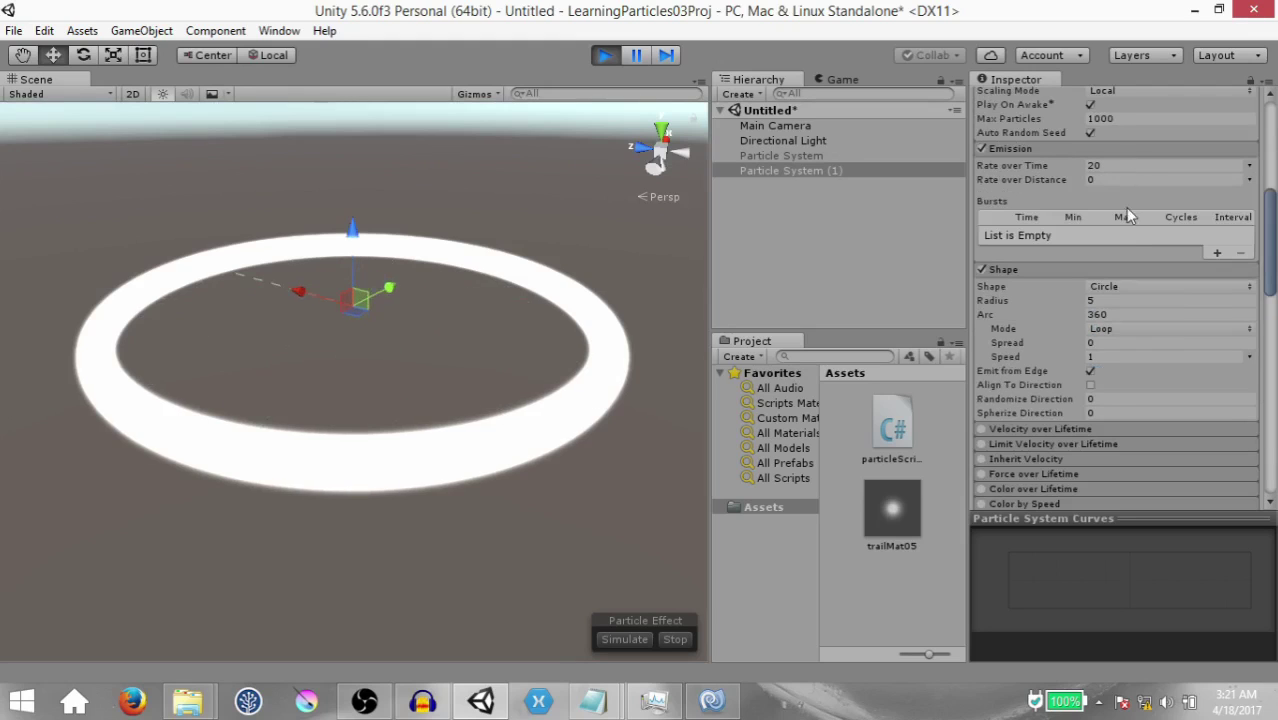
scroll(1128, 220, up, 5)
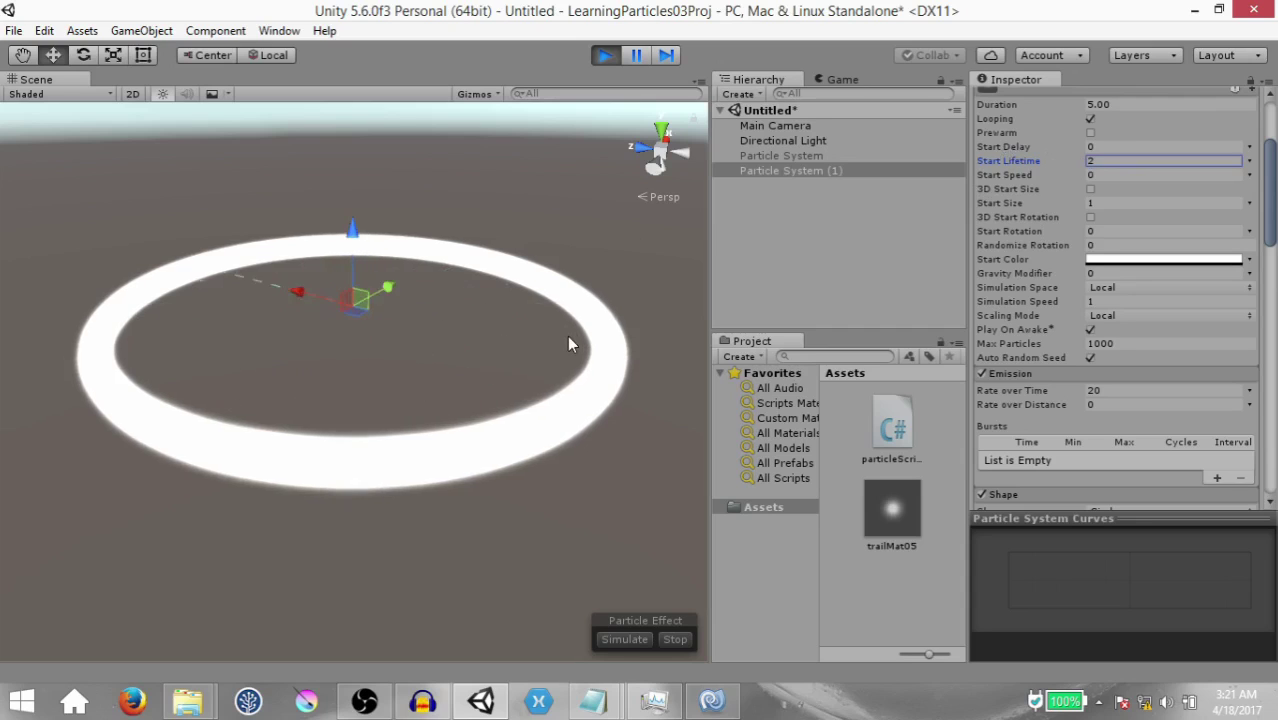
key(Return)
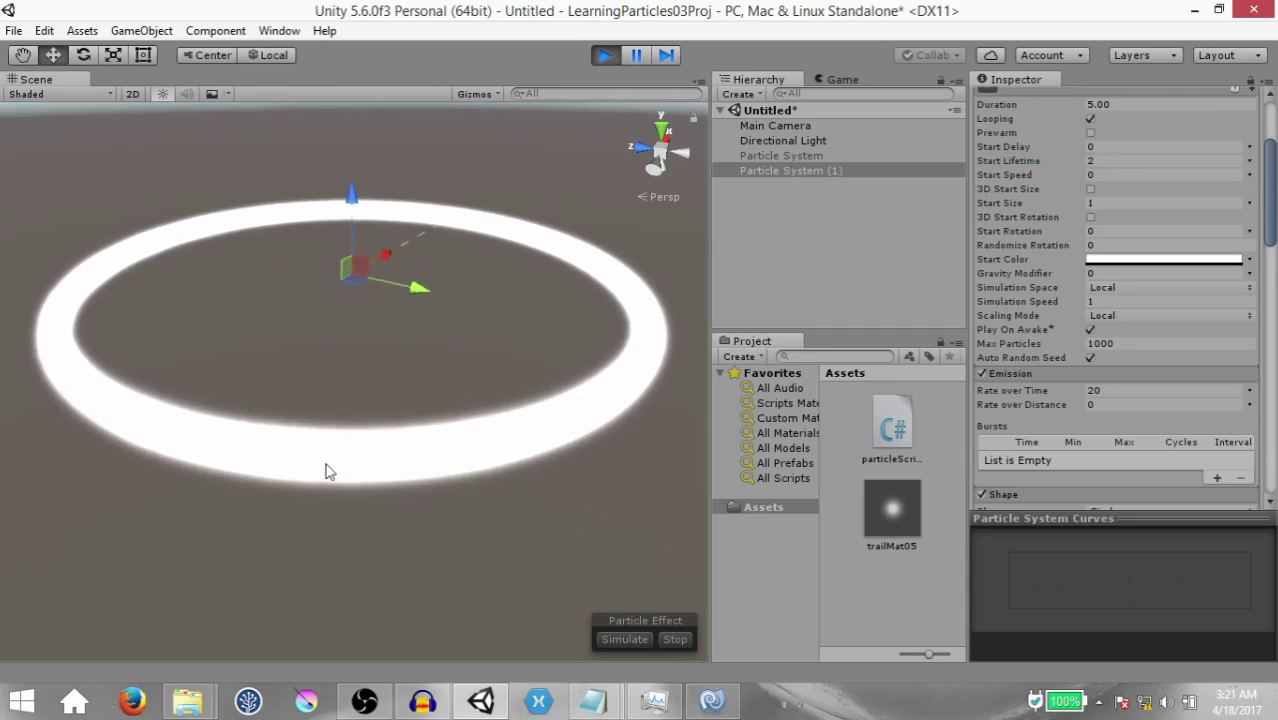
scroll(400, 395, up, 3)
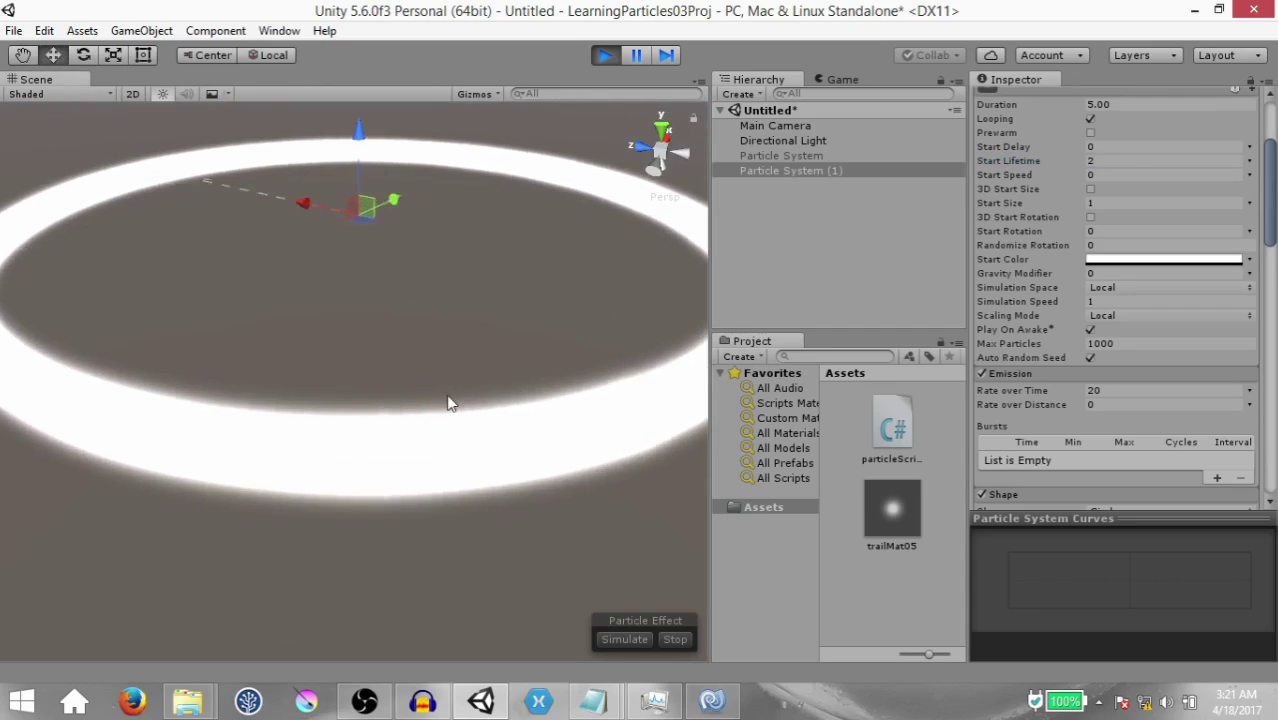
scroll(432, 410, down, 3)
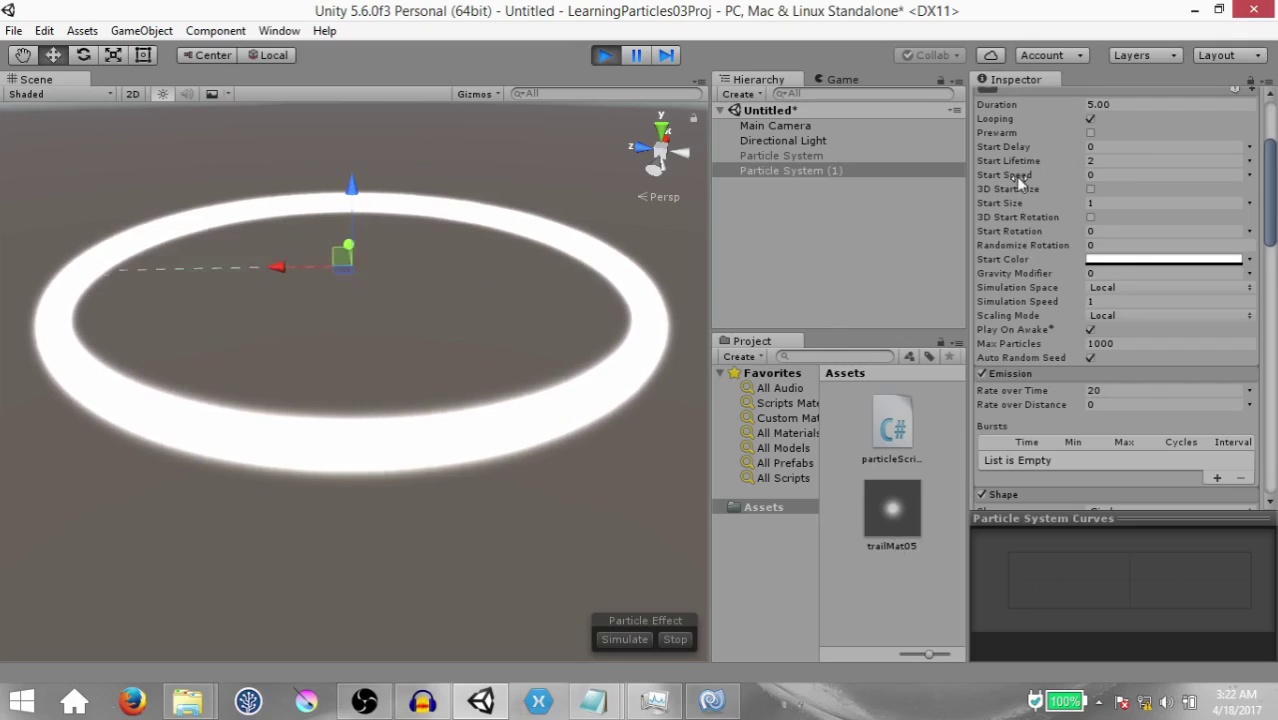
Raise Rate over Time back to 50 and frame the particle system in the Scene view
click(1118, 390)
text(50)
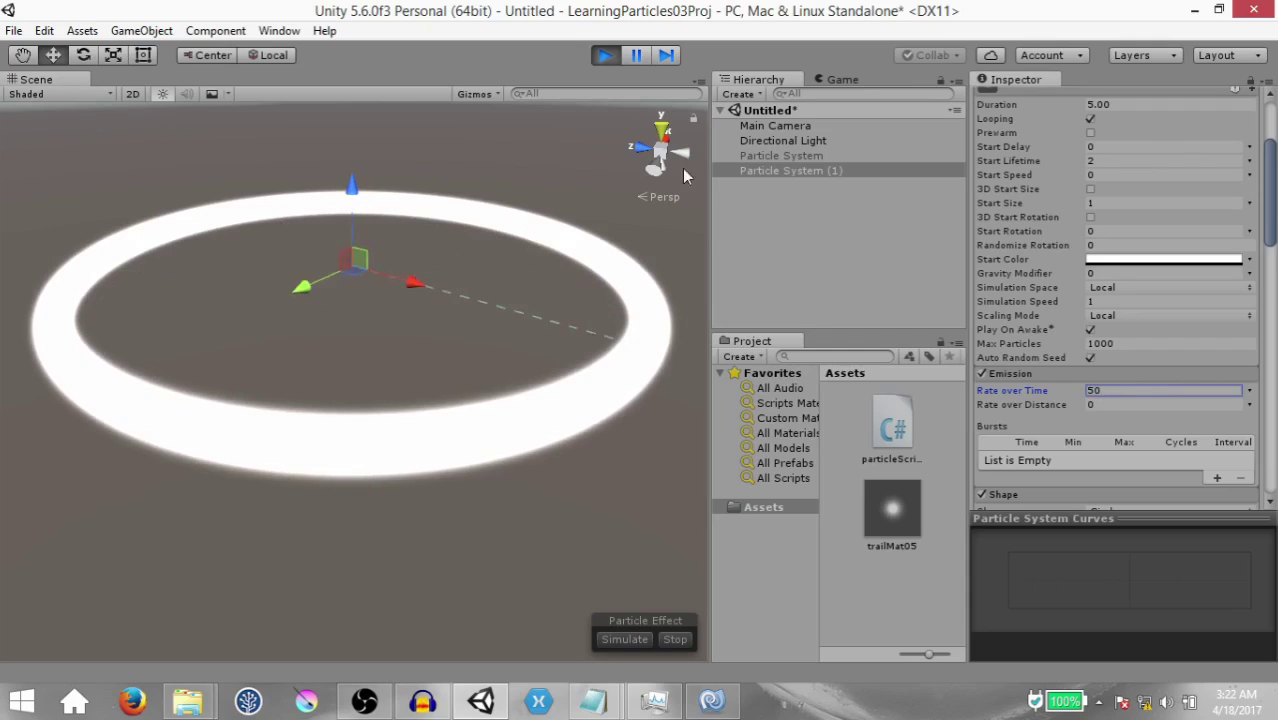
alt+drag(458, 361, 497, 358)
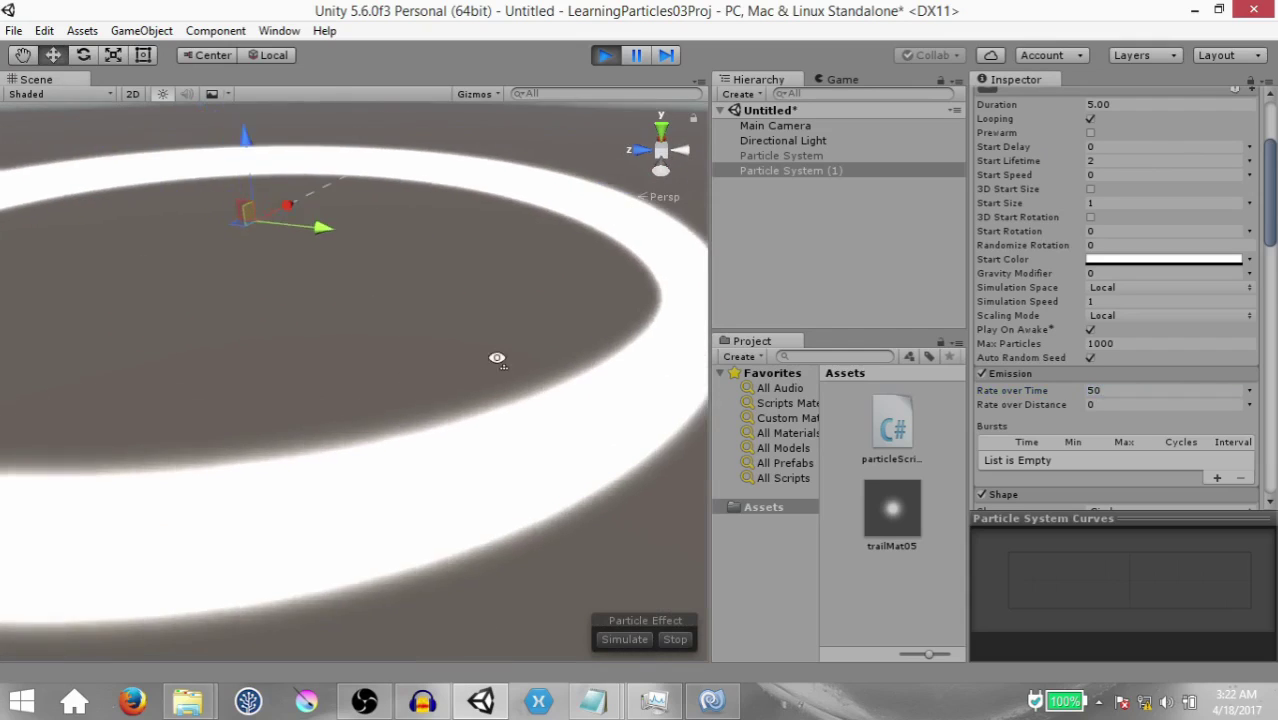
key(f)
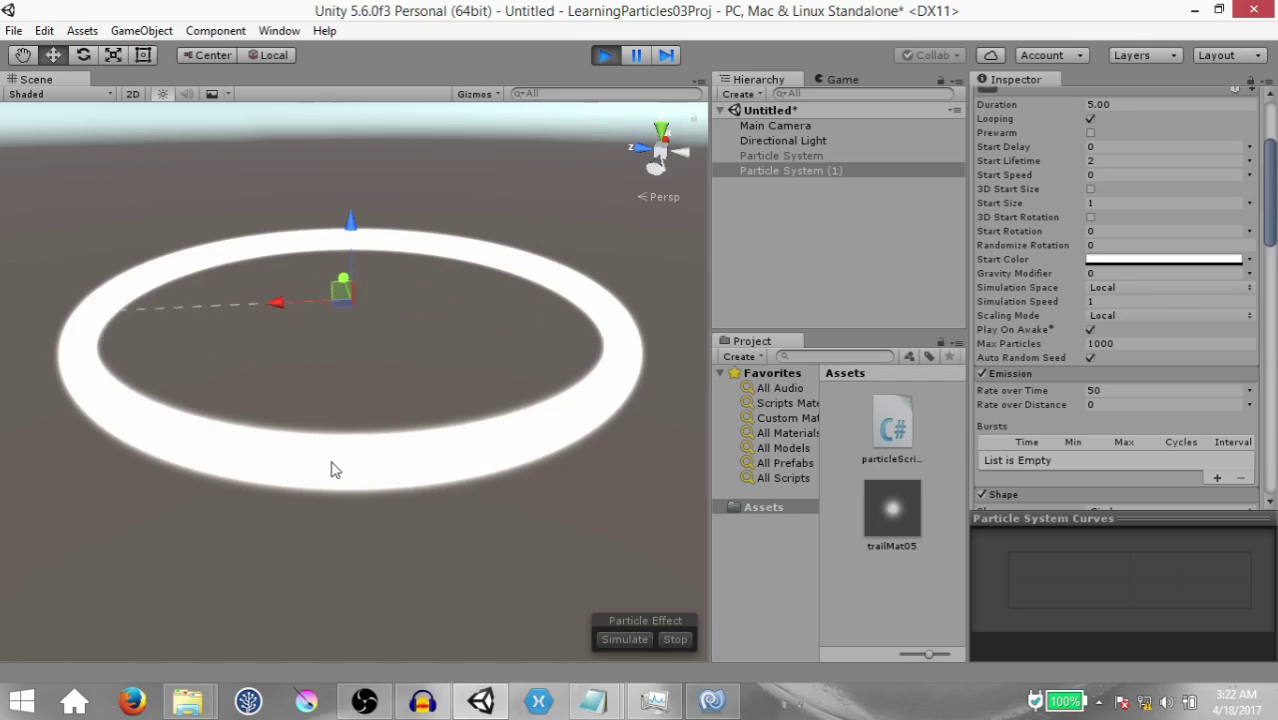
scroll(1083, 371, down, 3)
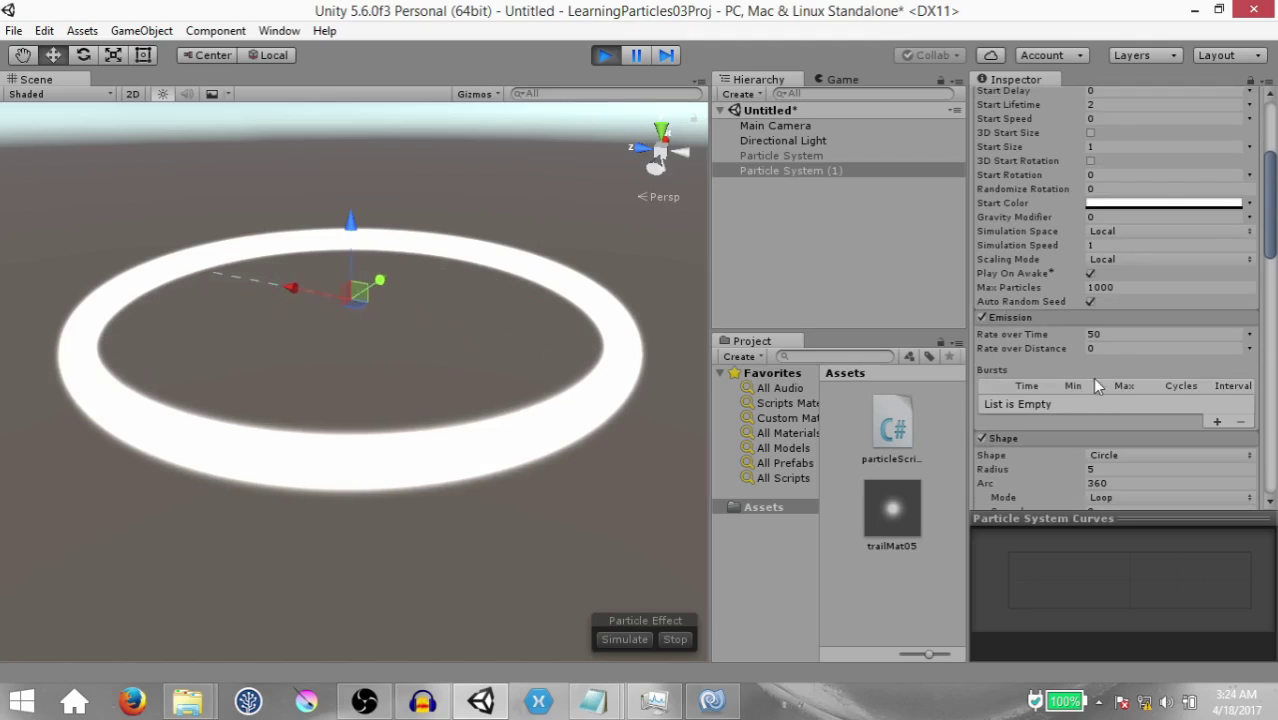
scroll(1125, 355, down, 10)
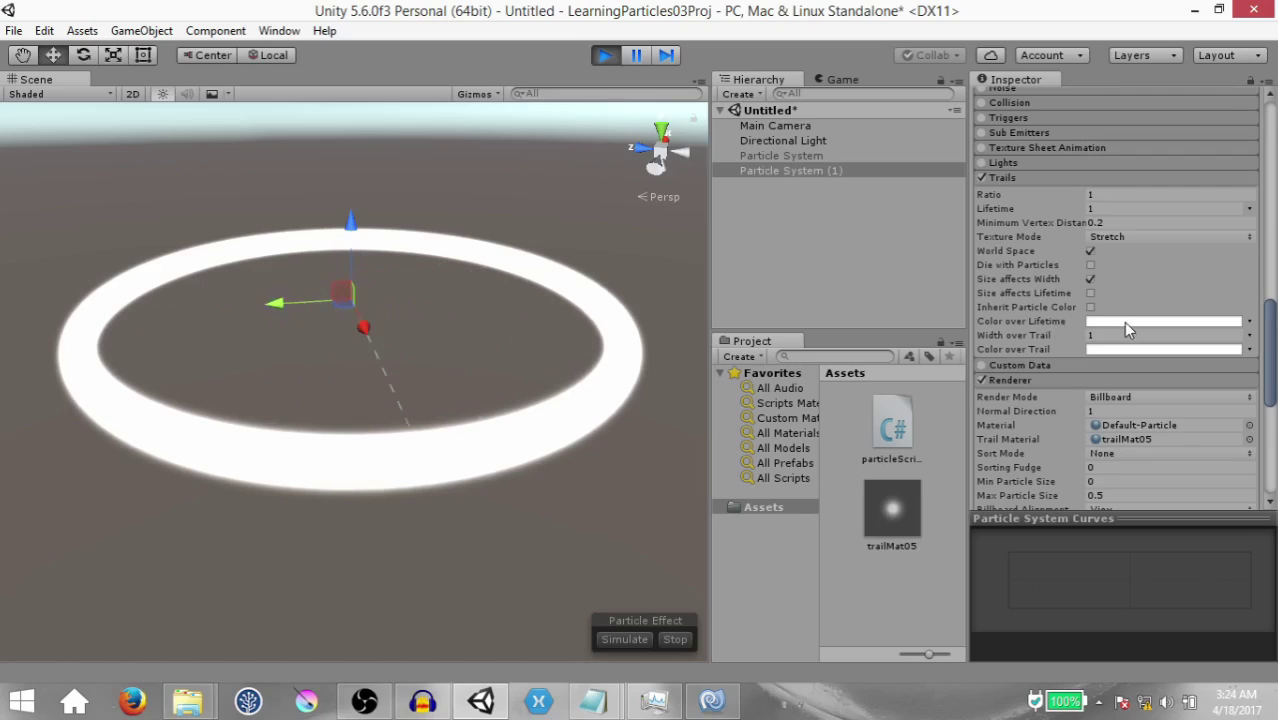
Set the trails' Color over Lifetime to a single white colour and Color over Trail to blue
click(1250, 322)
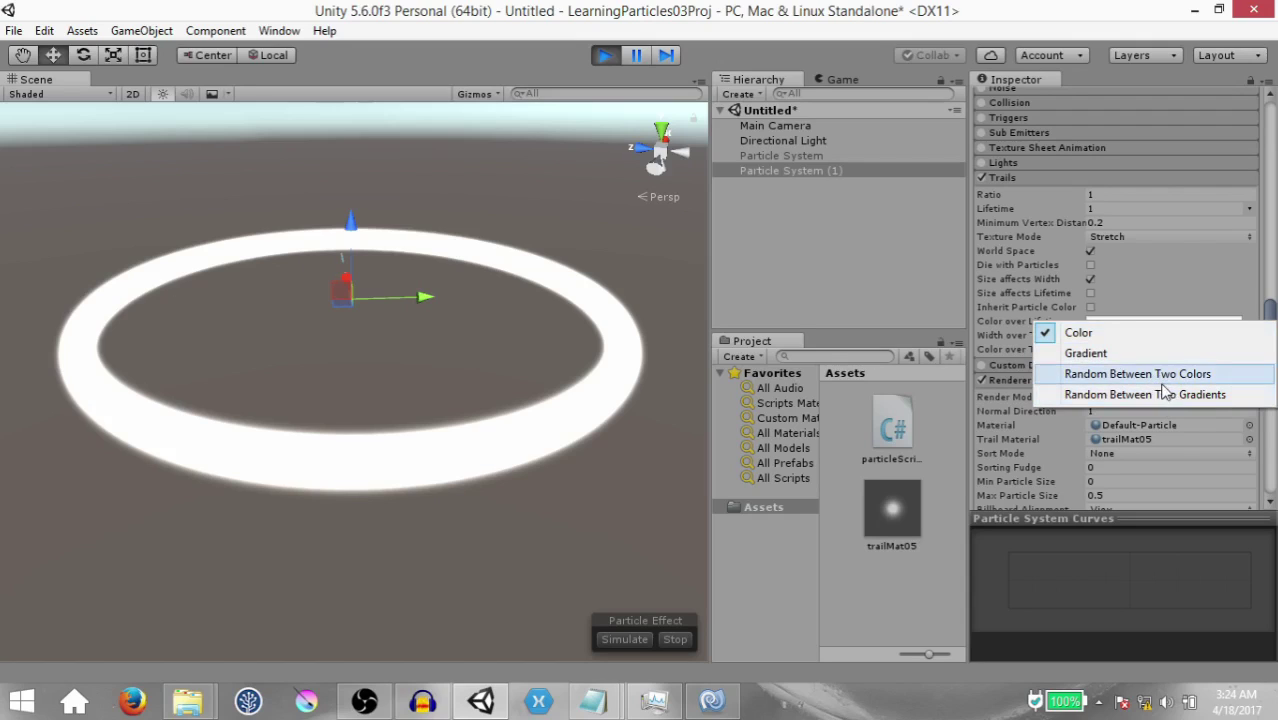
click(1234, 333)
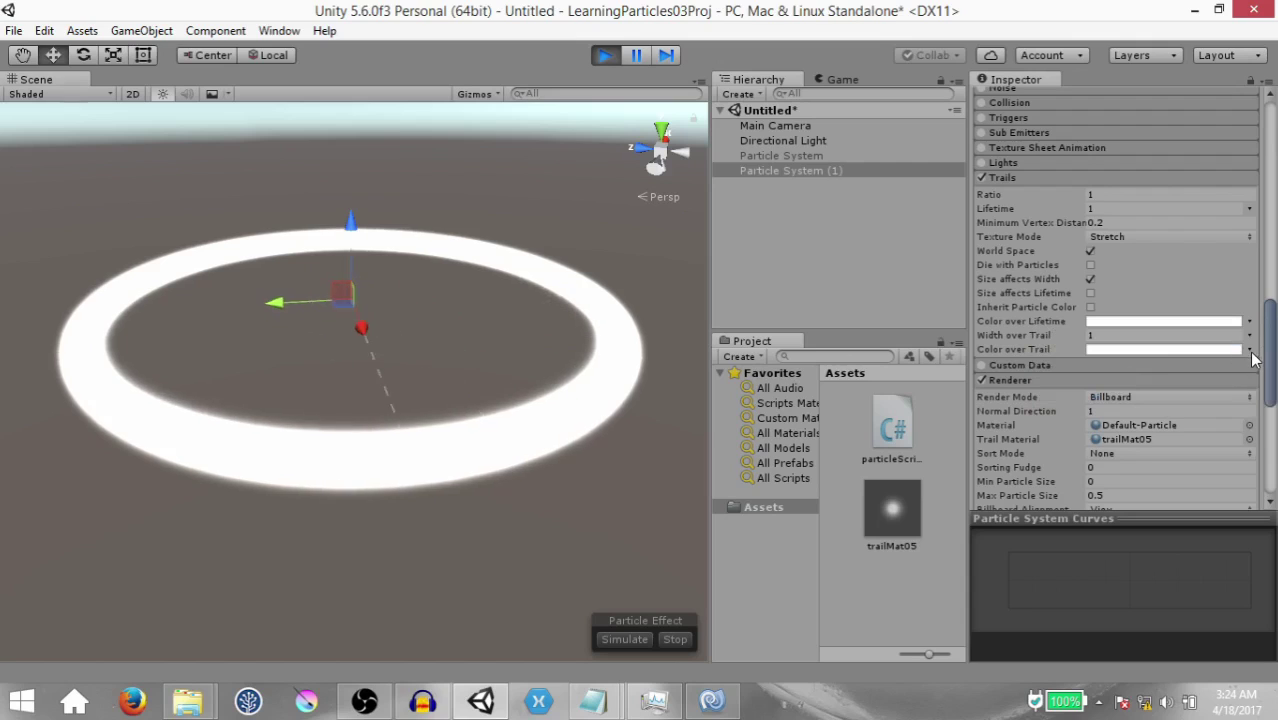
click(1248, 350)
click(1155, 322)
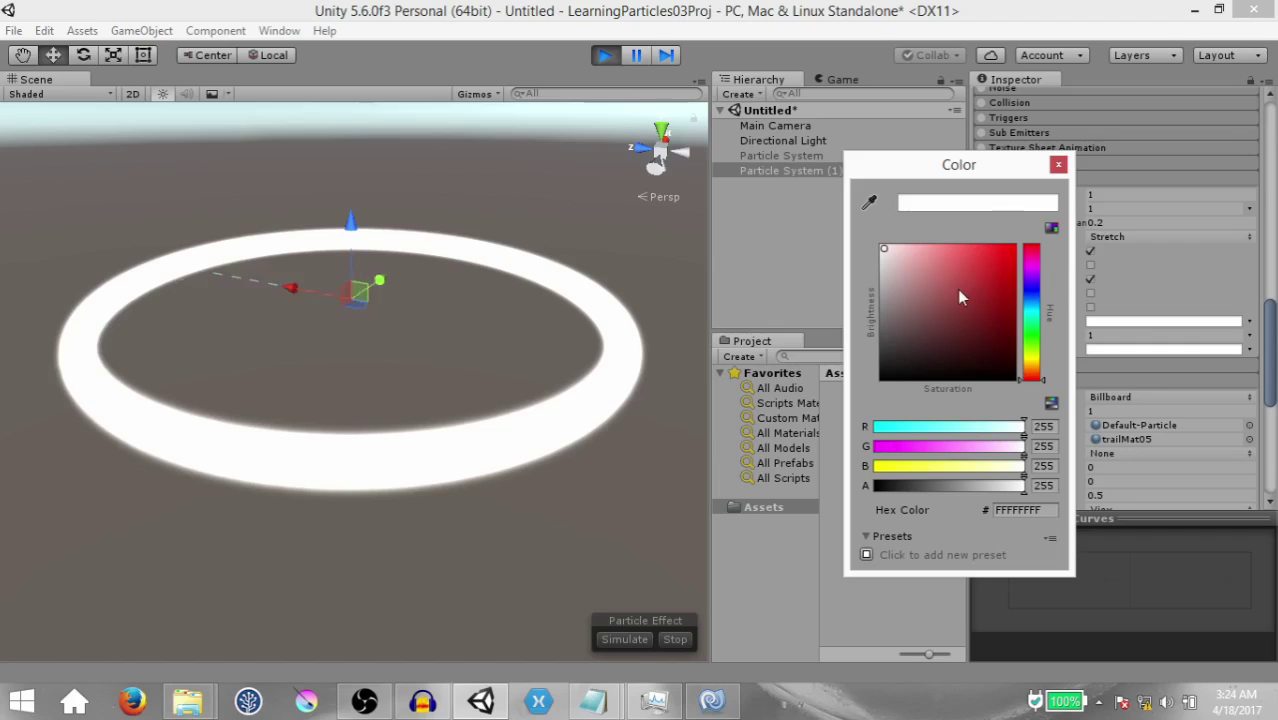
drag(946, 292, 990, 247)
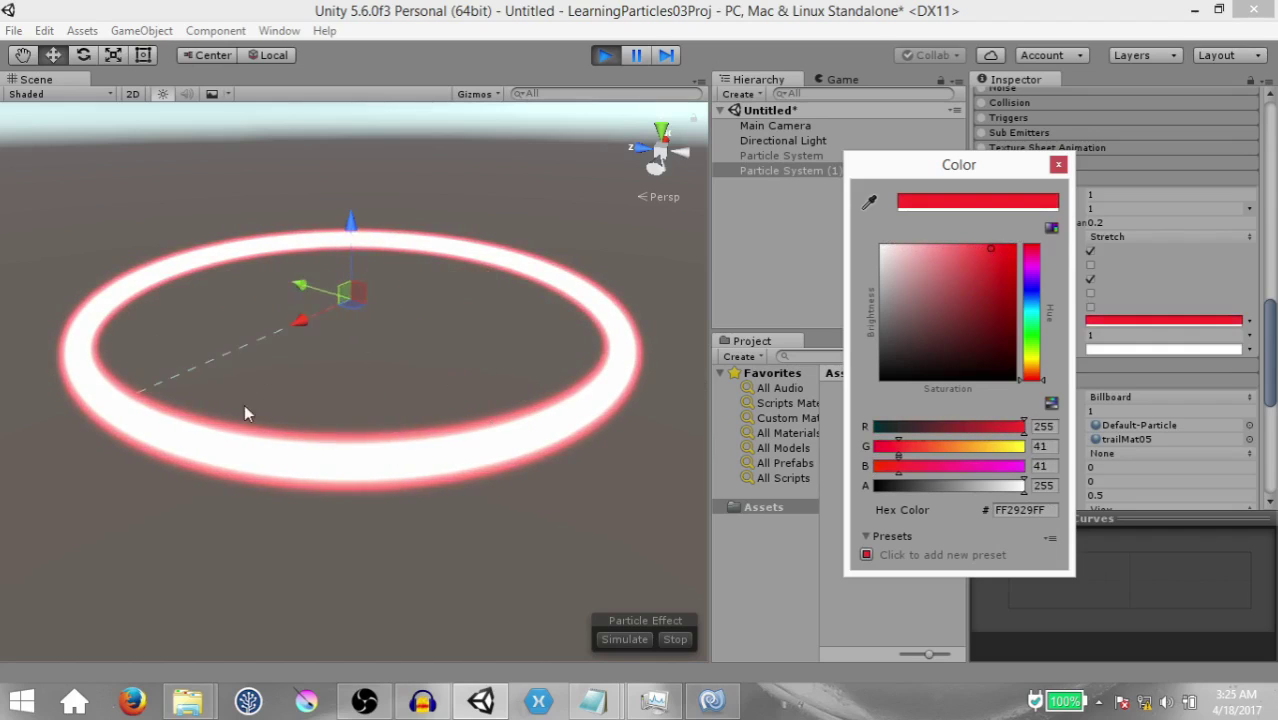
click(1058, 165)
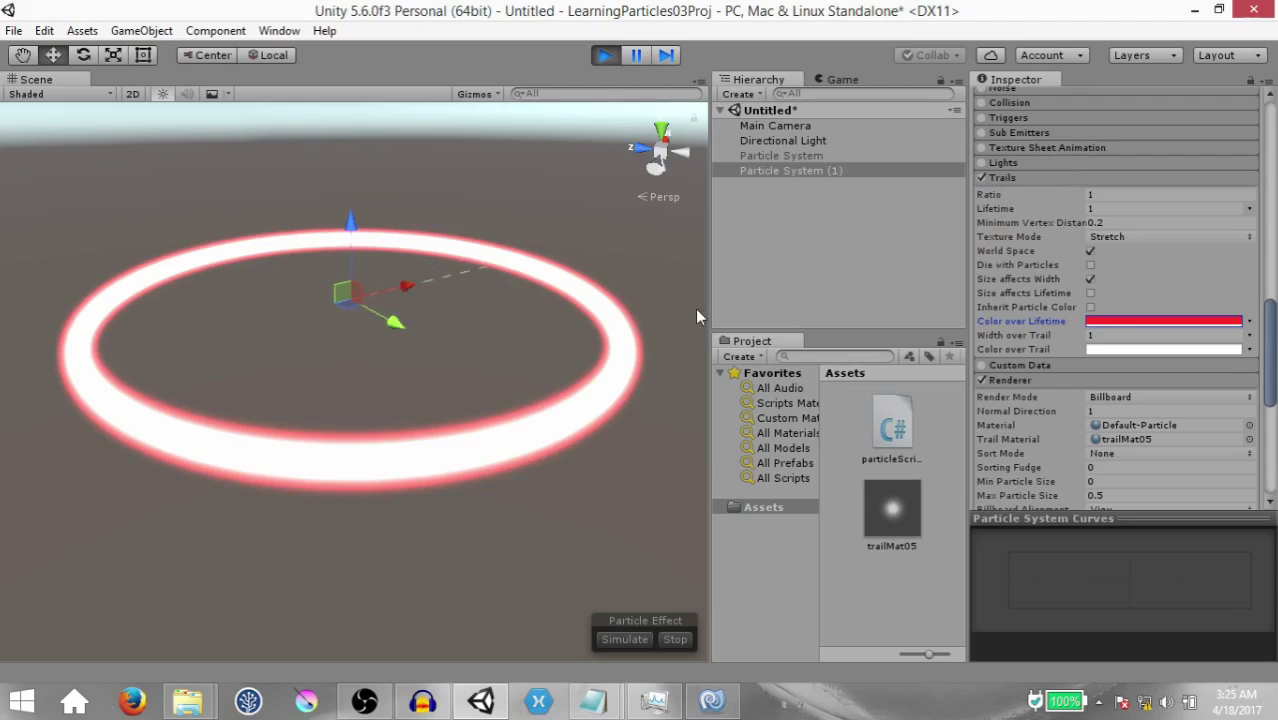
scroll(608, 348, up, 5)
scroll(608, 331, down, 5)
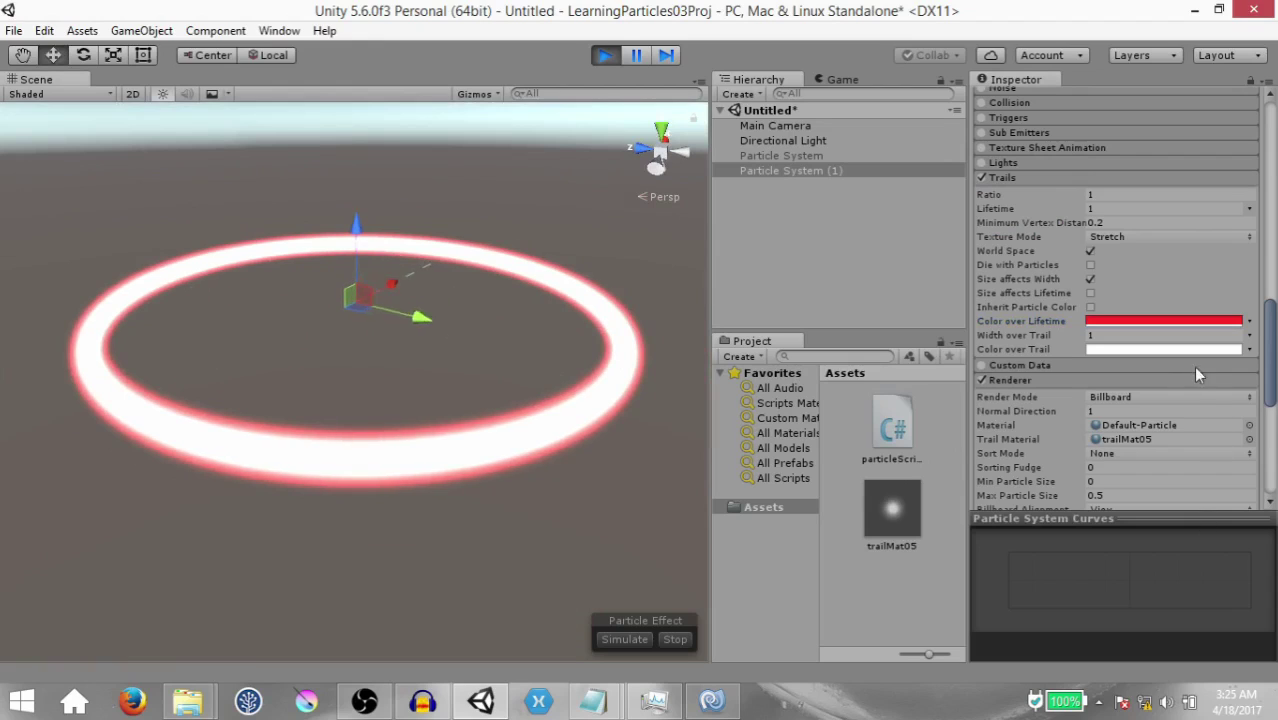
click(1113, 349)
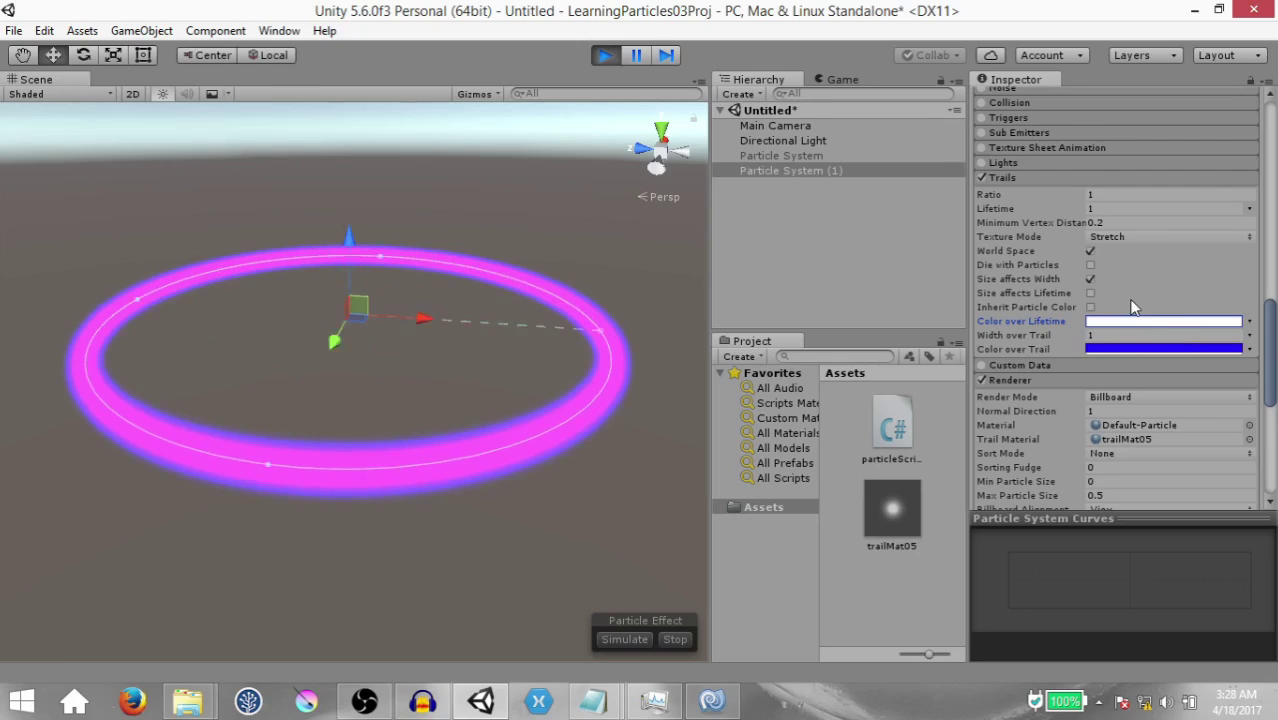
scroll(1137, 296, up, 5)
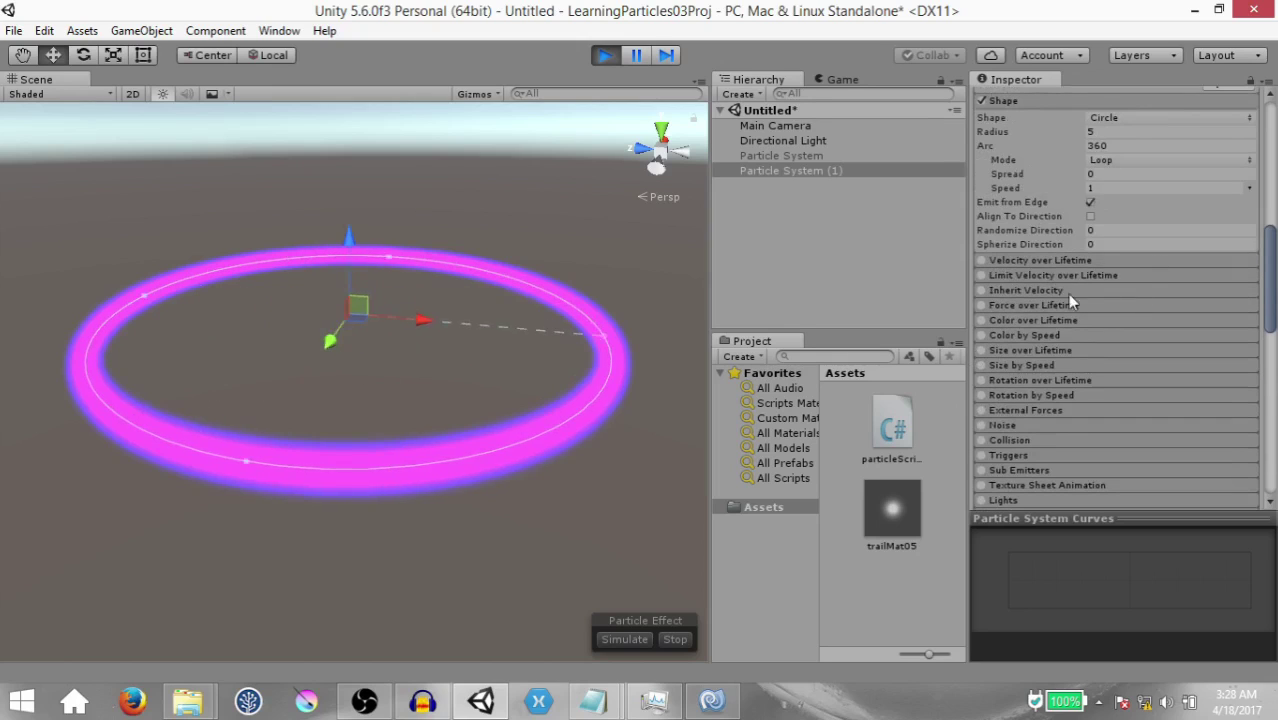
Enable Velocity over Lifetime with curve values, Y selected, in World space
click(1021, 259)
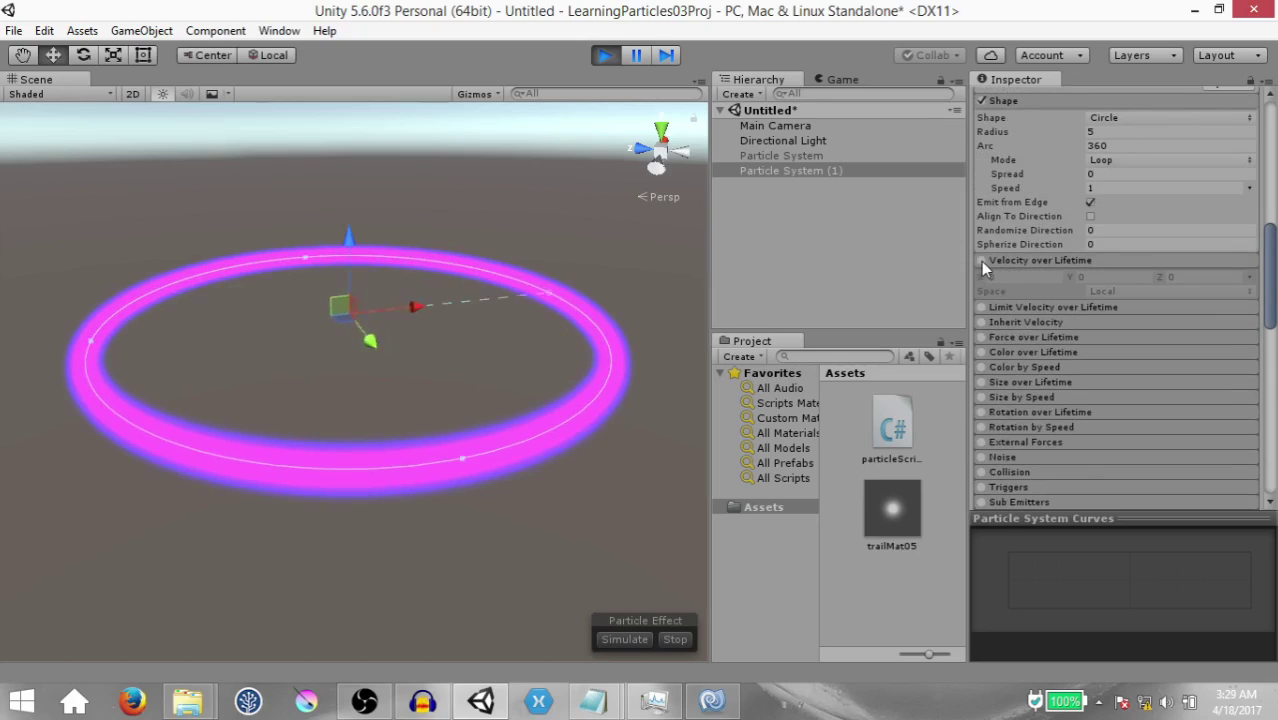
click(981, 260)
click(1250, 276)
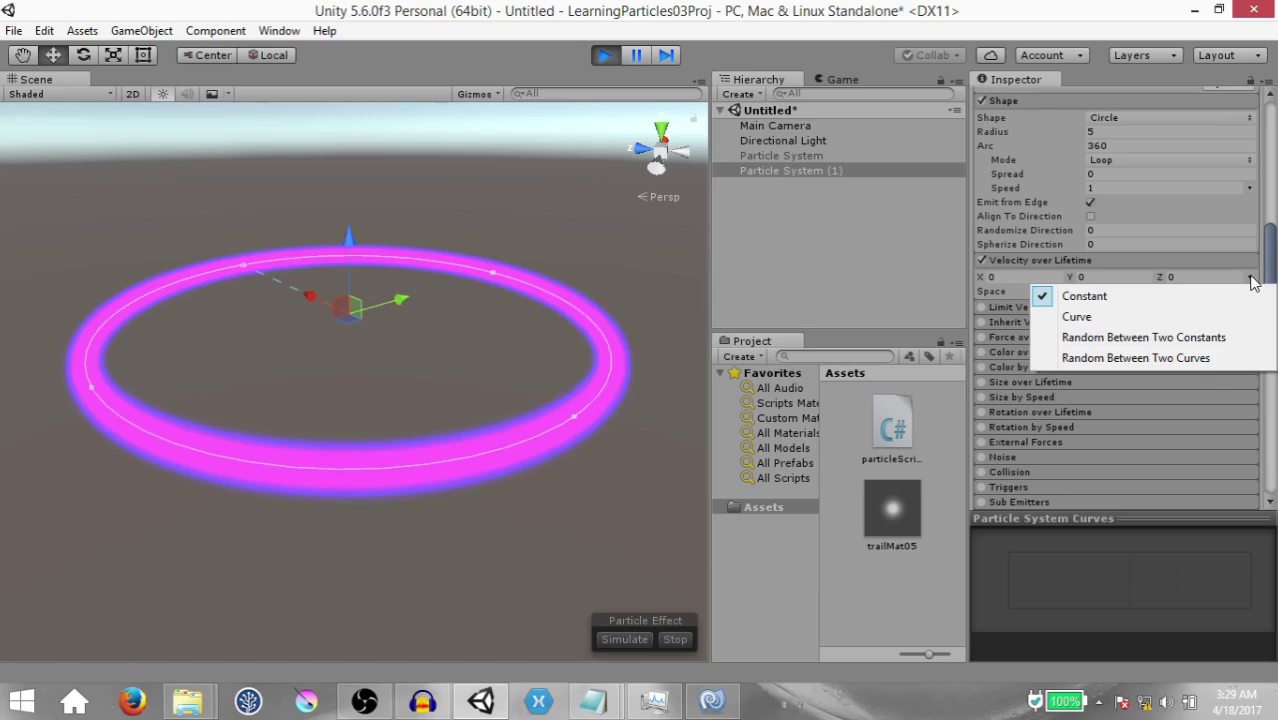
click(1122, 318)
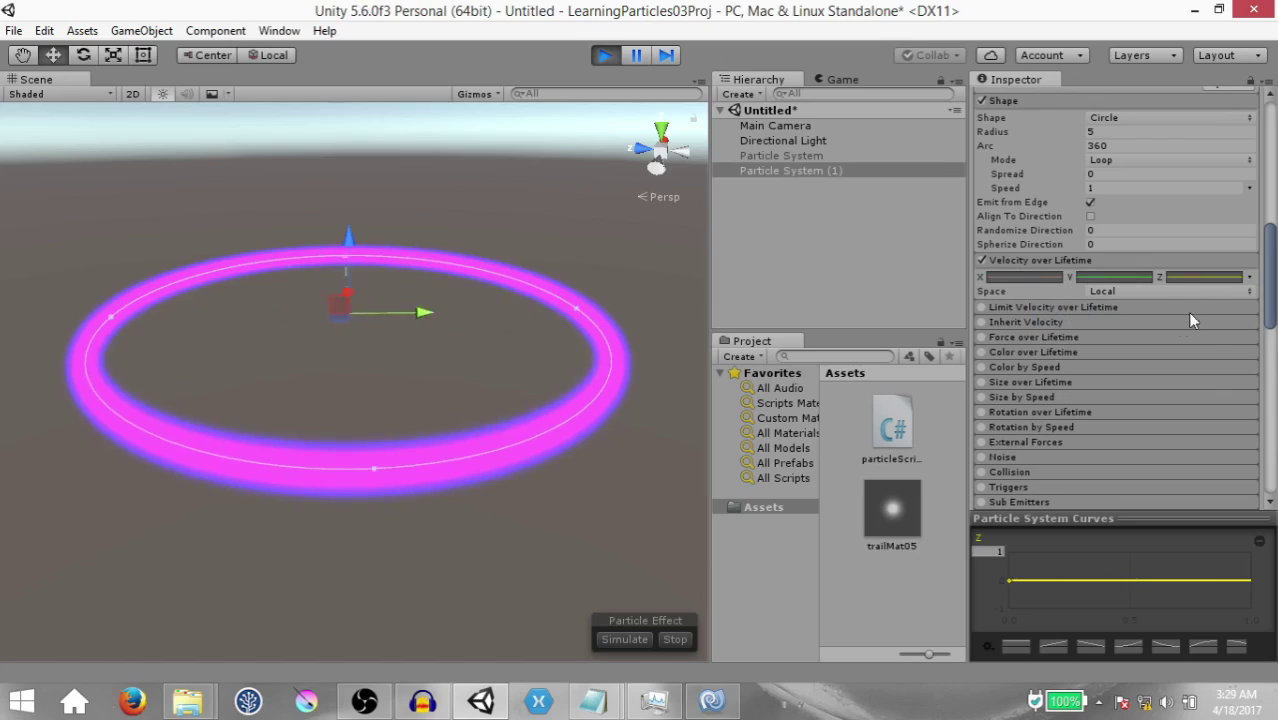
click(1113, 277)
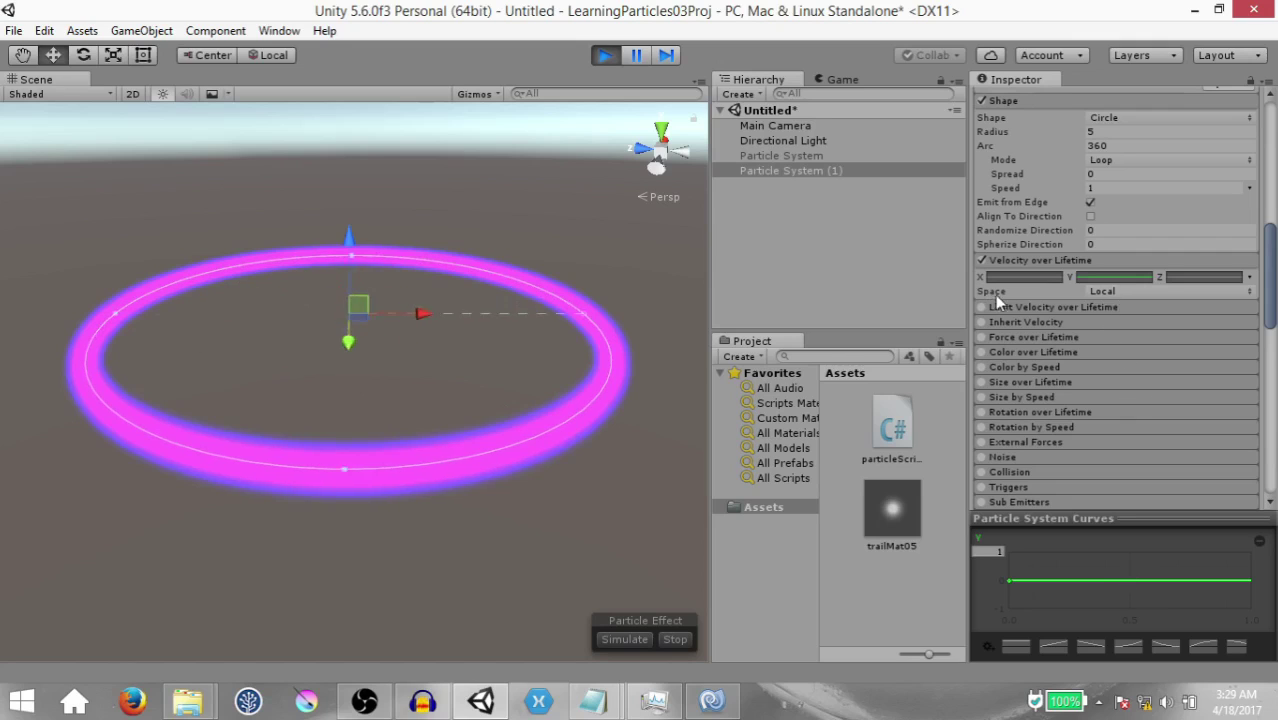
click(1149, 292)
click(1070, 332)
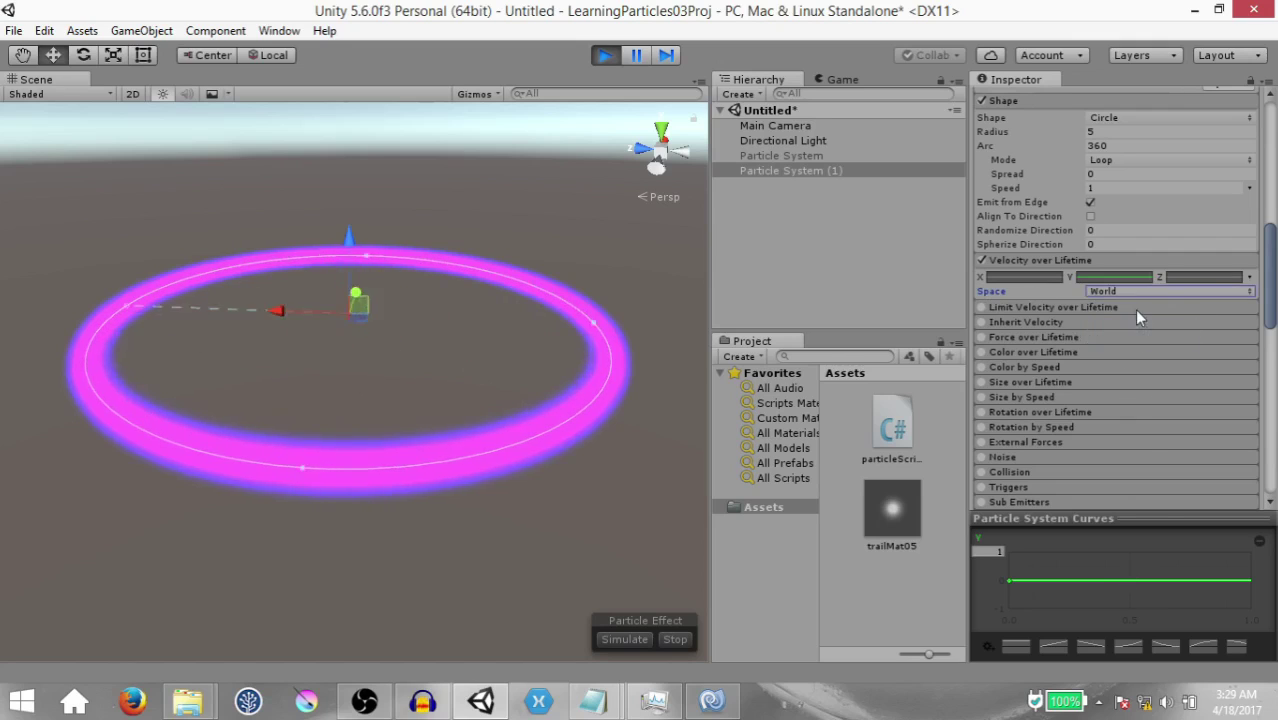
Shape the Y velocity curve into a hump peaking near 1 at mid-life
double_click(1129, 580)
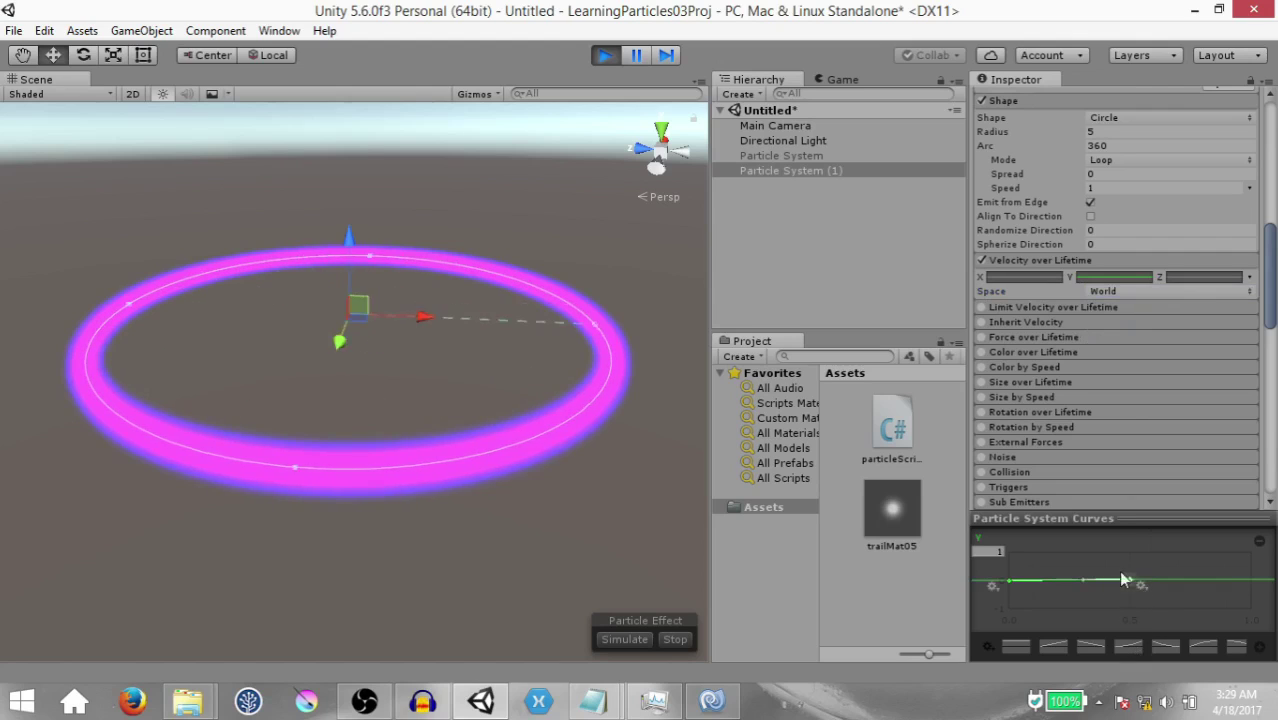
click(1251, 580)
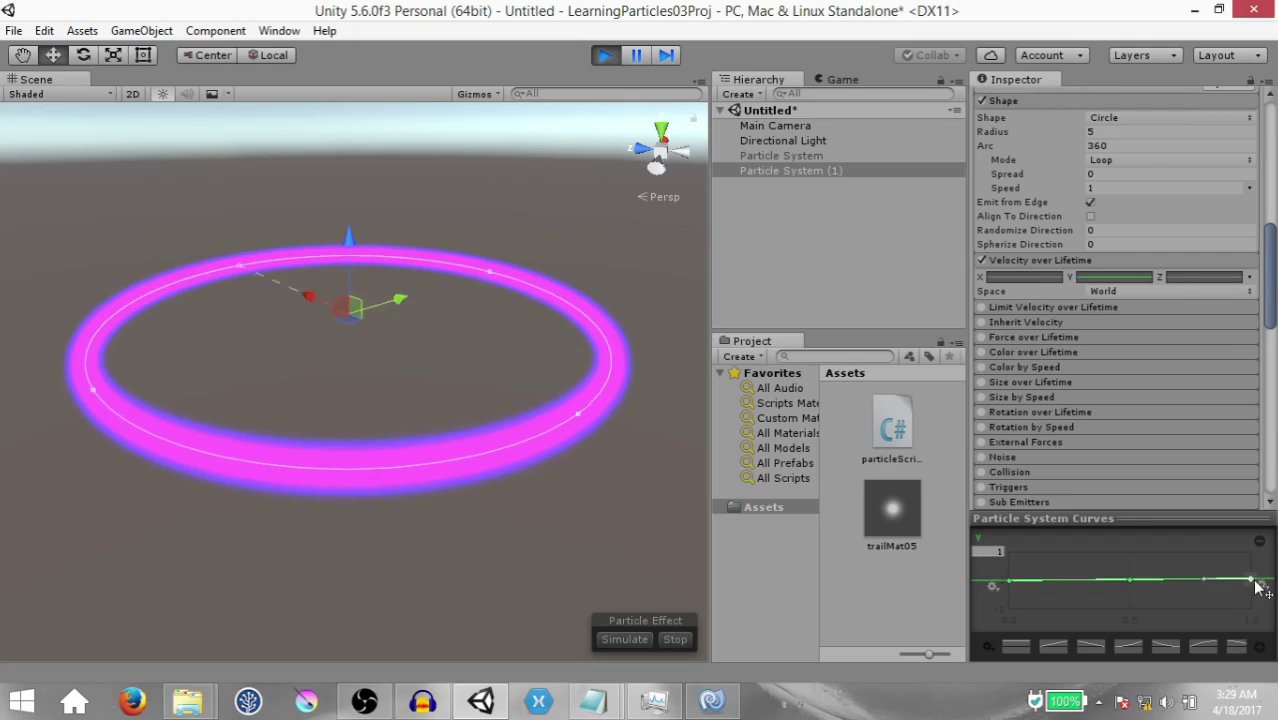
drag(1251, 580, 1251, 608)
drag(1010, 580, 1010, 608)
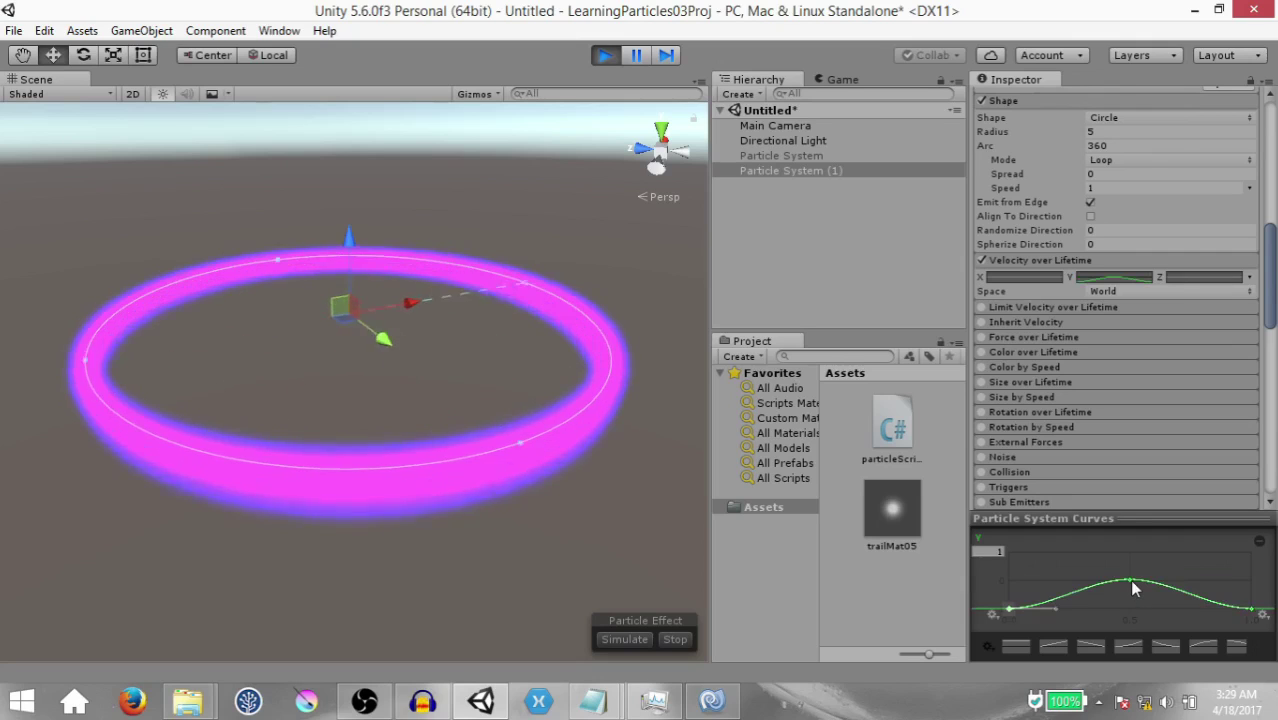
drag(1128, 578, 1130, 555)
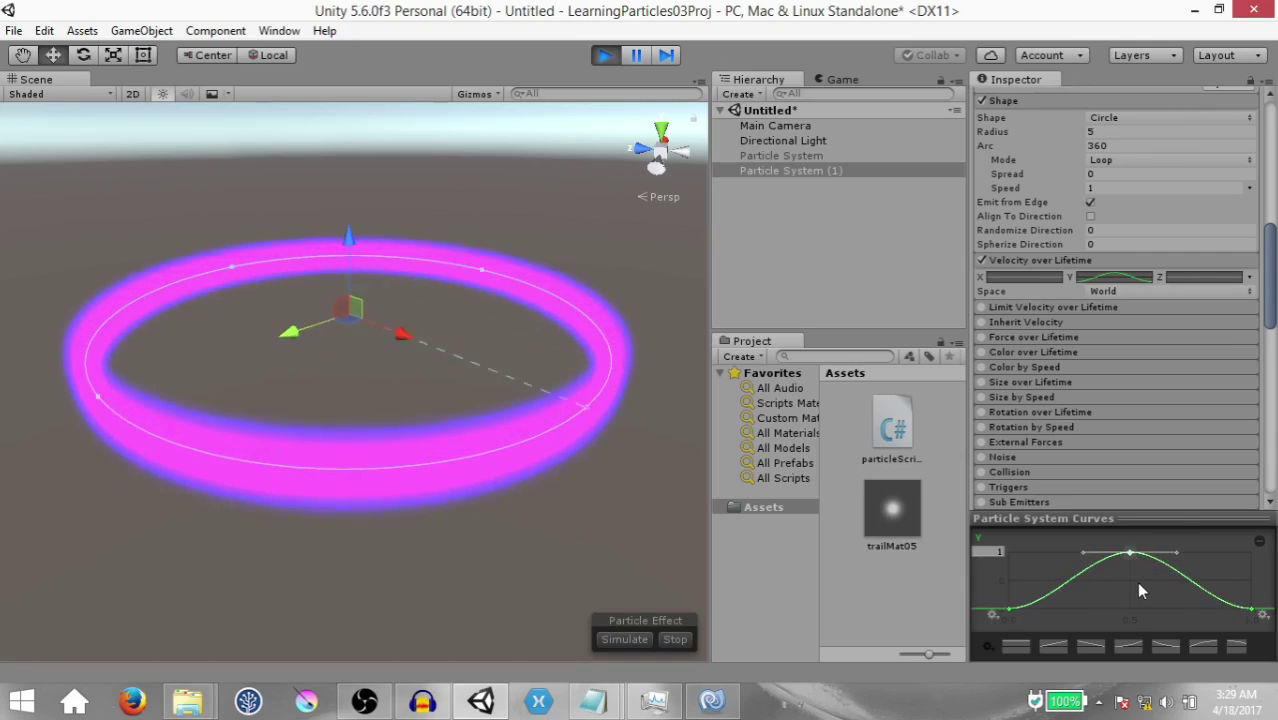
alt+drag(418, 320, 619, 400)
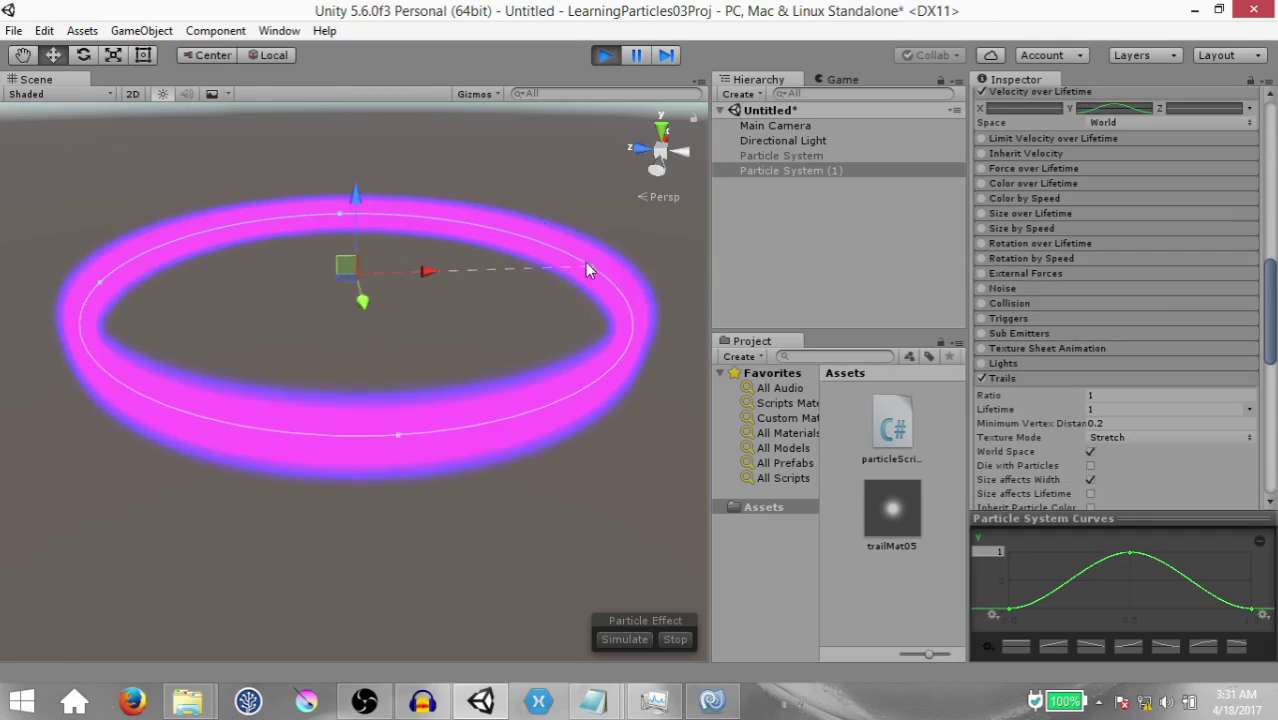
Lower Emission Rate over Time to 10 and orbit to inspect the ring side-on
scroll(995, 301, up, 10)
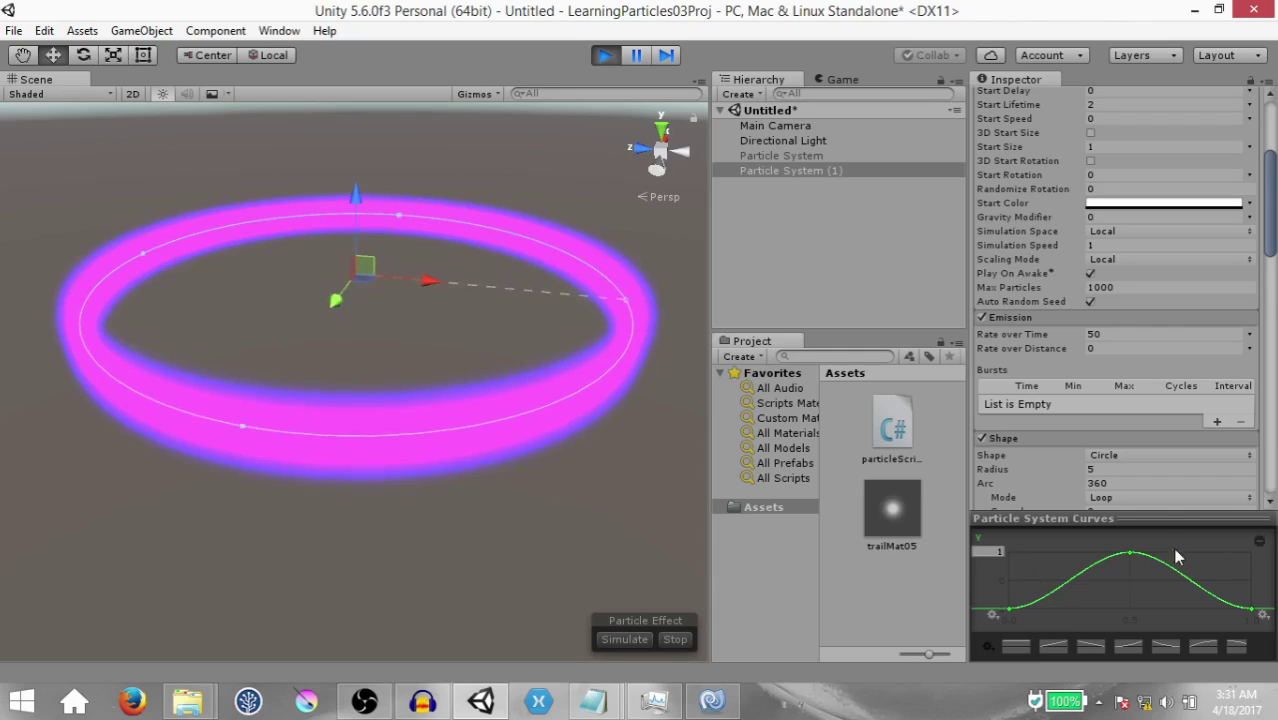
click(1141, 334)
text(10)
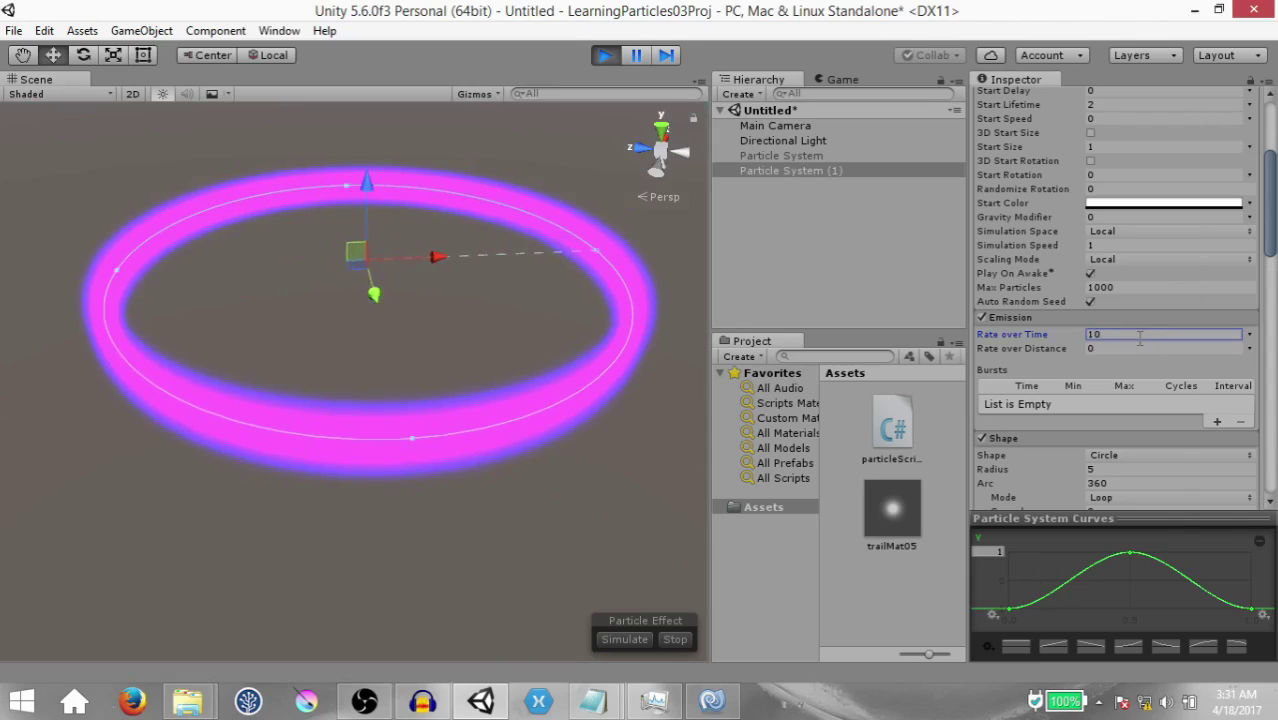
alt+drag(320, 330, 315, 217)
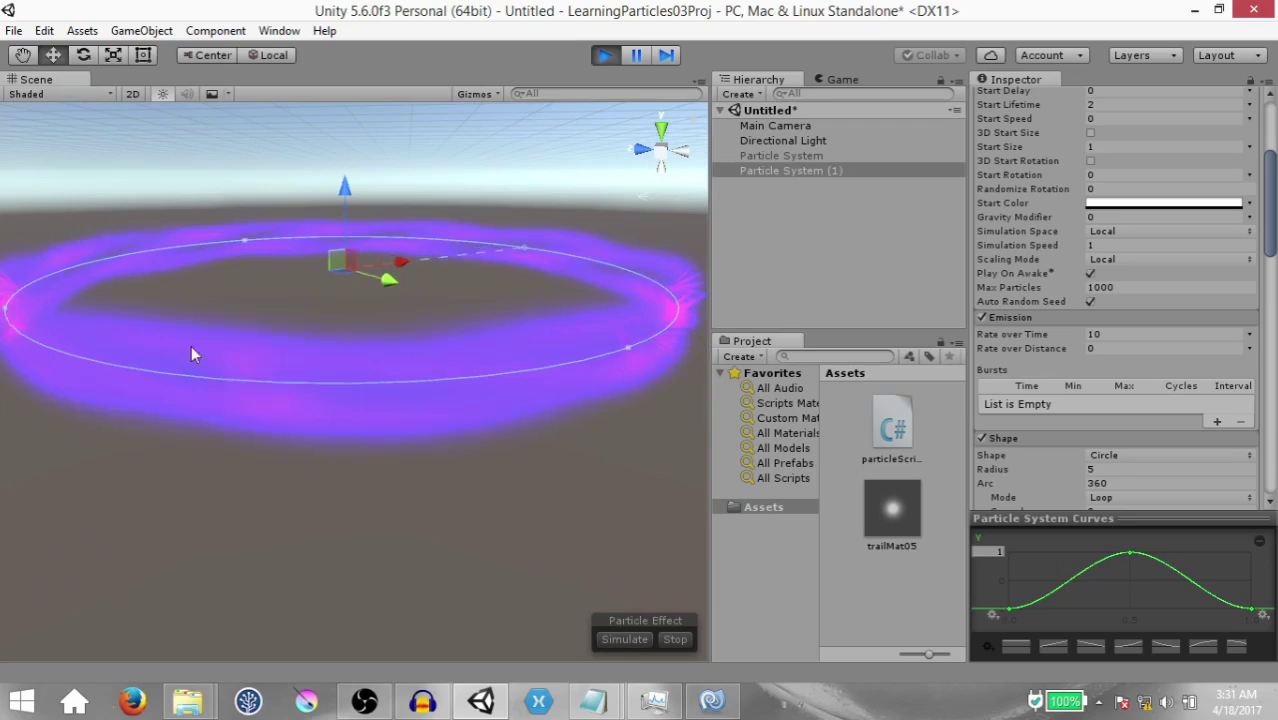
alt+drag(615, 335, 305, 282)
Raise the particles' Start Lifetime to 5
scroll(1069, 306, up, 5)
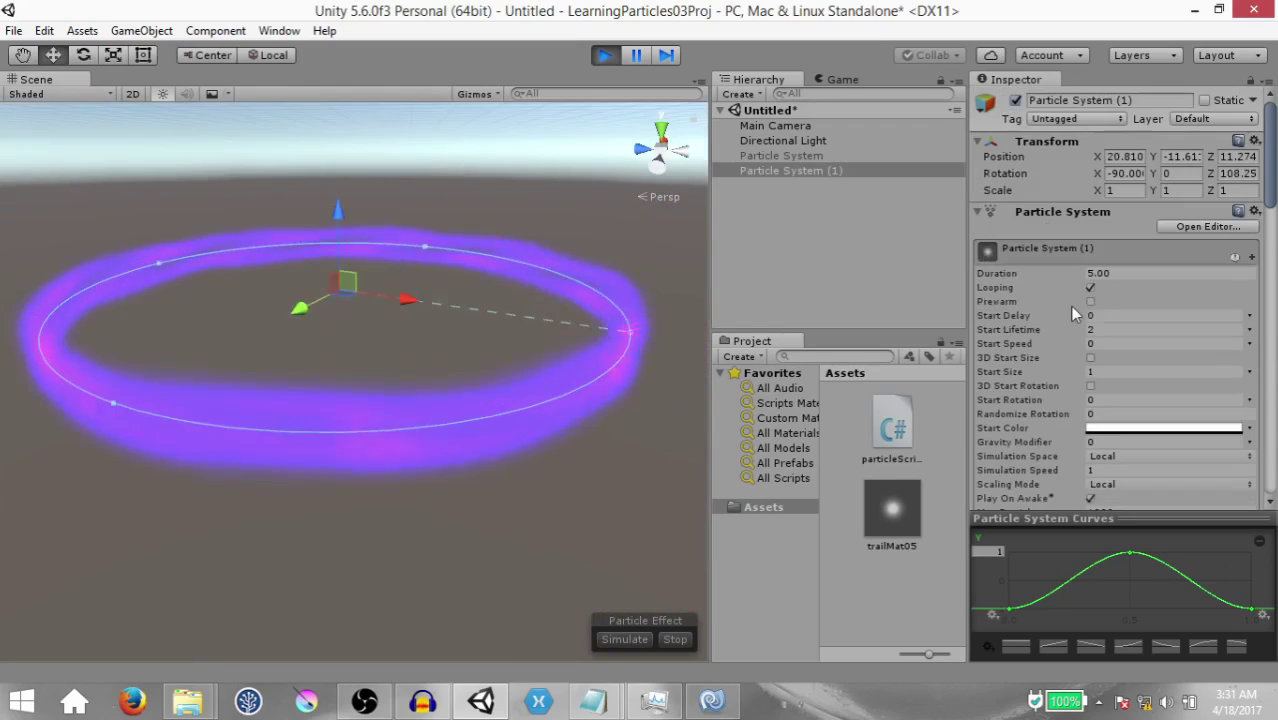
scroll(1113, 309, down, 1)
click(1112, 273)
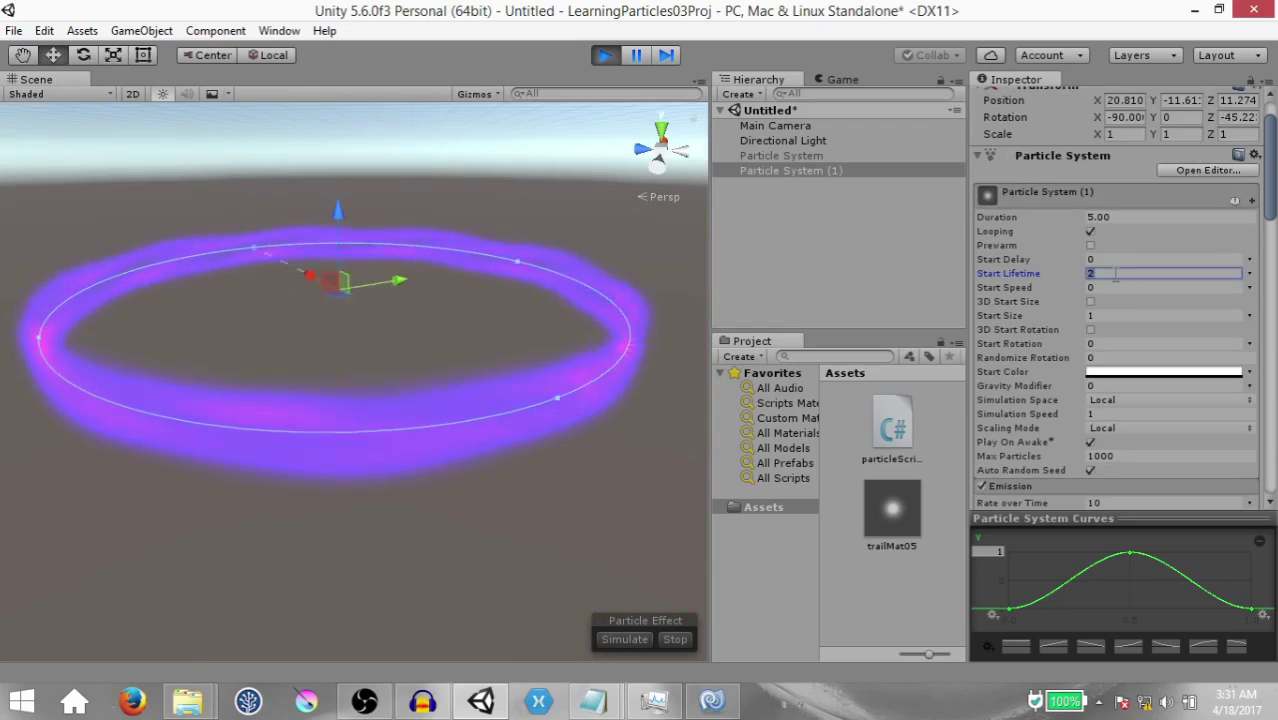
text(5)
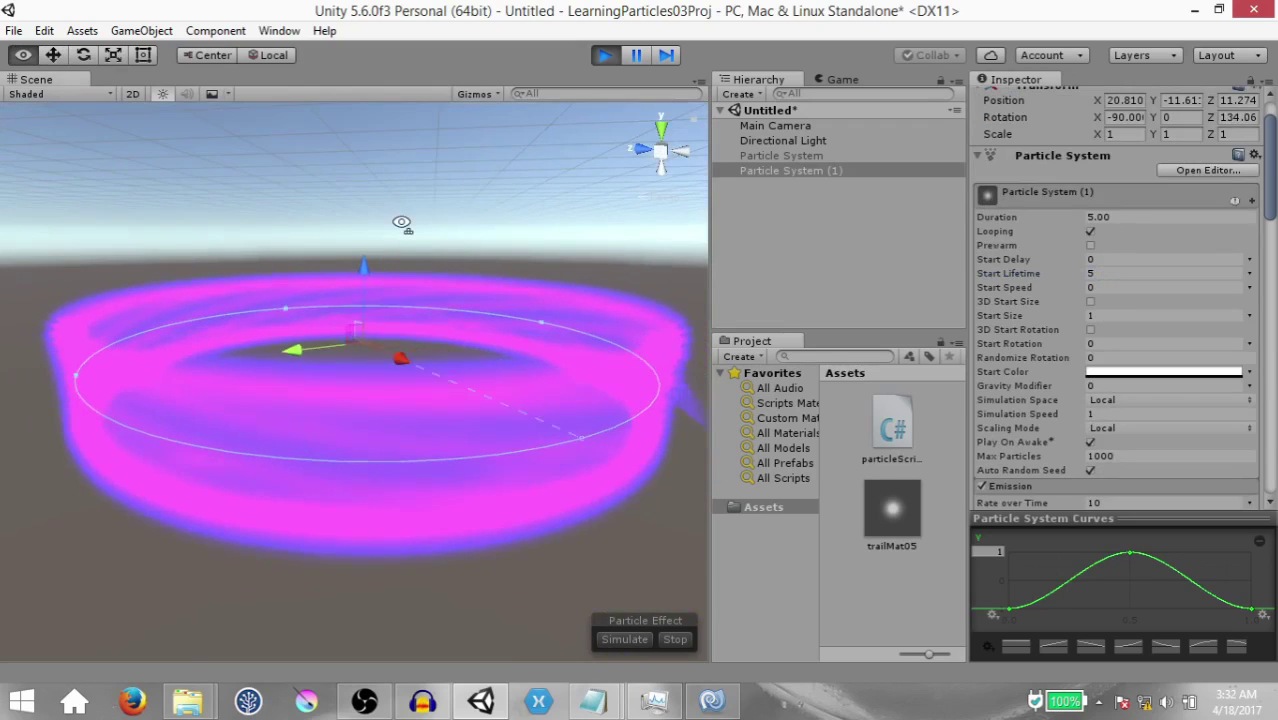